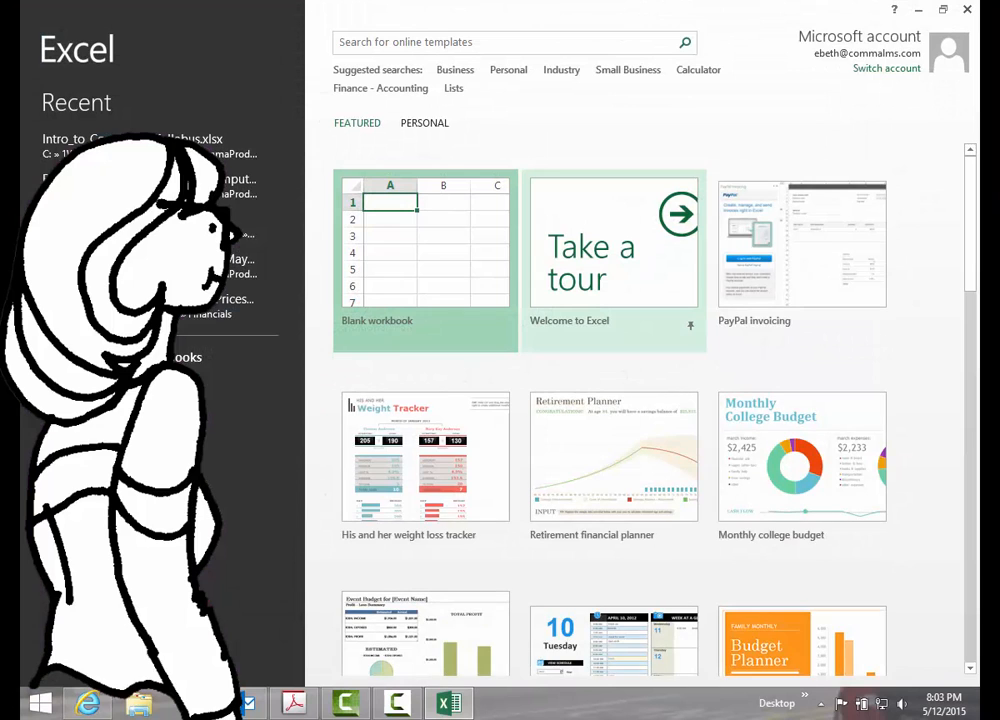
- Create a blank workbook and enter the column headings Item, Cost, Markup and Retail in cells A1 to D1
{"action": "left_click", "coordinate": [430, 270]}
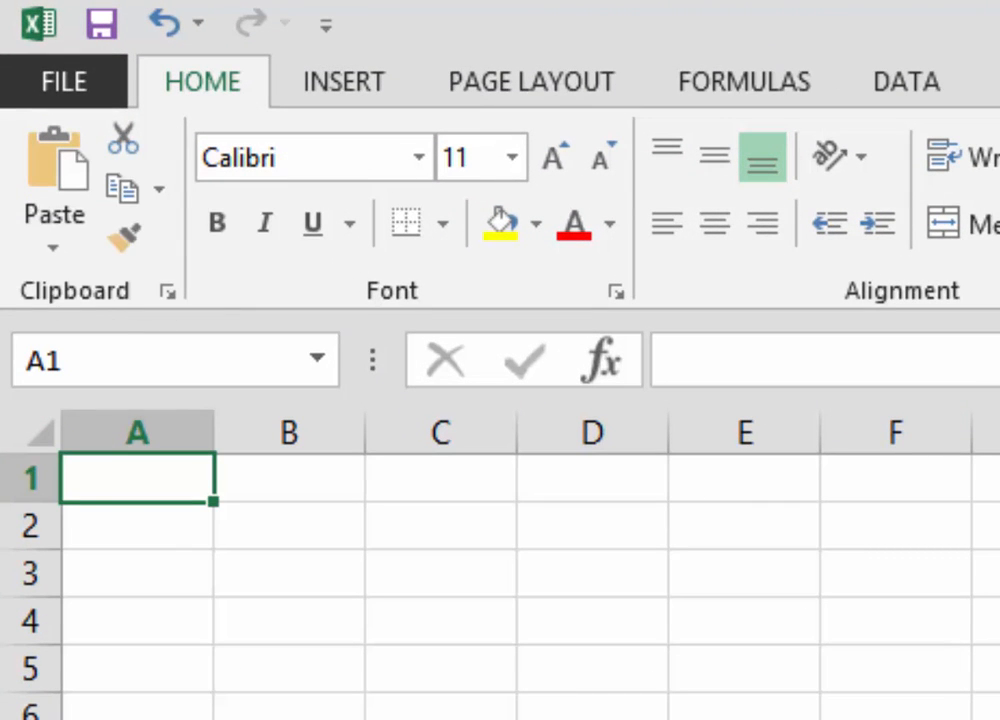
{"action": "type", "text": "Item"}
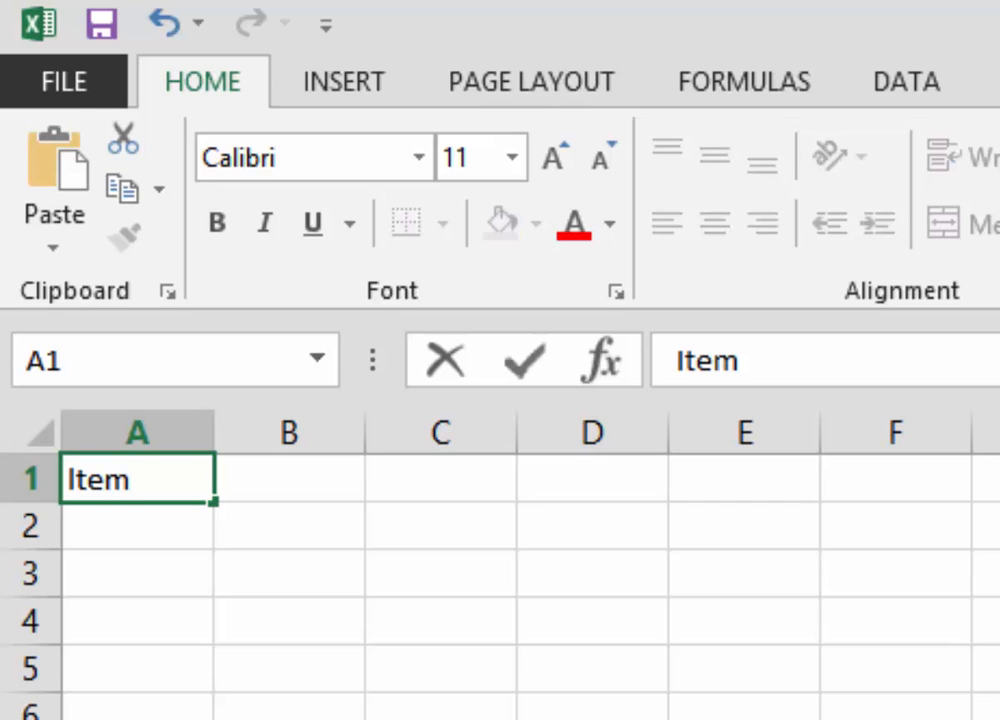
{"action": "key", "text": "Tab"}
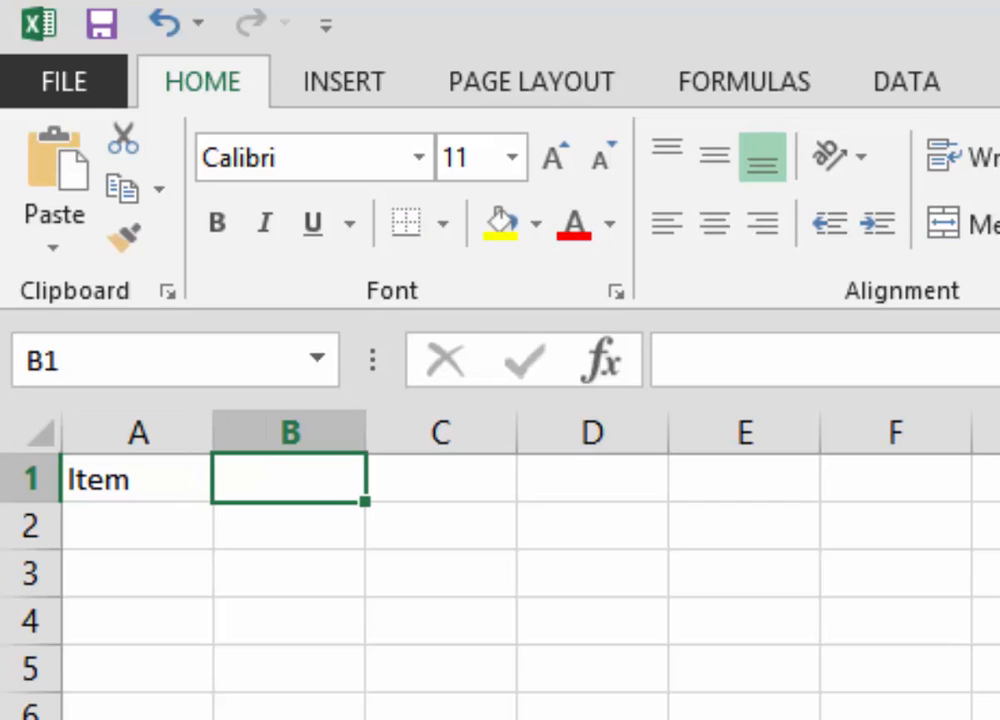
{"action": "type", "text": "Cost"}
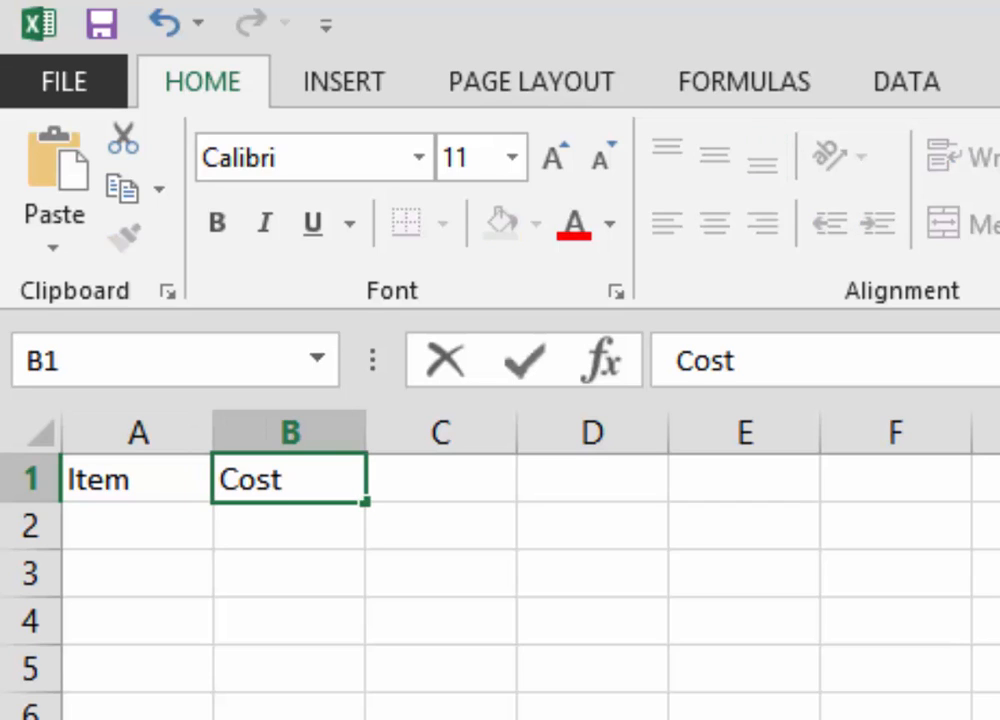
{"action": "key", "text": "Tab"}
{"action": "type", "text": "Markup"}
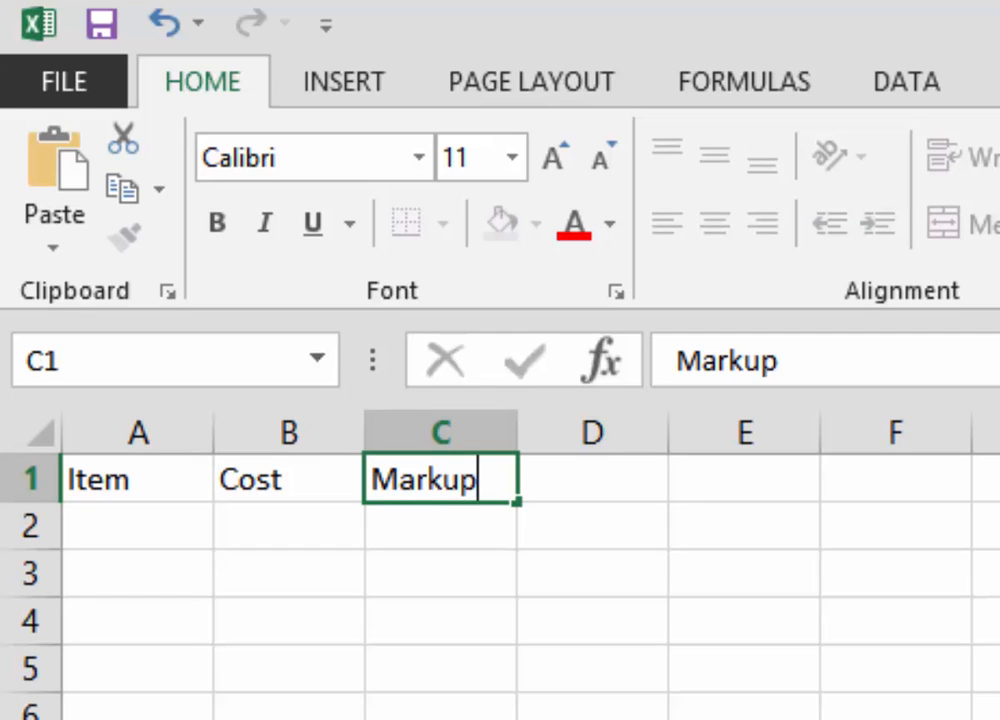
{"action": "key", "text": "Tab"}
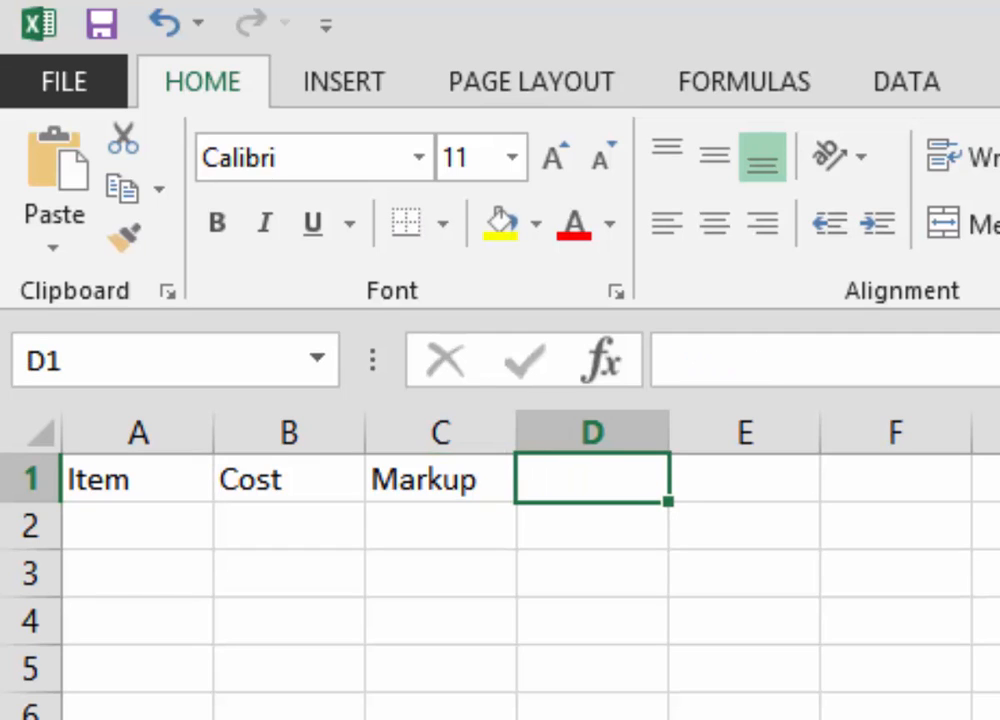
{"action": "type", "text": "Retail"}
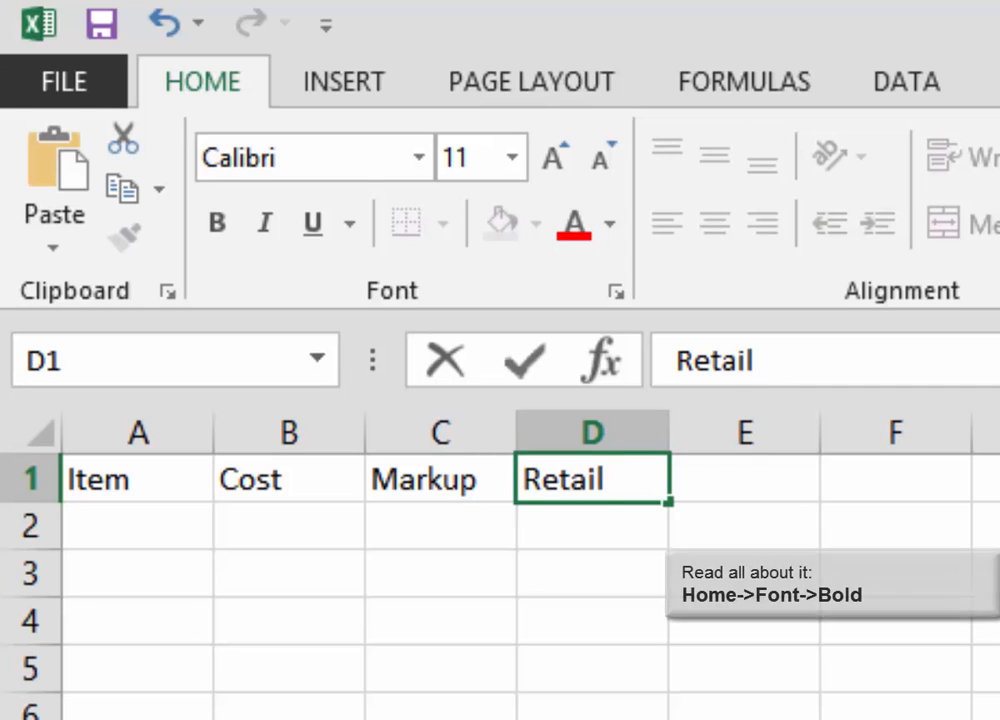
- Make the entire heading row, row 1, bold
{"action": "left_click", "coordinate": [30, 479]}
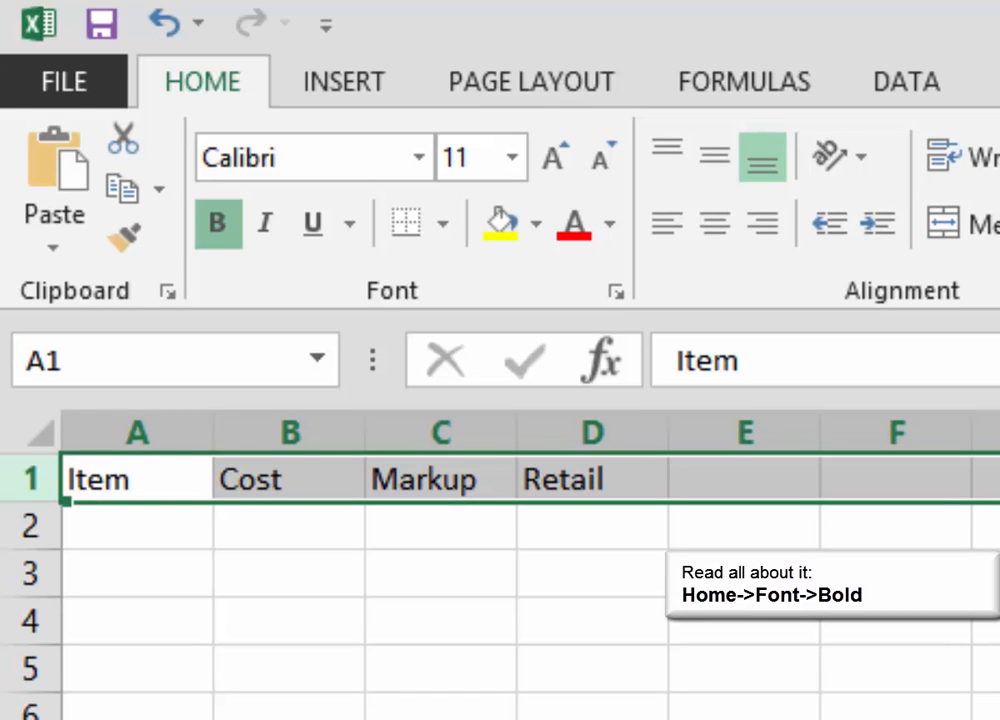
{"action": "left_click", "coordinate": [218, 224]}
- List the items Apples, Basket, Bow and Box under the Item heading in cells A2 to A5
{"action": "left_click", "coordinate": [137, 526]}
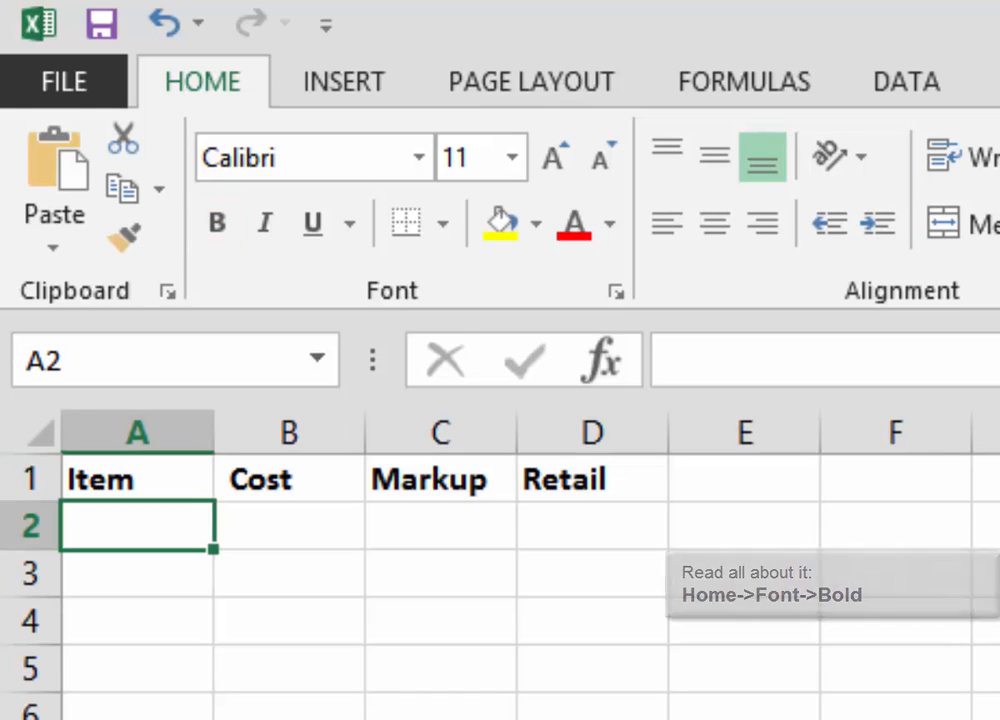
{"action": "type", "text": "Apples"}
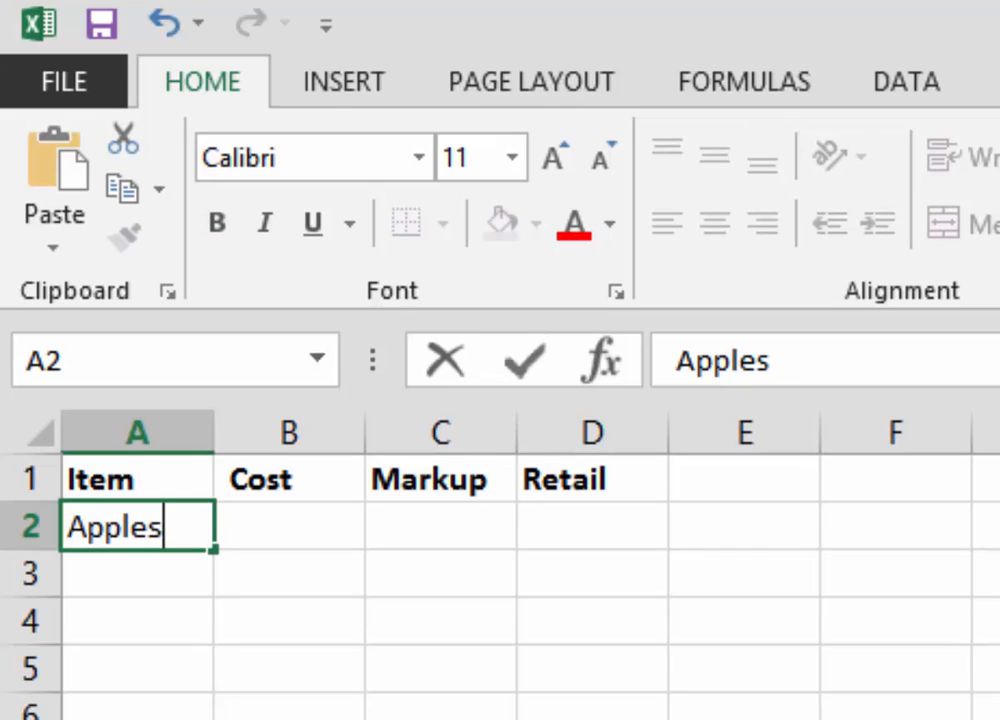
{"action": "key", "text": "Return"}
{"action": "type", "text": "Basket"}
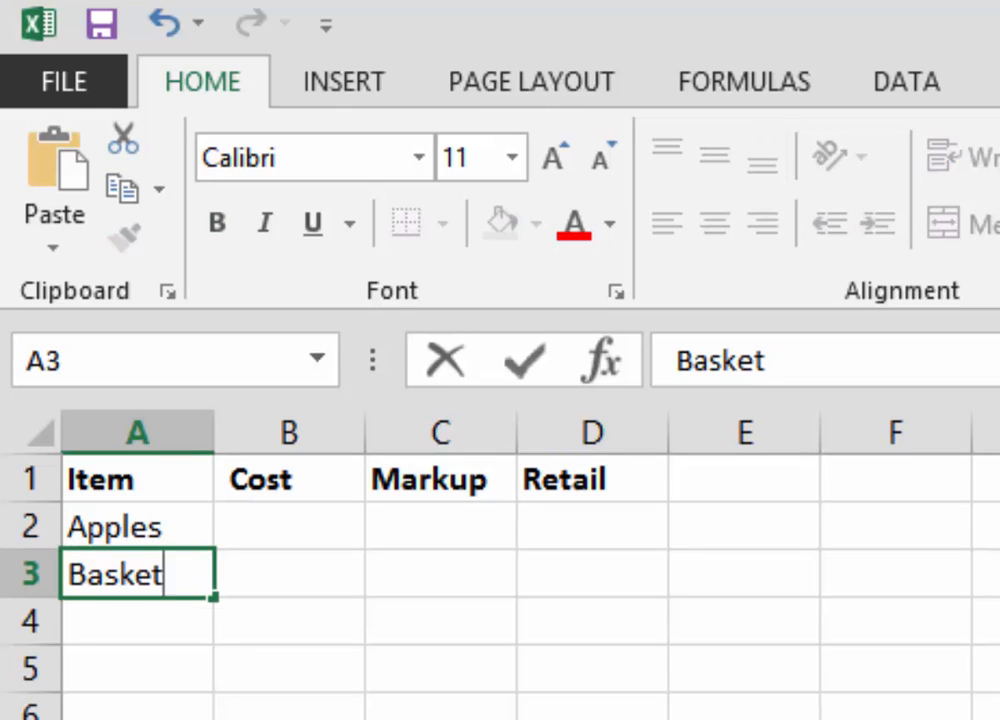
{"action": "key", "text": "Return"}
{"action": "type", "text": "Bow"}
{"action": "key", "text": "Return"}
{"action": "type", "text": "Box"}
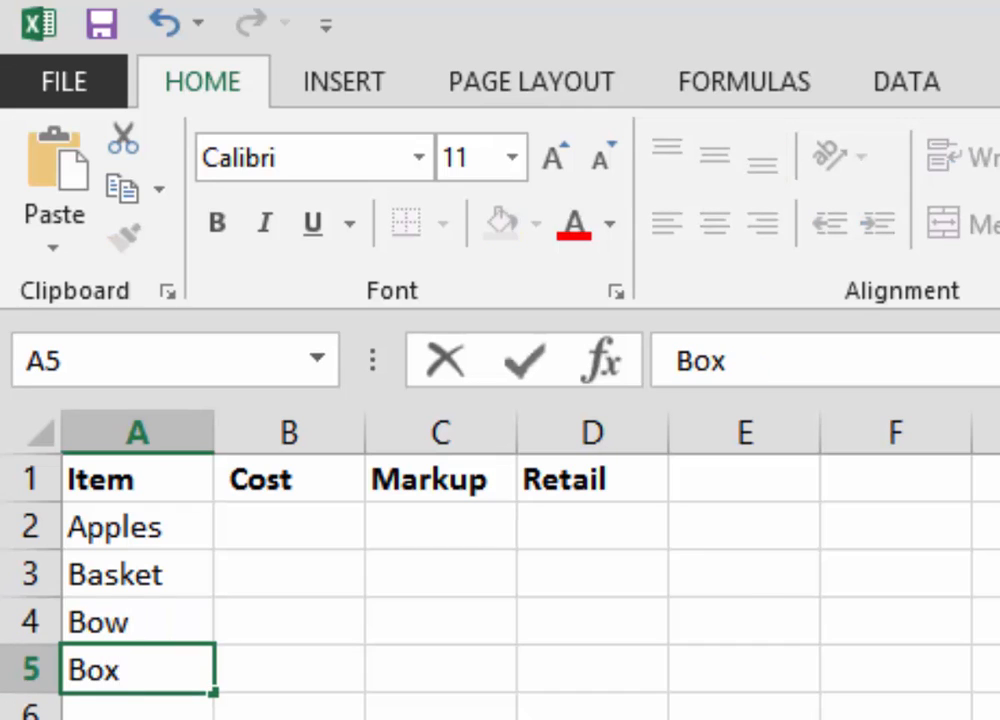
{"action": "key", "text": "Return"}
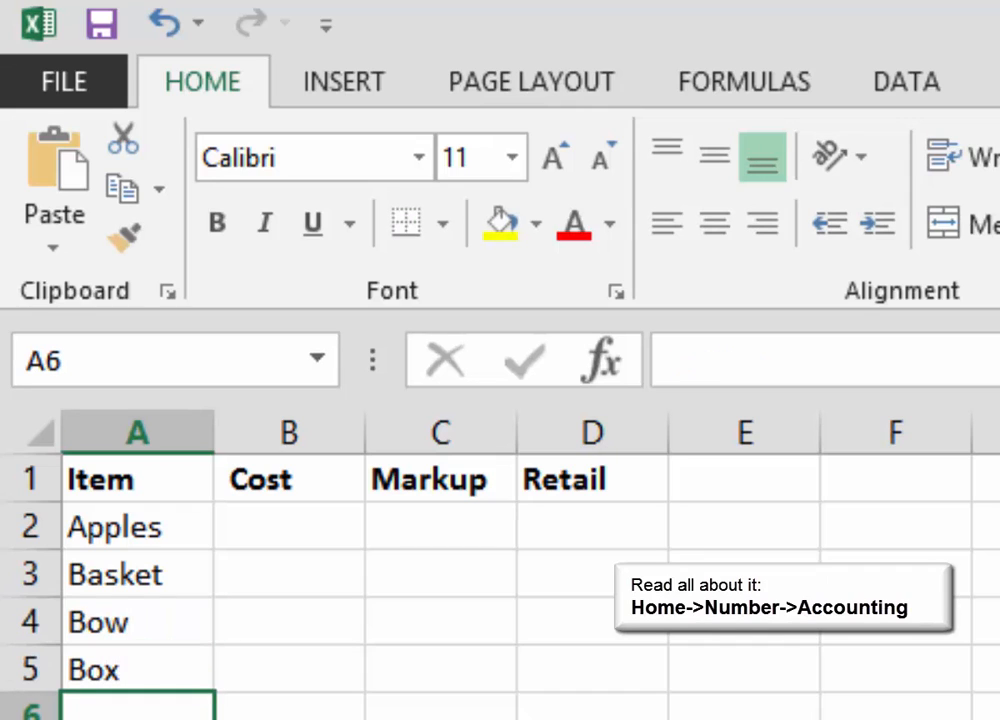
- Apply the Accounting number format to column B and enter the costs 2.50, 3.75, 1 and 1.25 in B2 to B5
{"action": "left_click", "coordinate": [289, 432]}
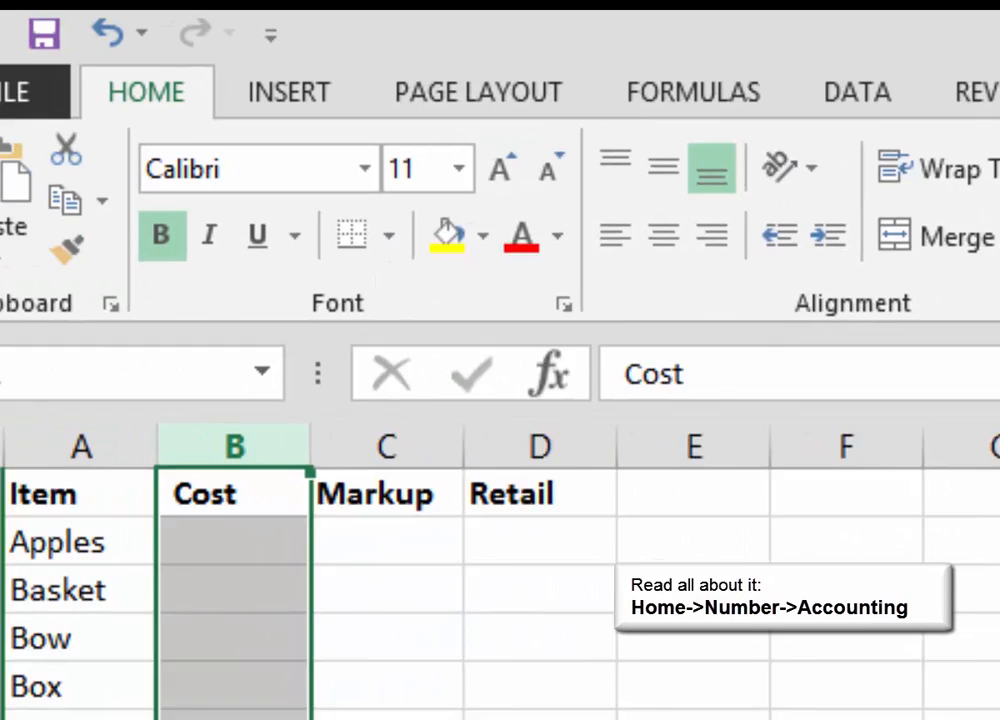
{"action": "left_click", "coordinate": [234, 542]}
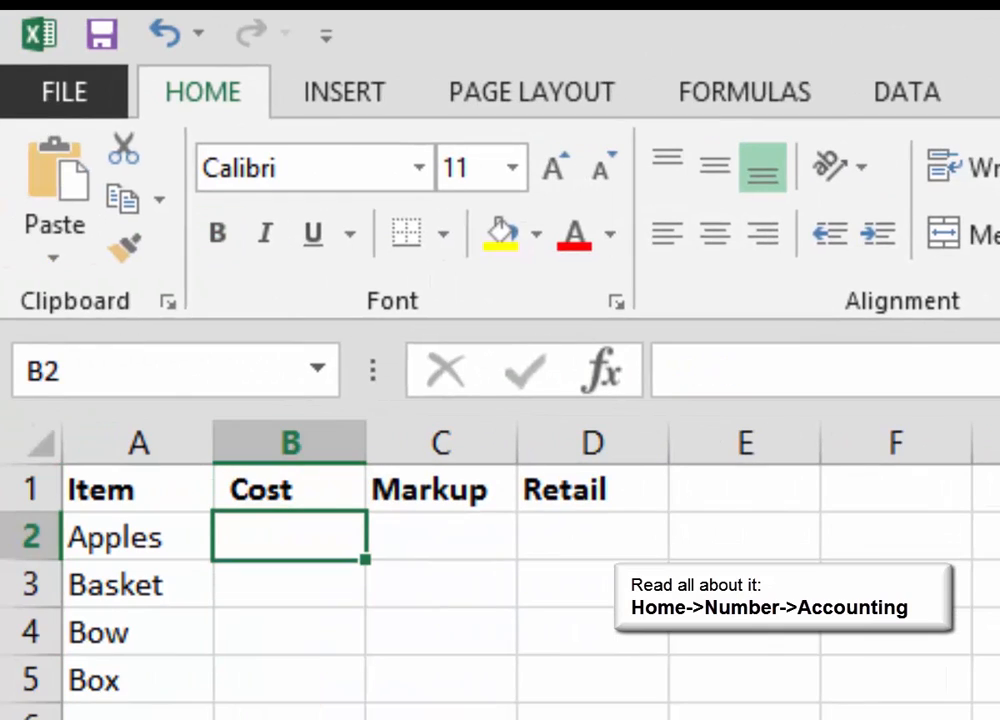
{"action": "type", "text": "2.50"}
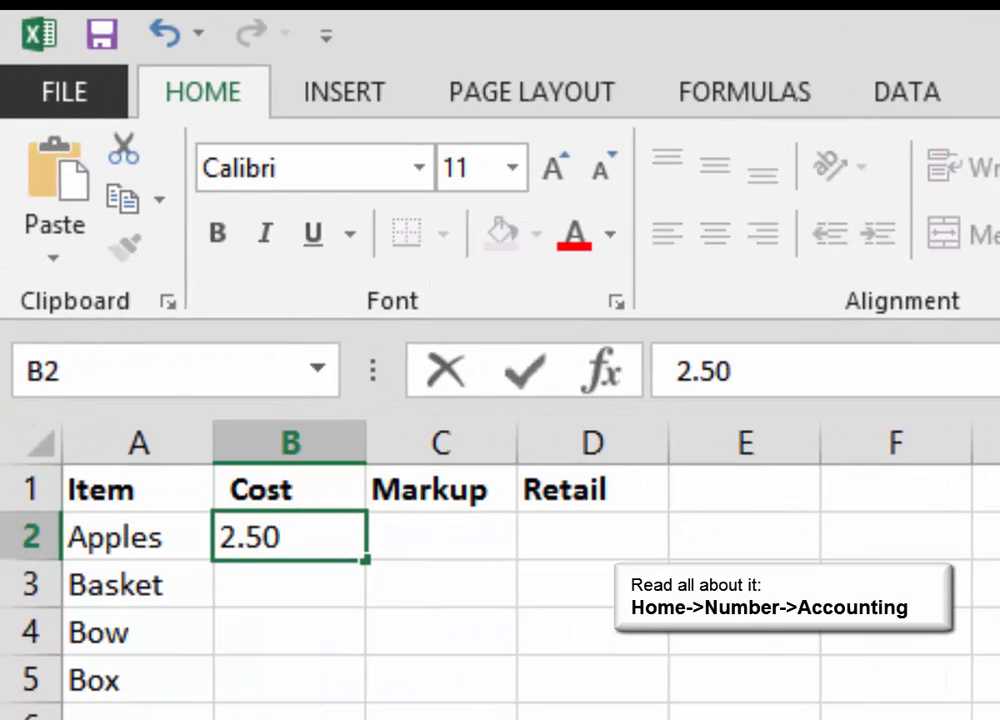
{"action": "key", "text": "Return"}
{"action": "type", "text": "3.75"}
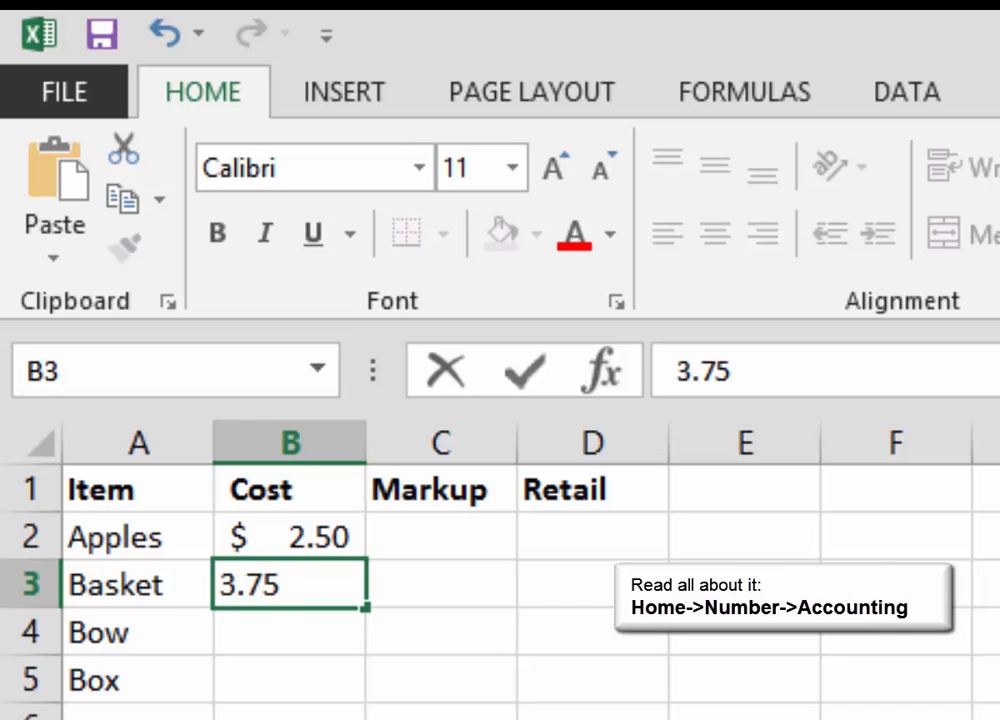
{"action": "key", "text": "Return"}
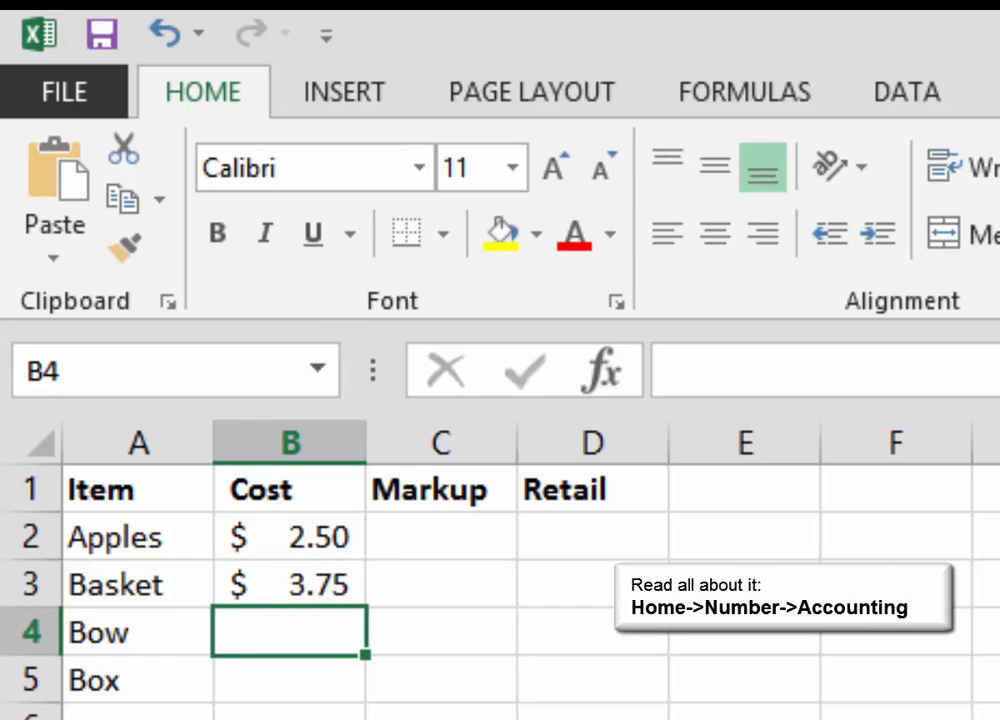
{"action": "type", "text": "1"}
{"action": "key", "text": "Return"}
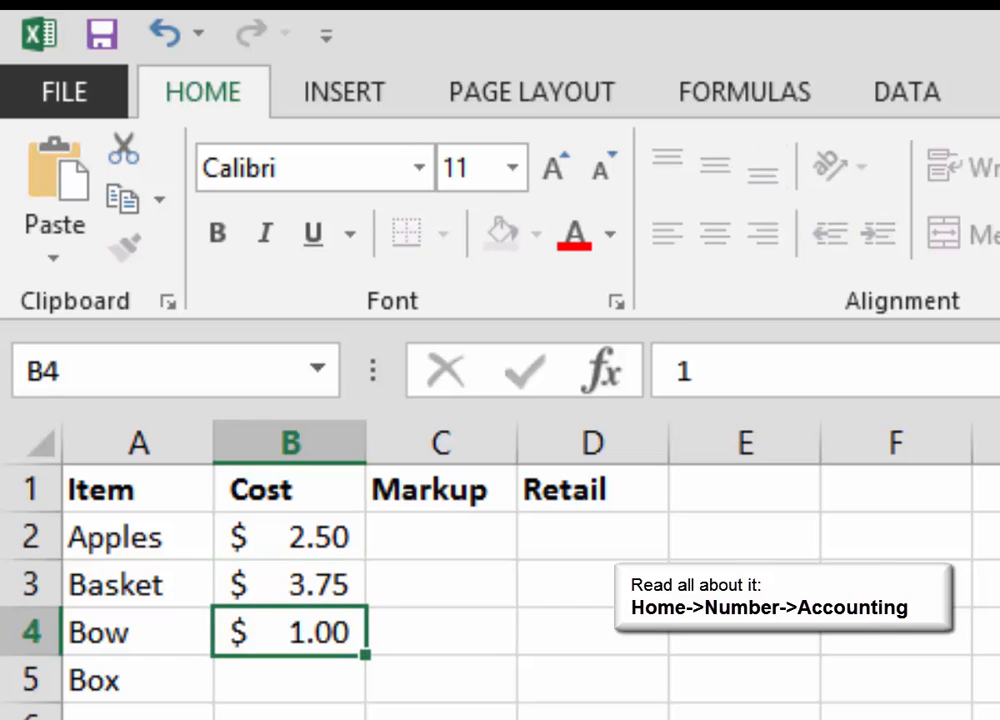
{"action": "type", "text": "1.25"}
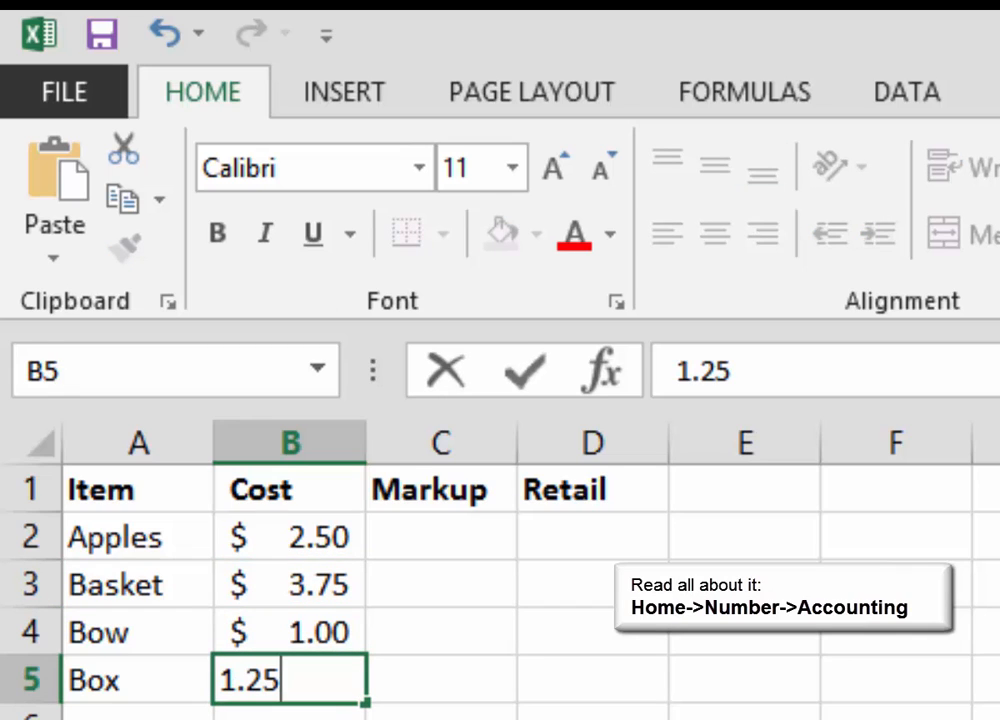
{"action": "key", "text": "Return"}
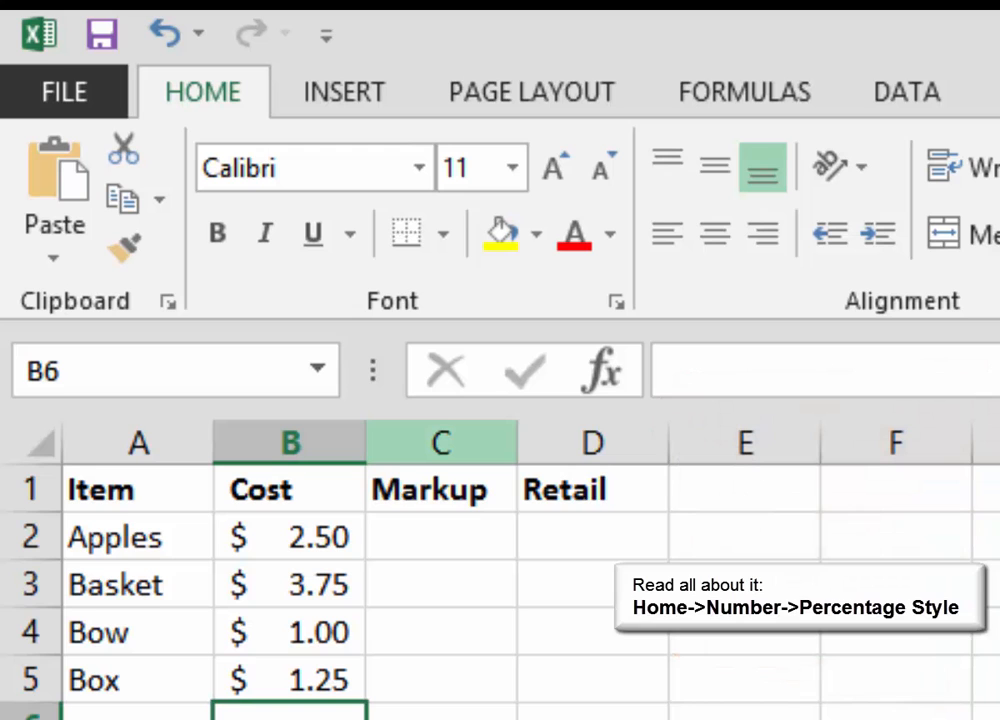
- Apply the Percent style to column C and enter a 150% markup for each item in C2 to C5
{"action": "left_click", "coordinate": [441, 440]}
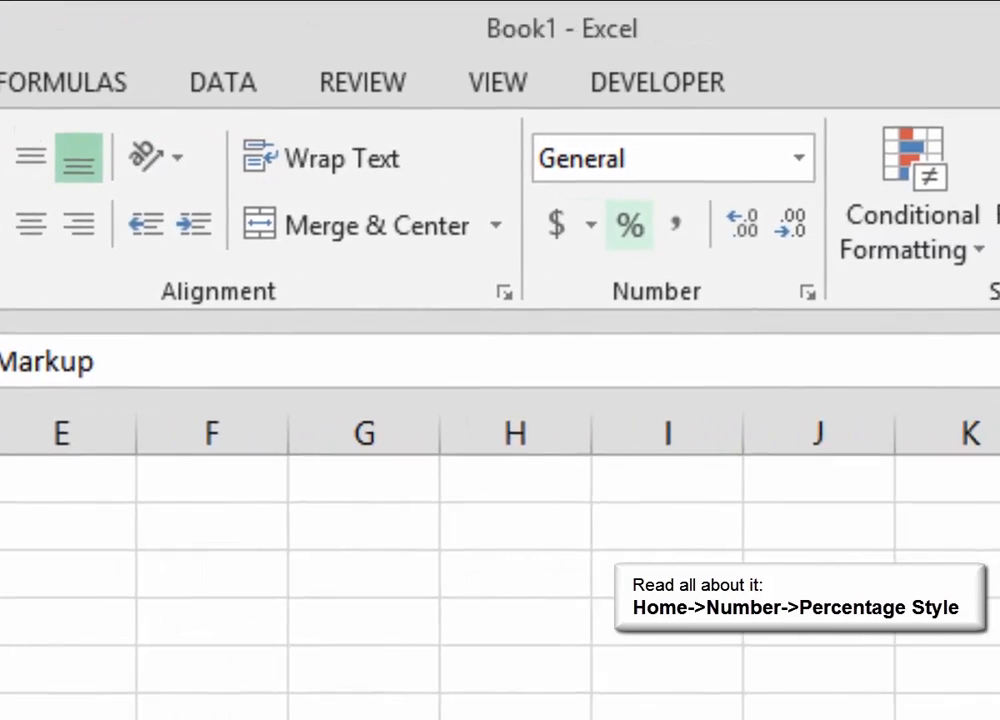
{"action": "left_click", "coordinate": [630, 225]}
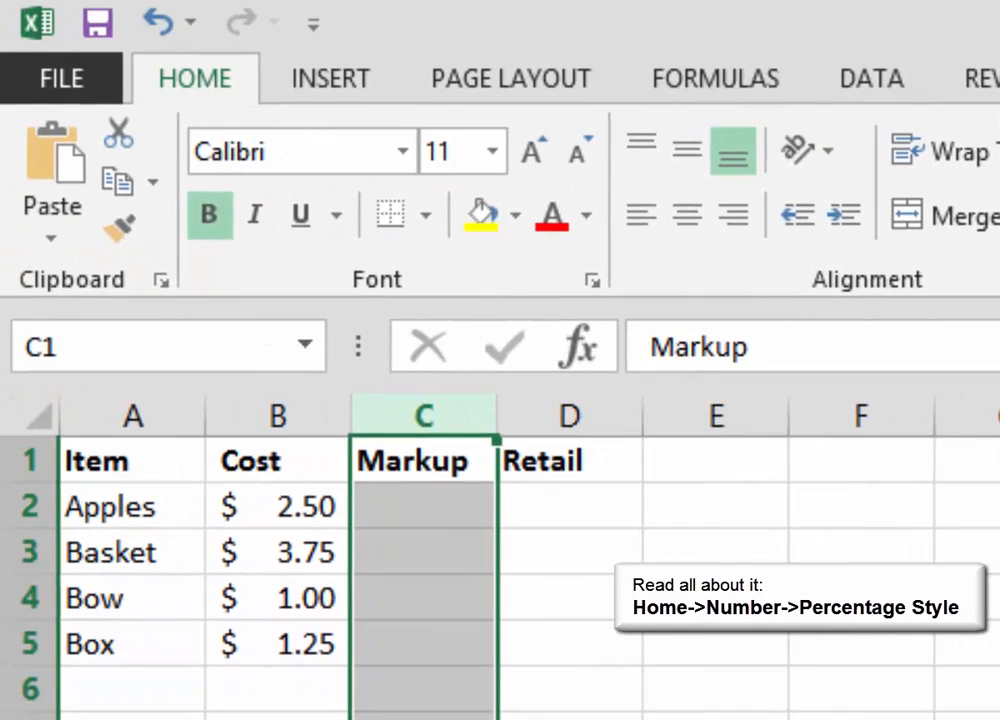
{"action": "left_click_drag", "start_coordinate": [424, 506], "coordinate": [424, 552]}
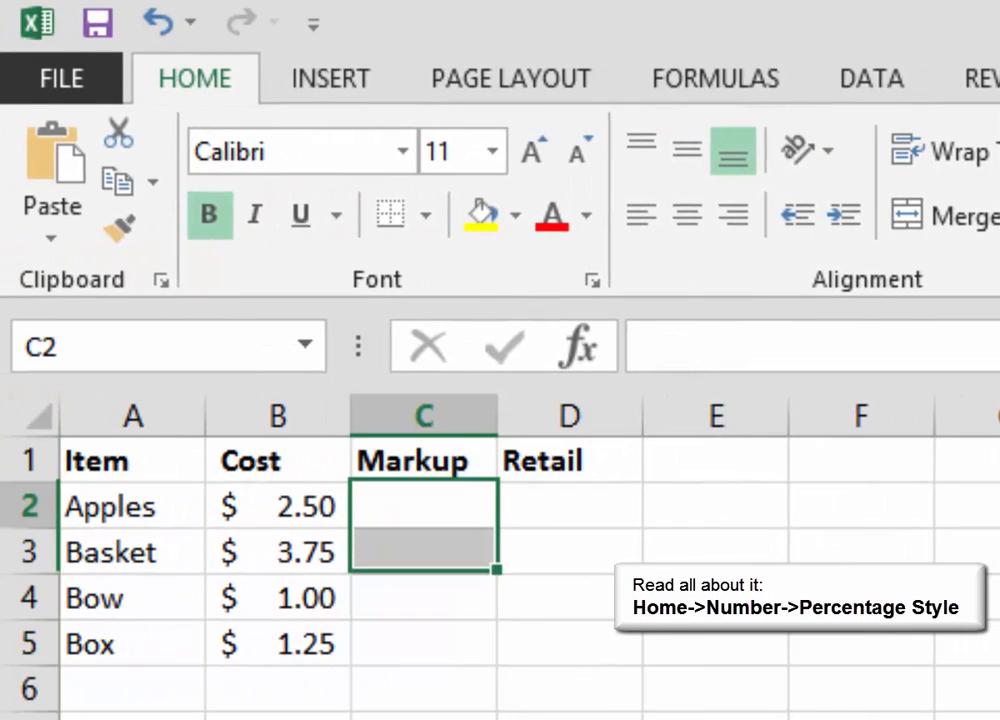
{"action": "type", "text": "150"}
{"action": "key", "text": "Return"}
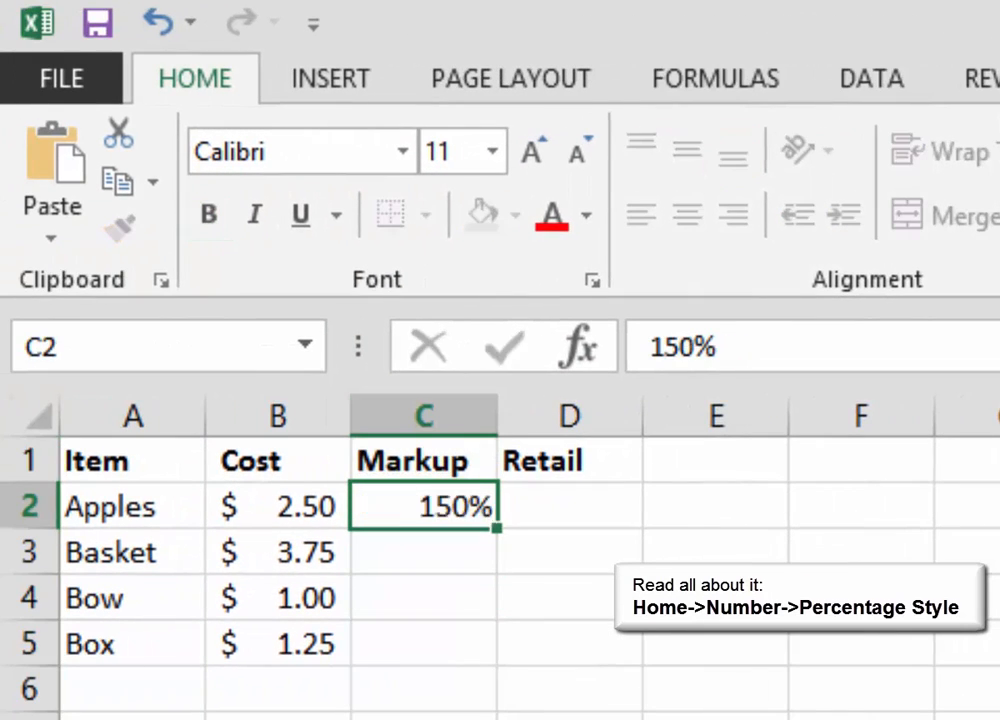
{"action": "type", "text": "150"}
{"action": "key", "text": "Return"}
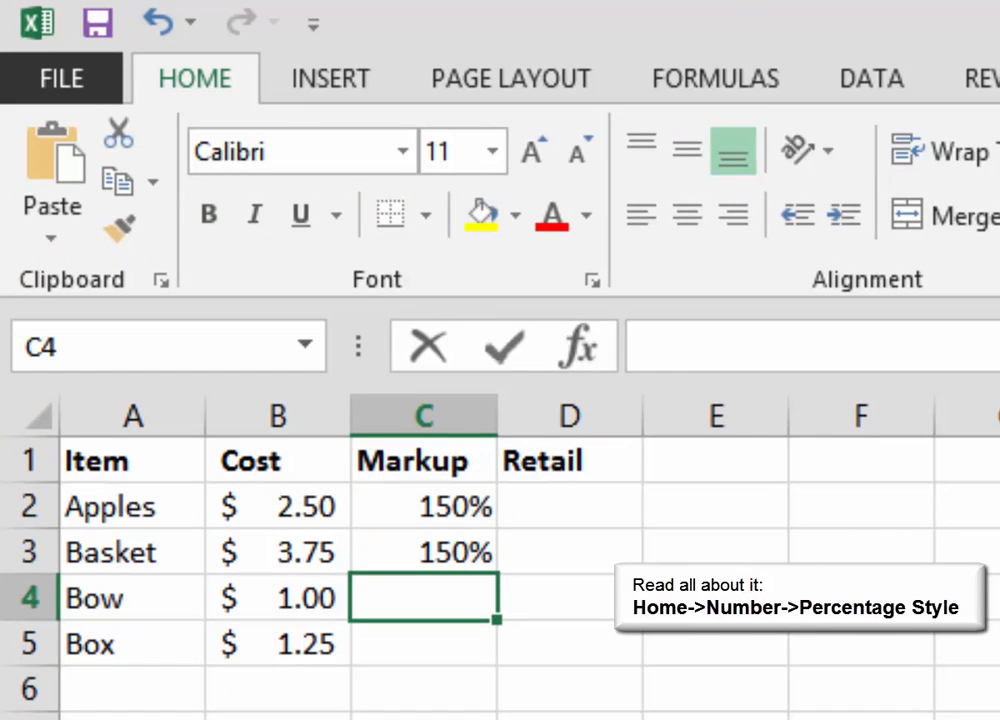
{"action": "type", "text": "150"}
{"action": "key", "text": "Return"}
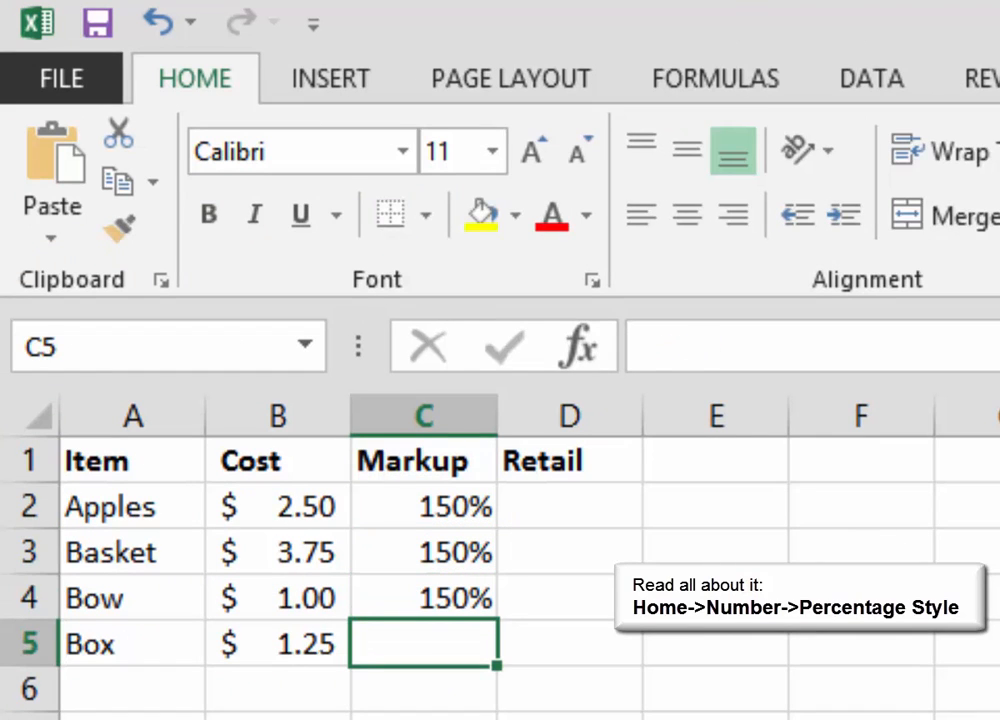
{"action": "type", "text": "150"}
{"action": "key", "text": "Return"}
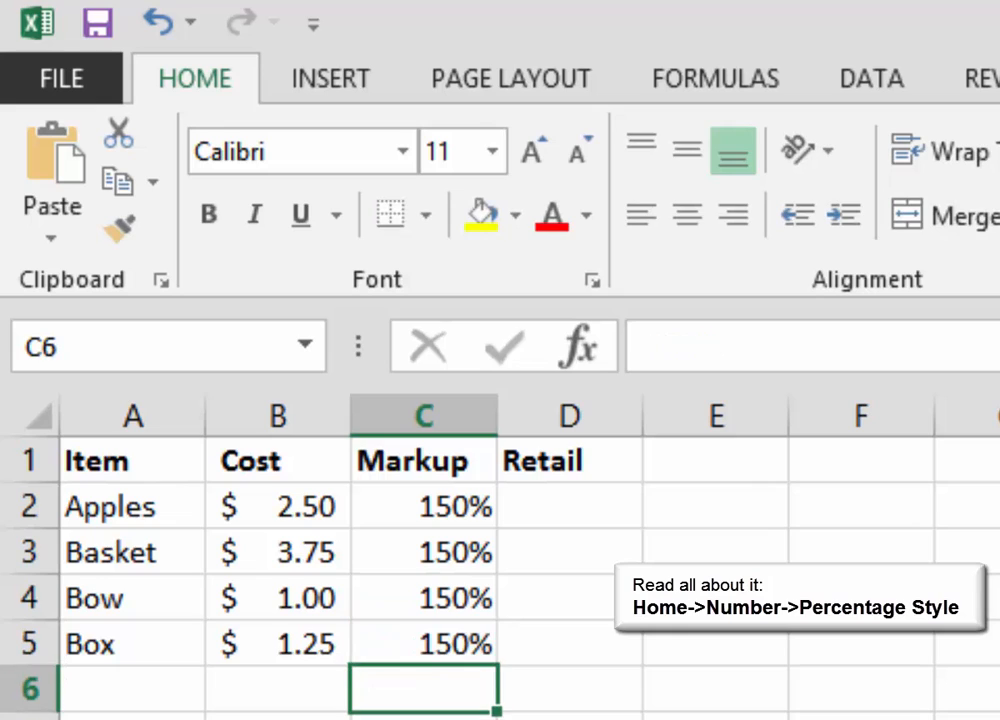
- Calculate the retail price of Apples in cell D2 with the formula =B2*C2
{"action": "left_click", "coordinate": [570, 506]}
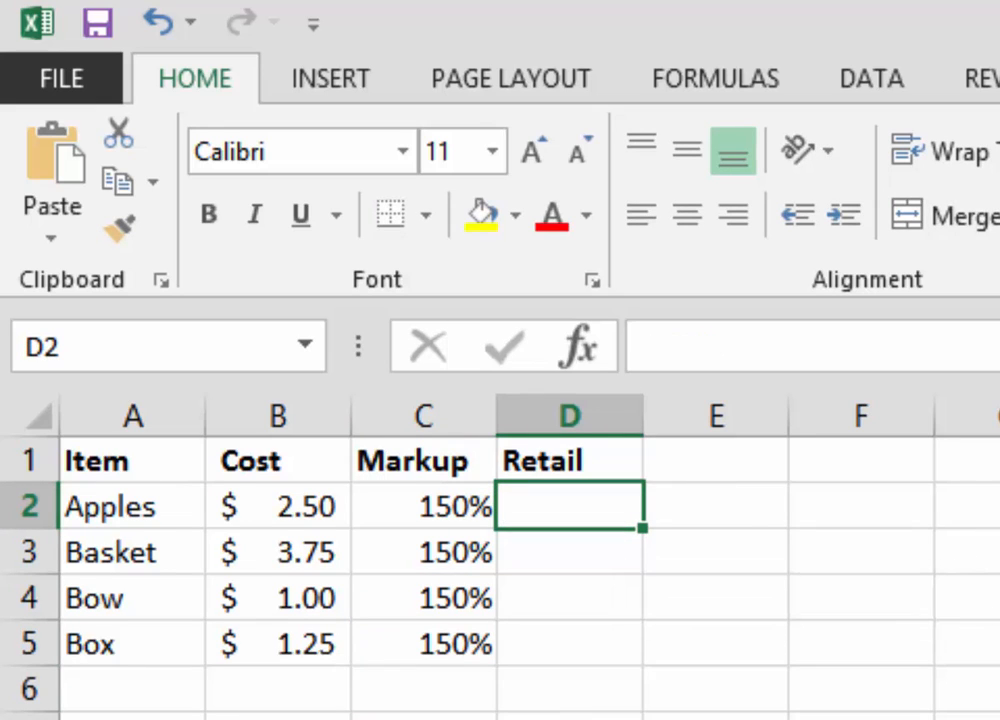
{"action": "type", "text": "="}
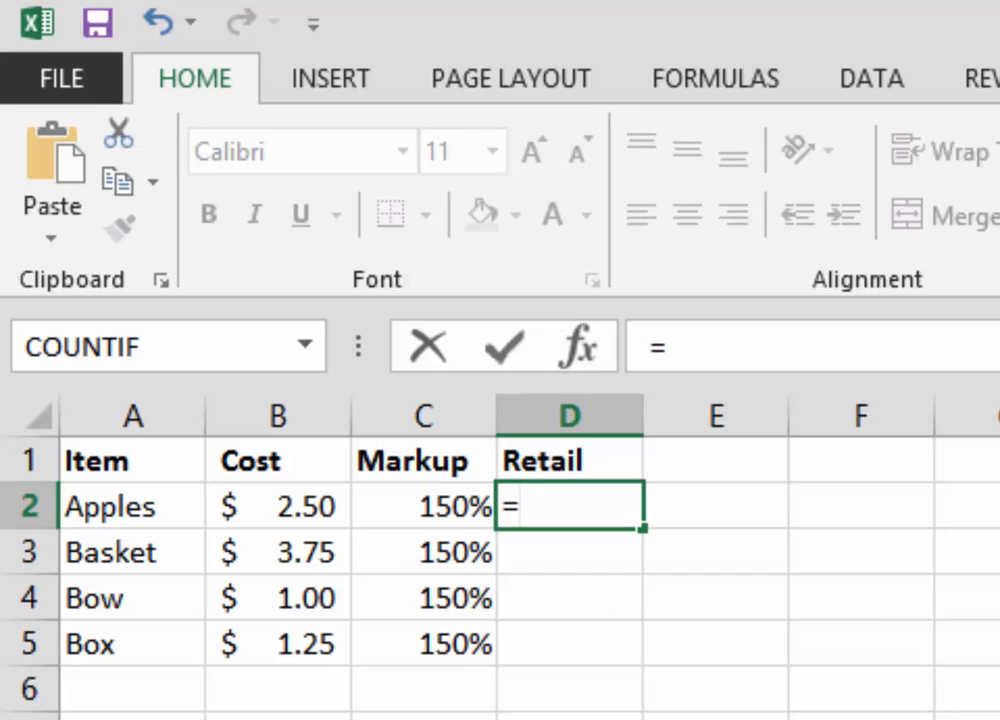
{"action": "left_click", "coordinate": [278, 506]}
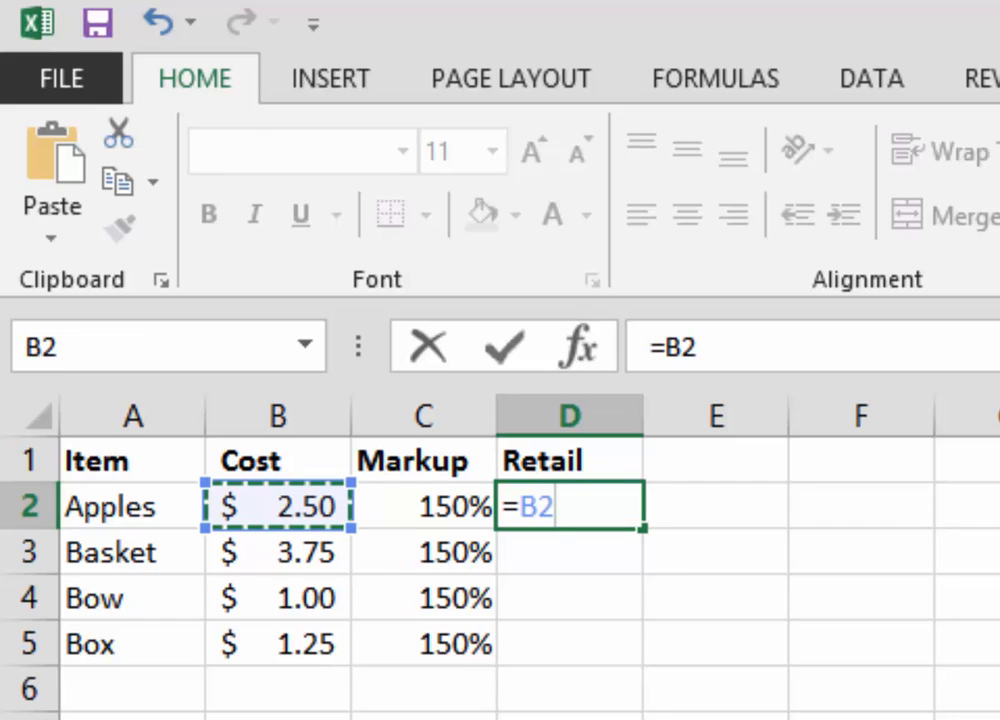
{"action": "type", "text": "*"}
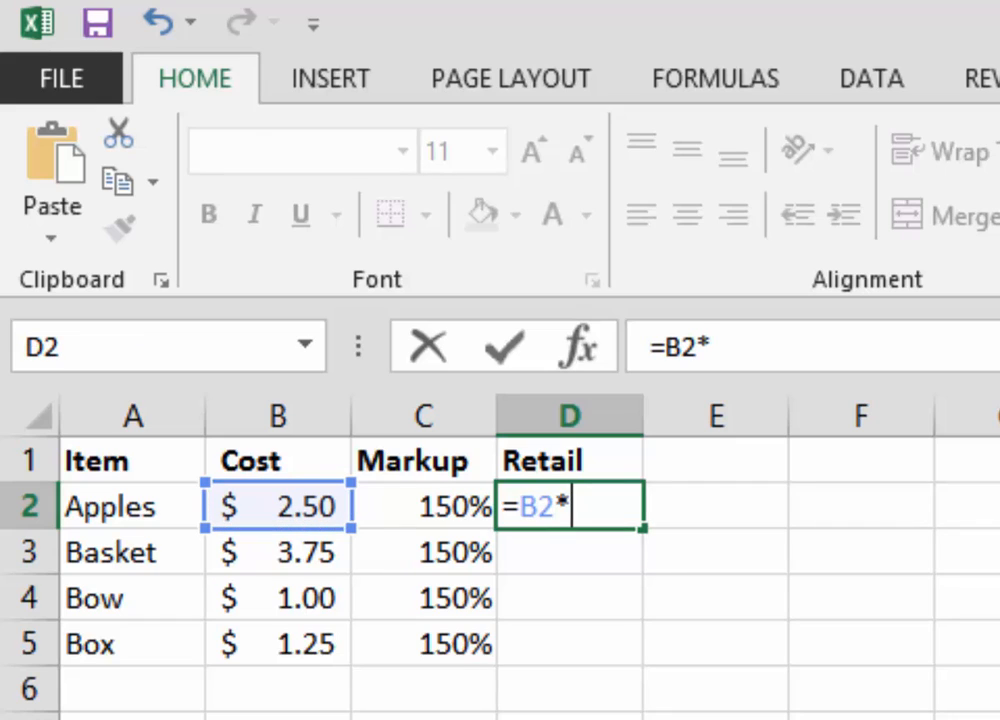
{"action": "key", "text": "Left"}
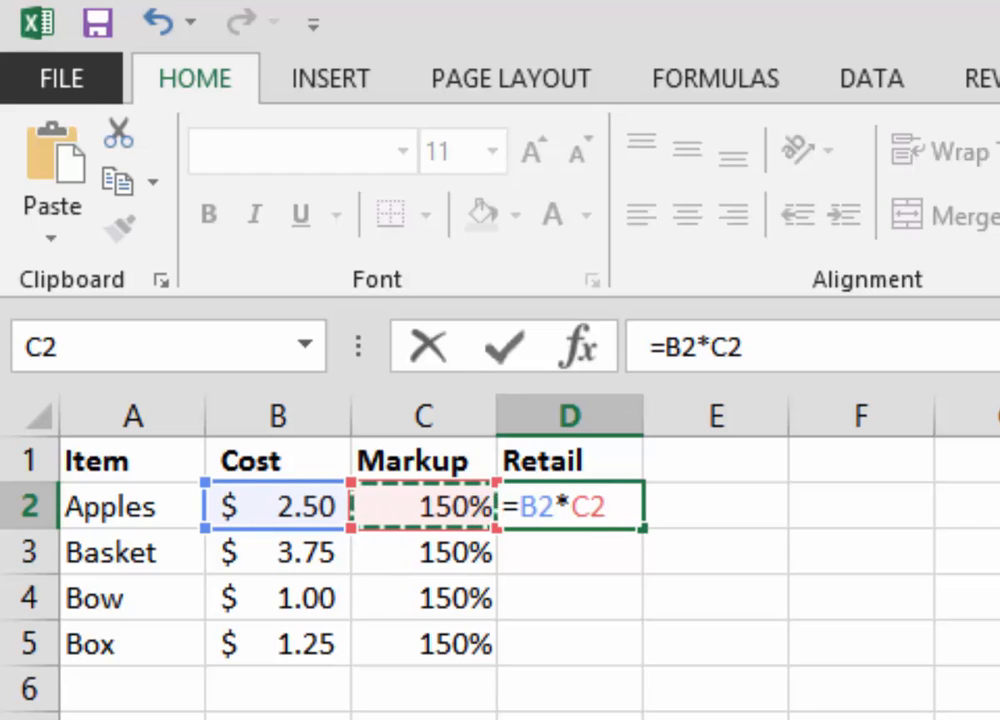
{"action": "key", "text": "Return"}
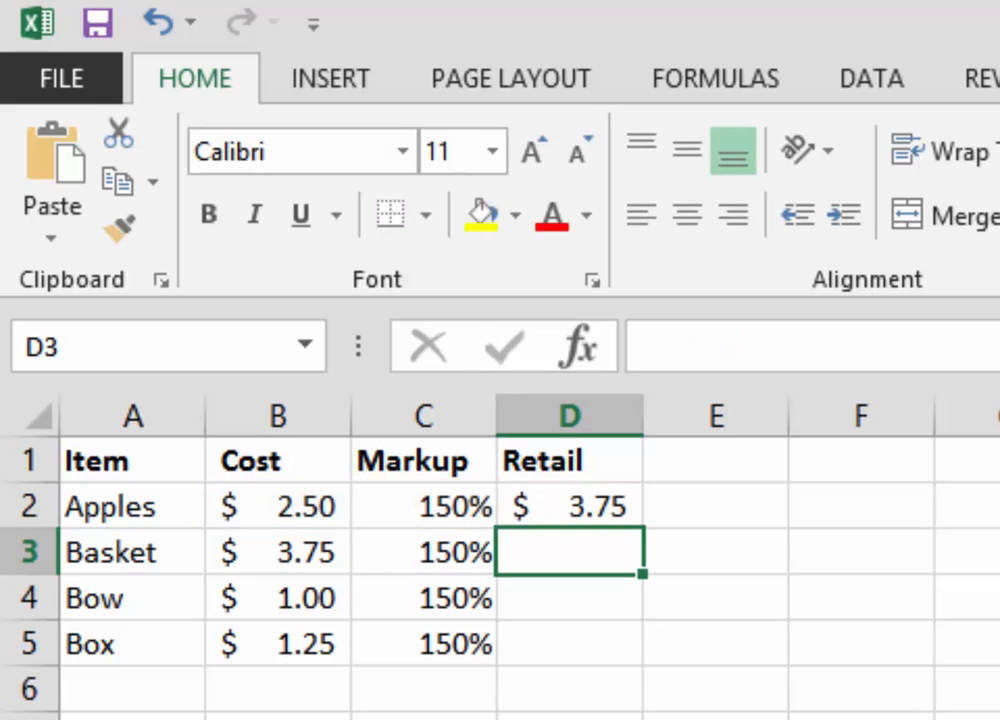
- Calculate the retail price of Basket in cell D3 with the formula =B3*C3
{"action": "type", "text": "="}
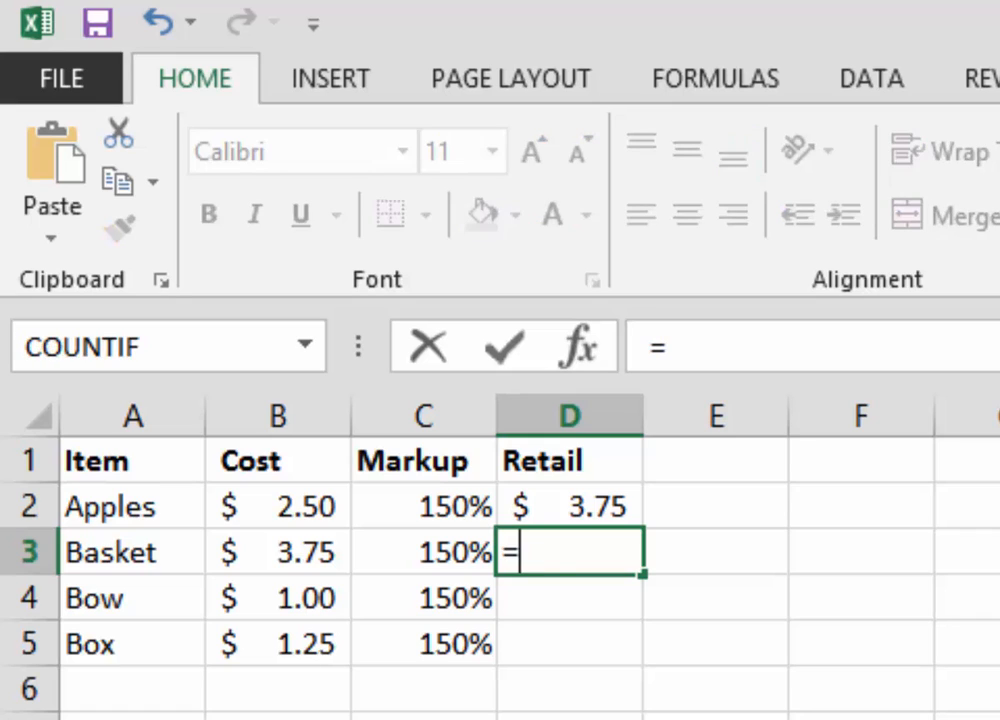
{"action": "key", "text": "Left"}
{"action": "key", "text": "Left"}
{"action": "type", "text": "*"}
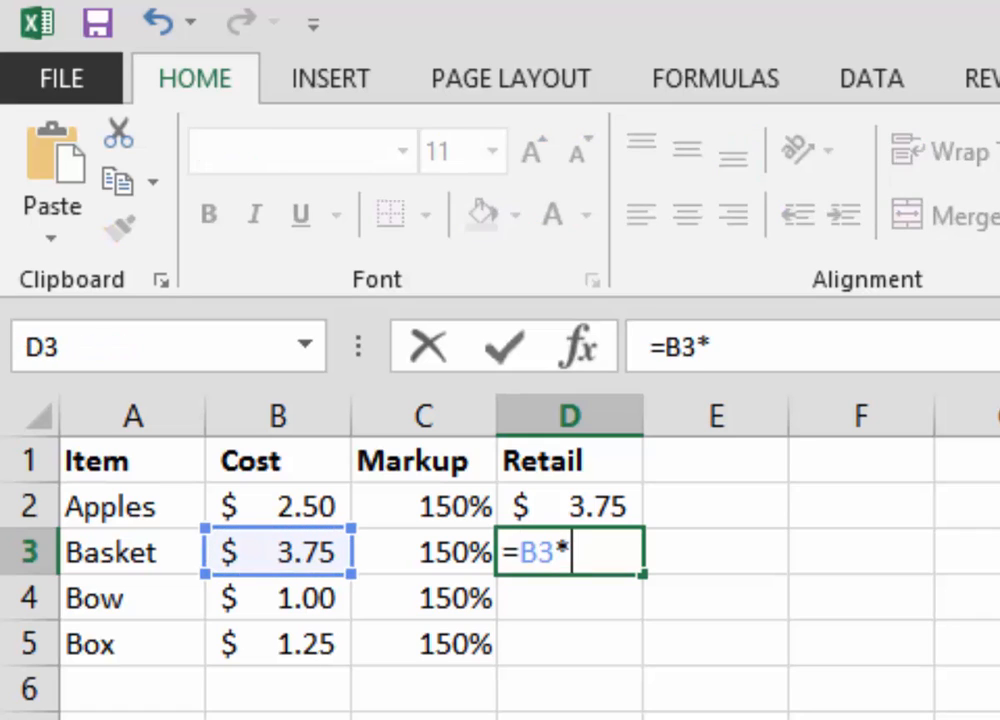
{"action": "left_click", "coordinate": [423, 552]}
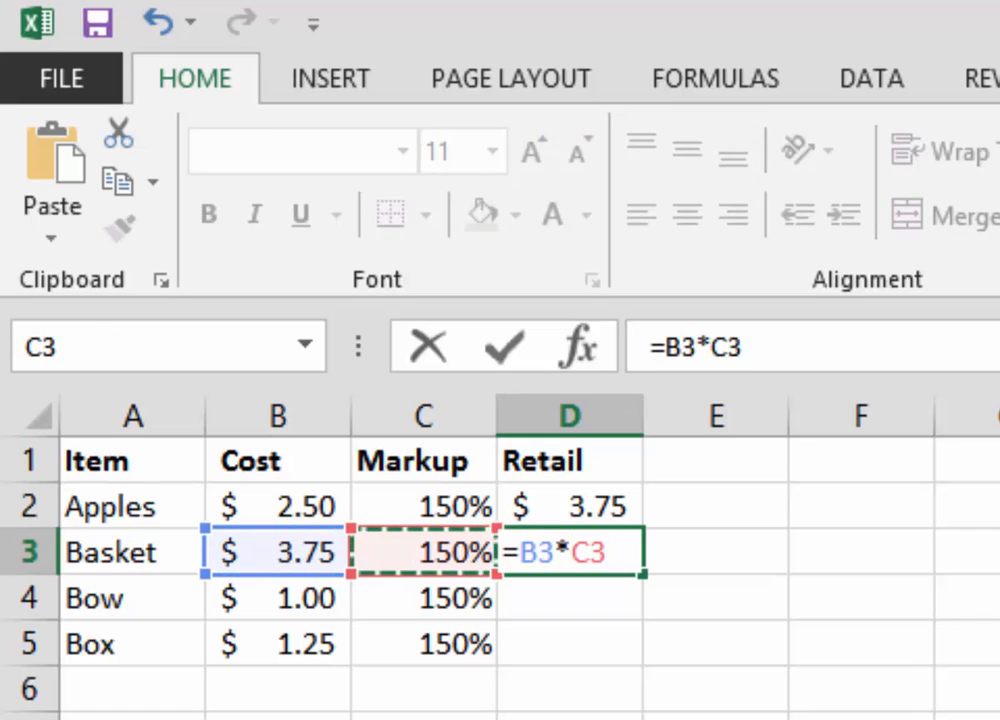
{"action": "key", "text": "Return"}
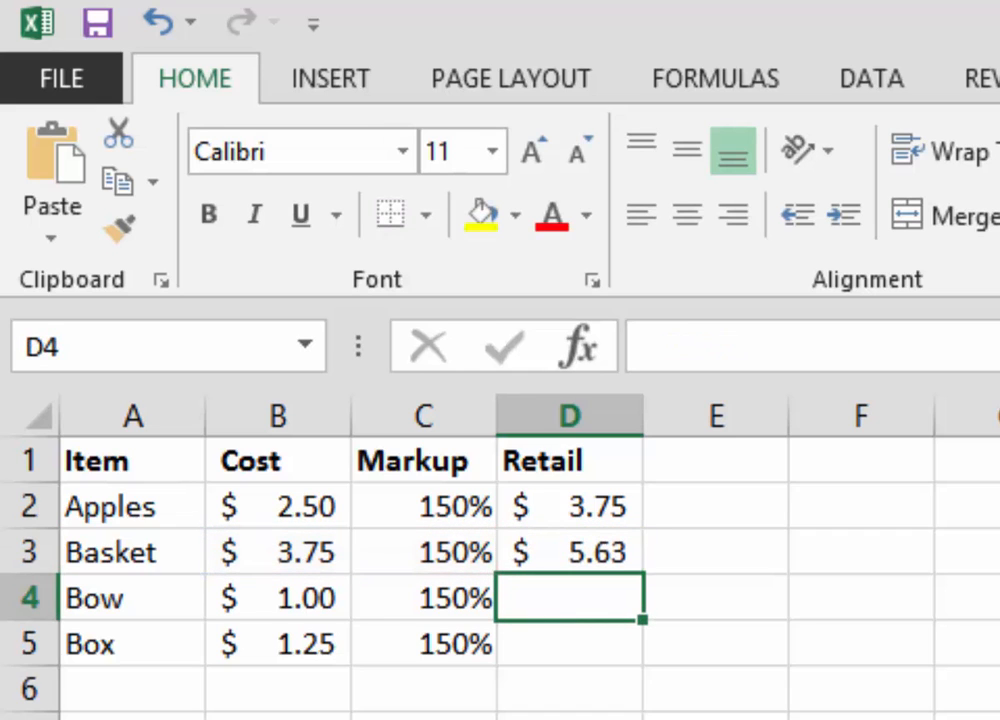
- Calculate the retail price of Bow in cell D4 with the formula =B4*C4
{"action": "type", "text": "="}
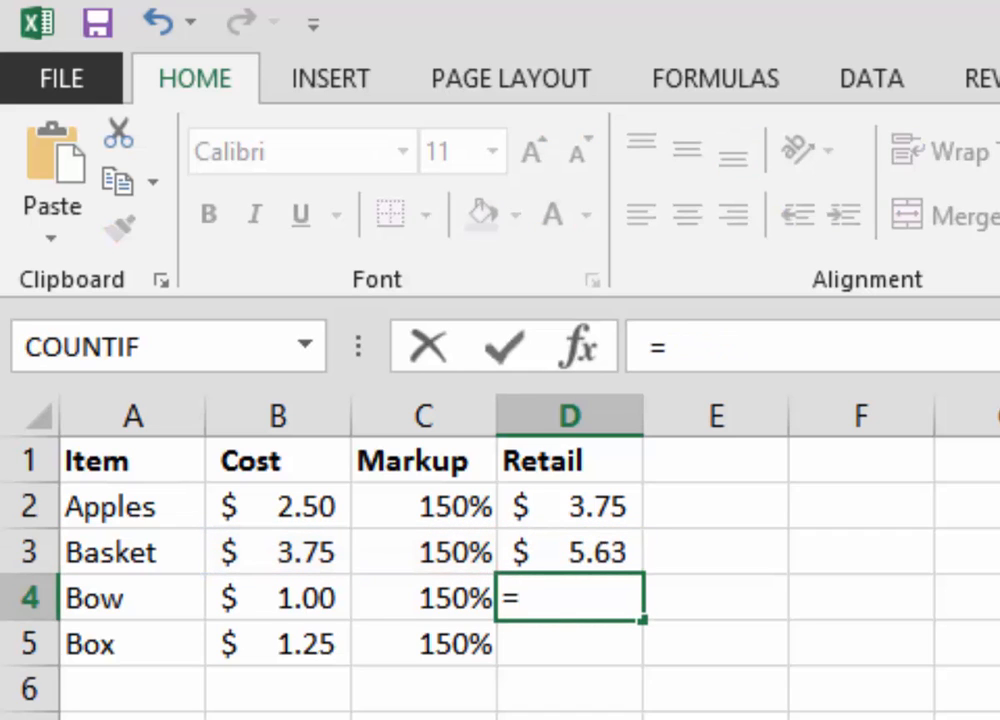
{"action": "key", "text": "Left"}
{"action": "key", "text": "Left"}
{"action": "type", "text": "*"}
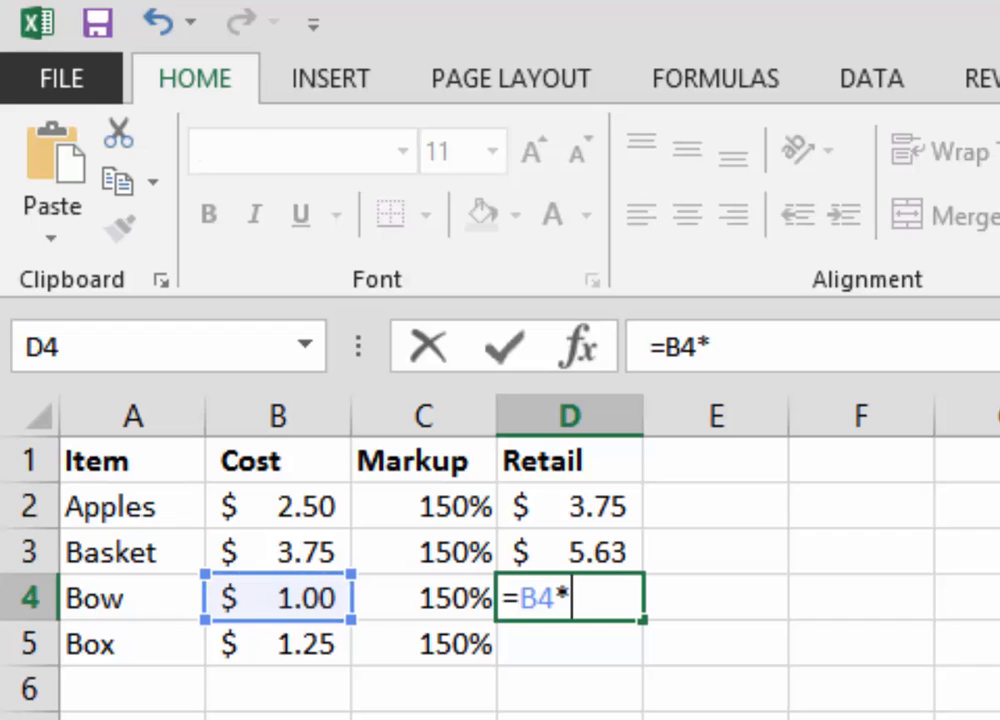
{"action": "key", "text": "Left"}
{"action": "key", "text": "Return"}
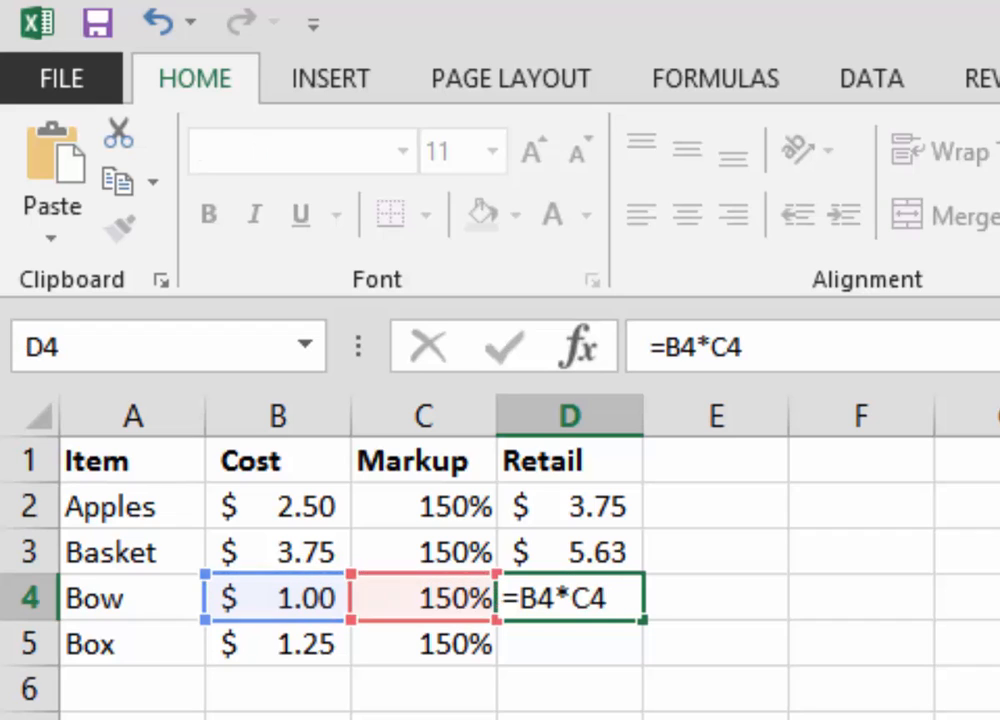
- Calculate the retail price of Box in cell D5 with the formula =B5*C5
{"action": "type", "text": "="}
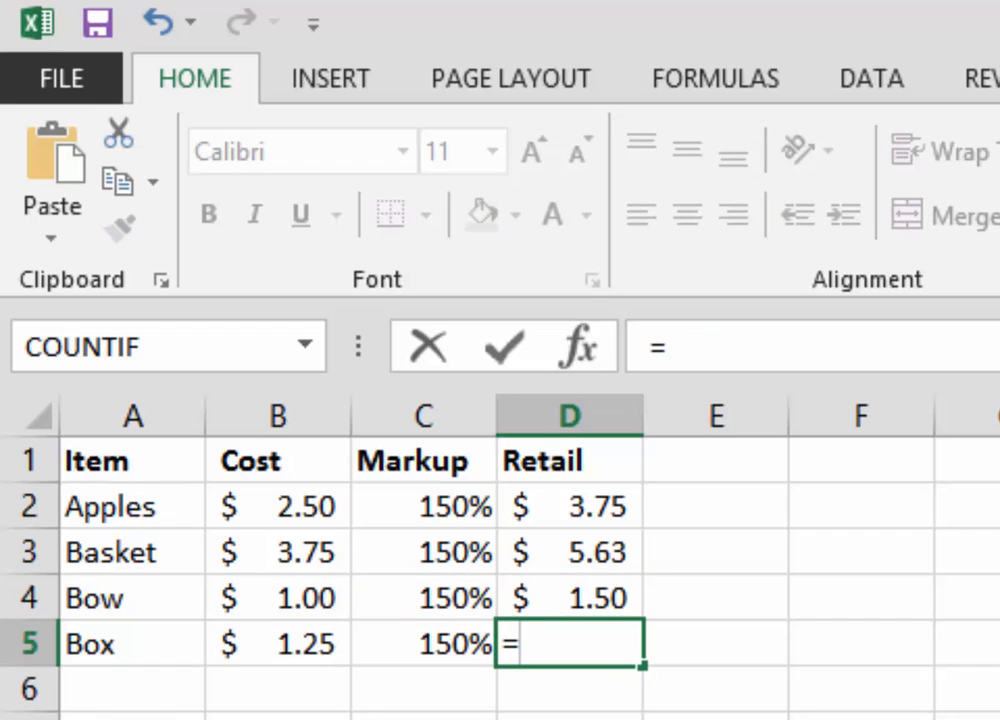
{"action": "key", "text": "Left"}
{"action": "key", "text": "Left"}
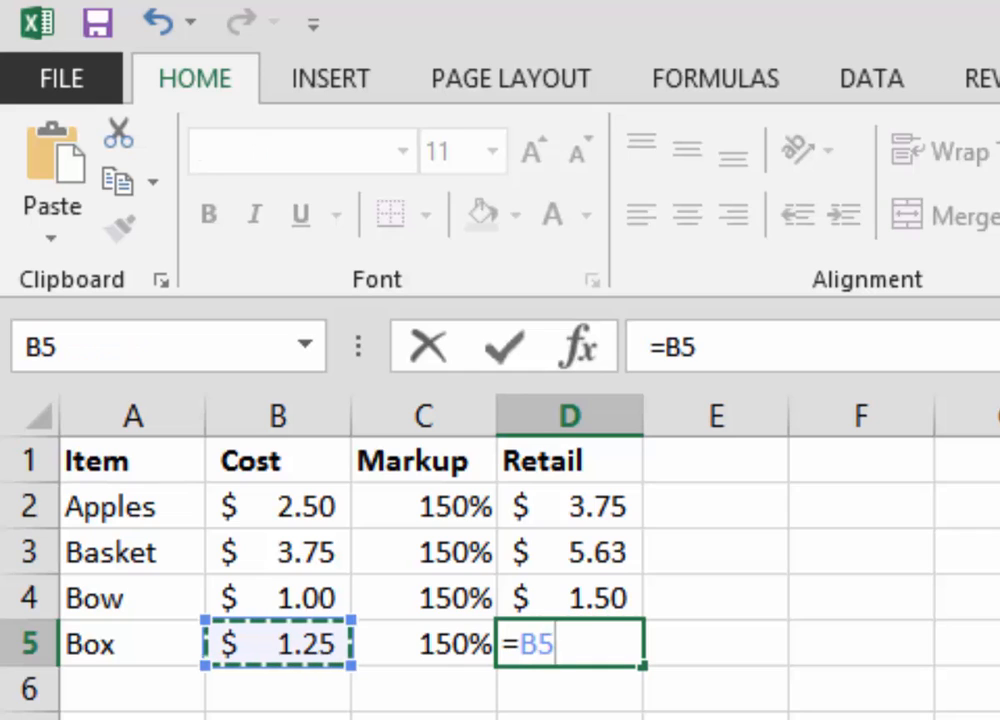
{"action": "type", "text": "*"}
{"action": "key", "text": "Left"}
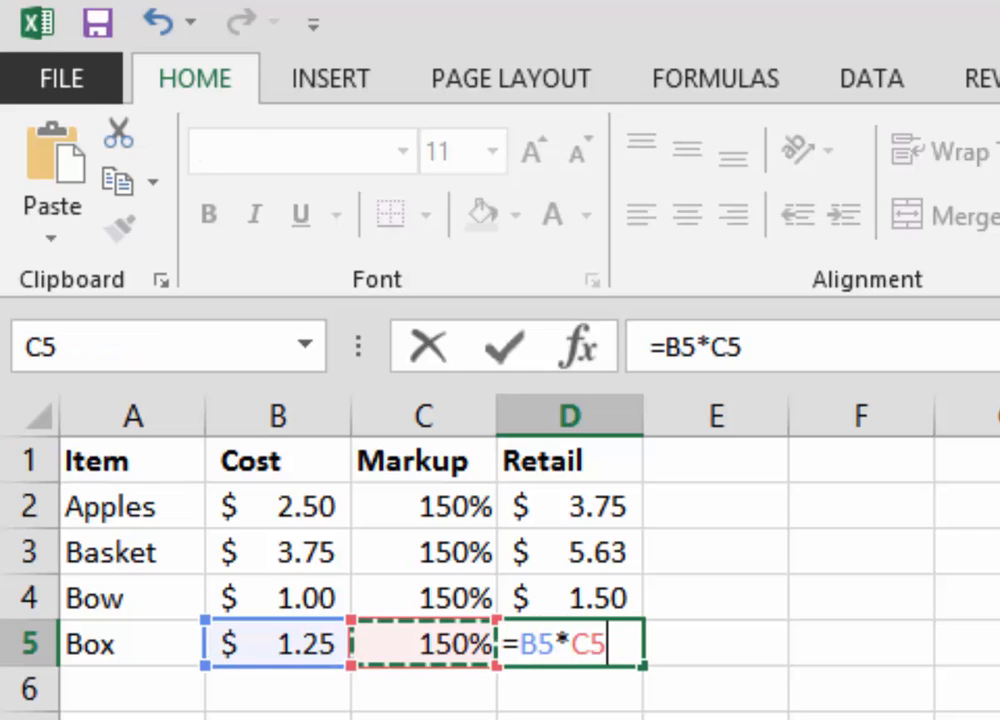
{"action": "key", "text": "Return"}
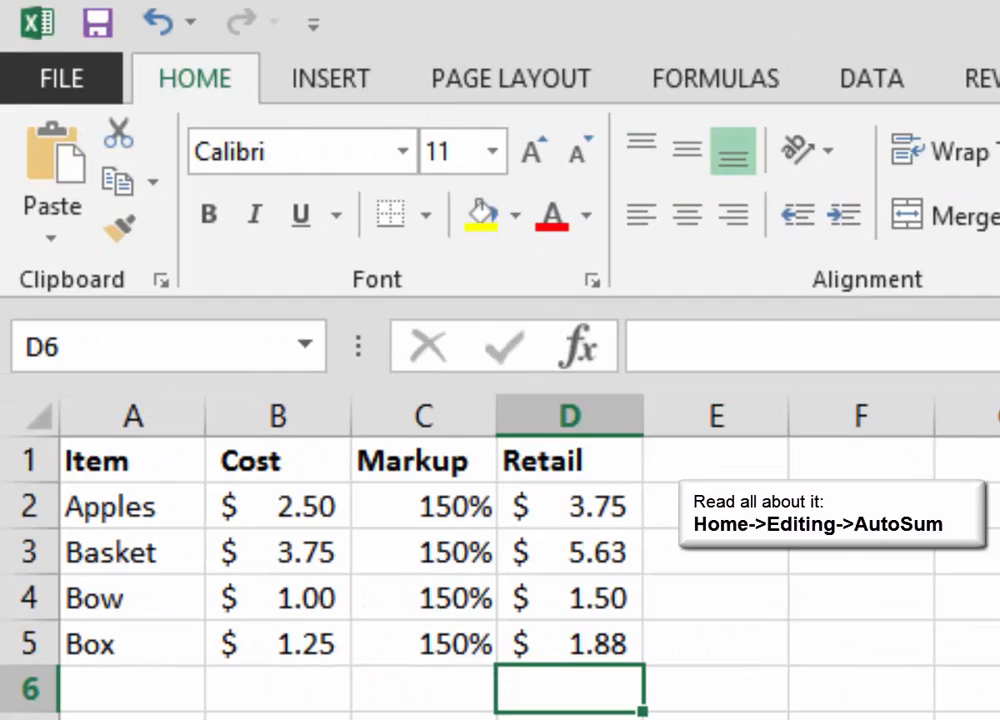
- Total the retail prices in cell D6 with =SUM(D2:D5) and give that cell a top border
{"action": "key", "text": "alt+equal"}
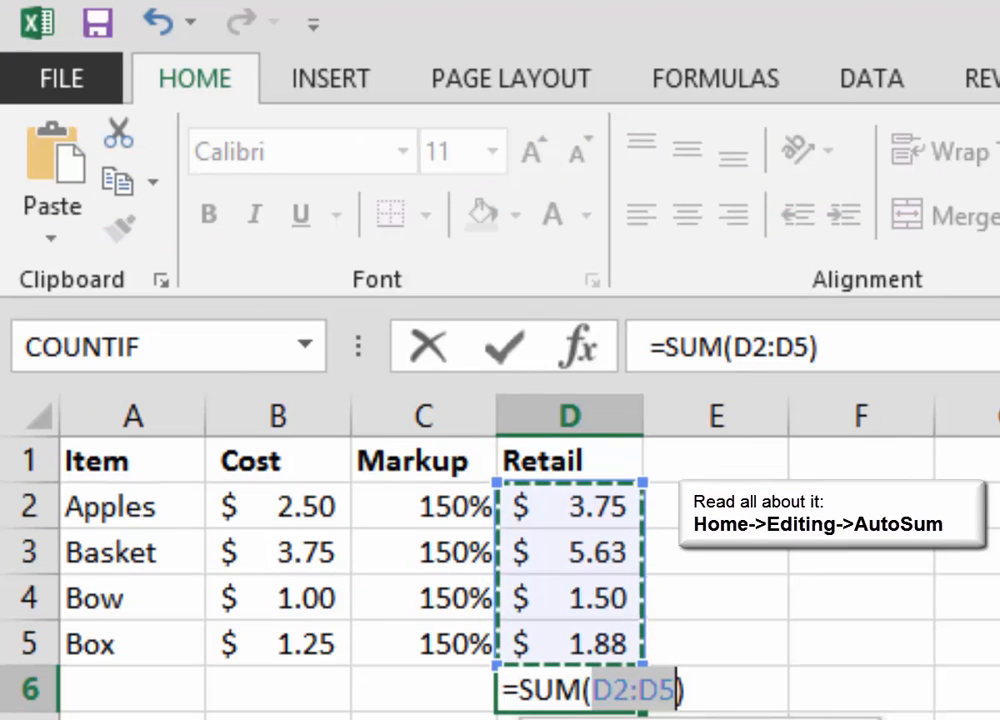
{"action": "key", "text": "Return"}
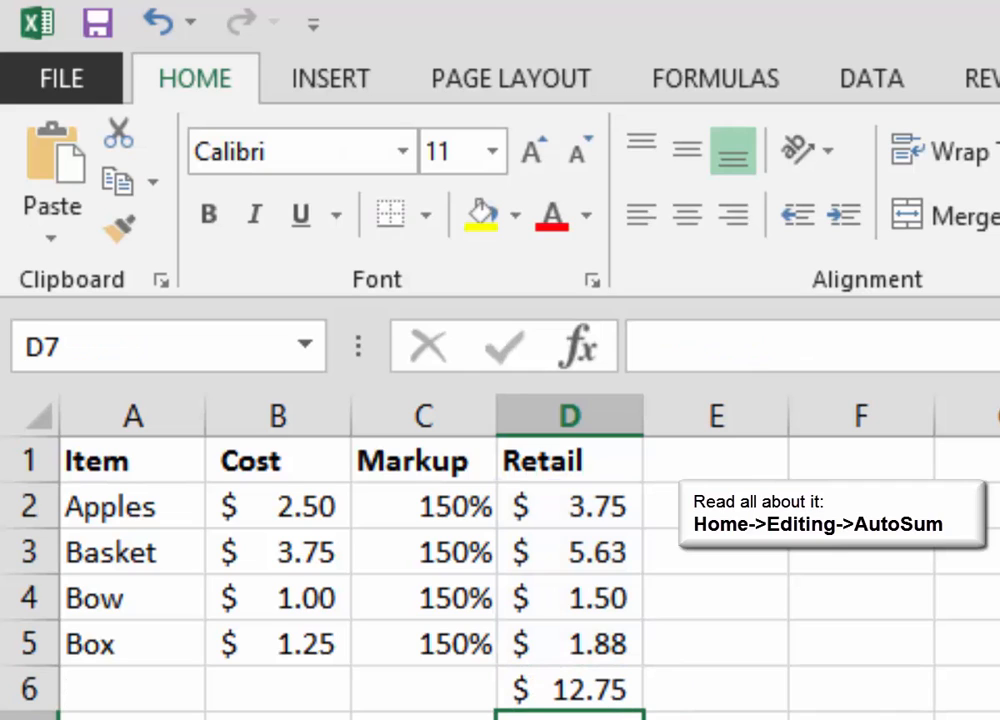
{"action": "left_click", "coordinate": [570, 689]}
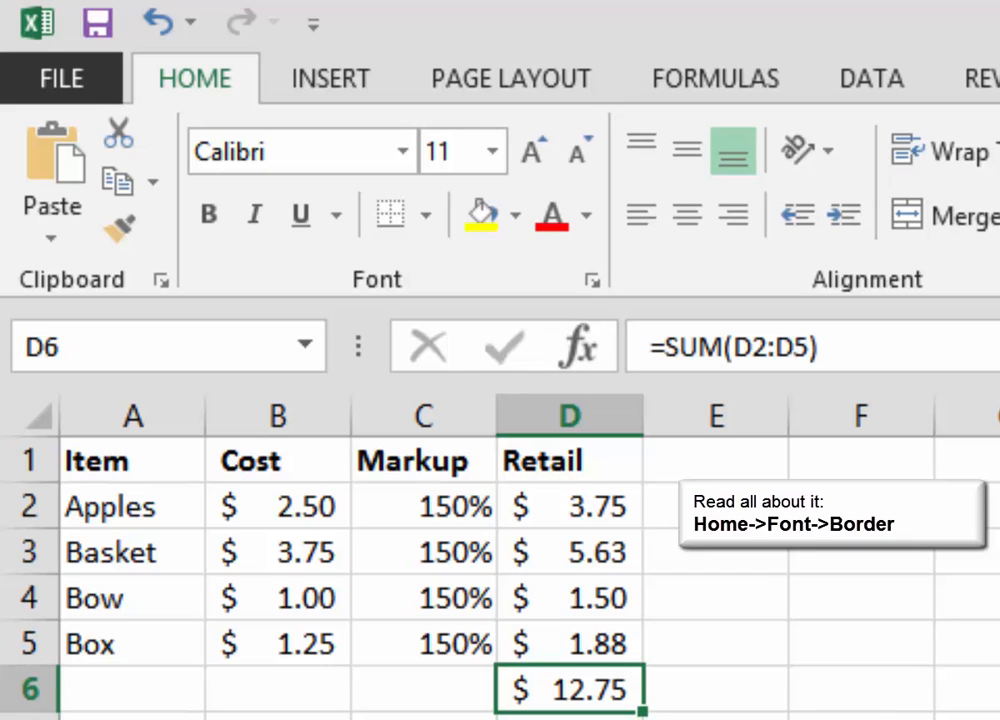
{"action": "left_click", "coordinate": [426, 214]}
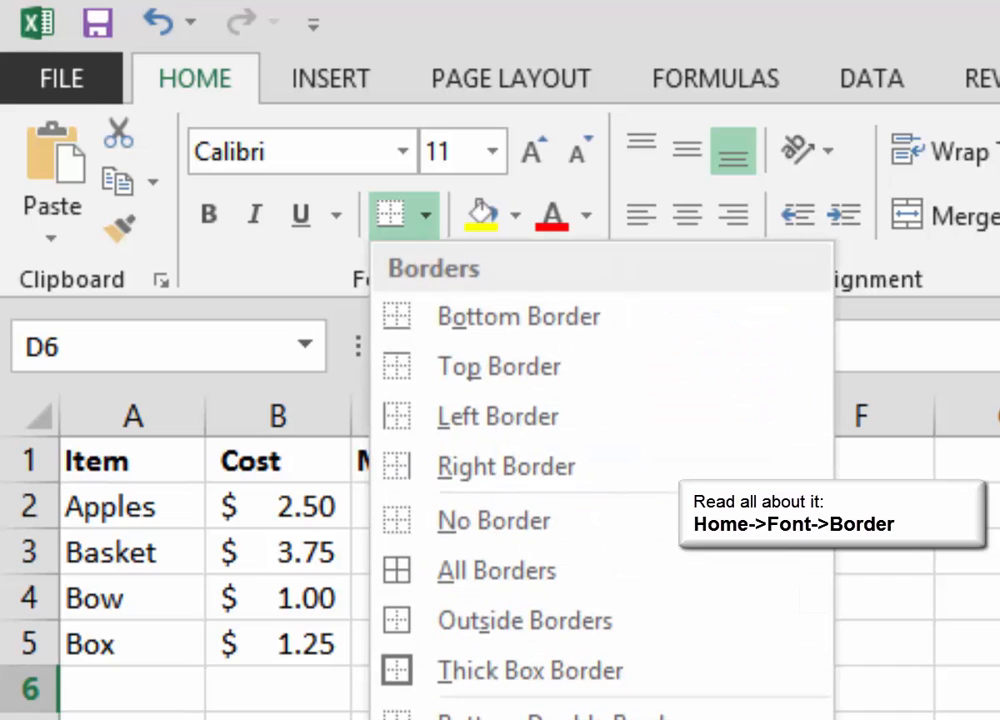
{"action": "key", "text": "Down"}
{"action": "key", "text": "Return"}
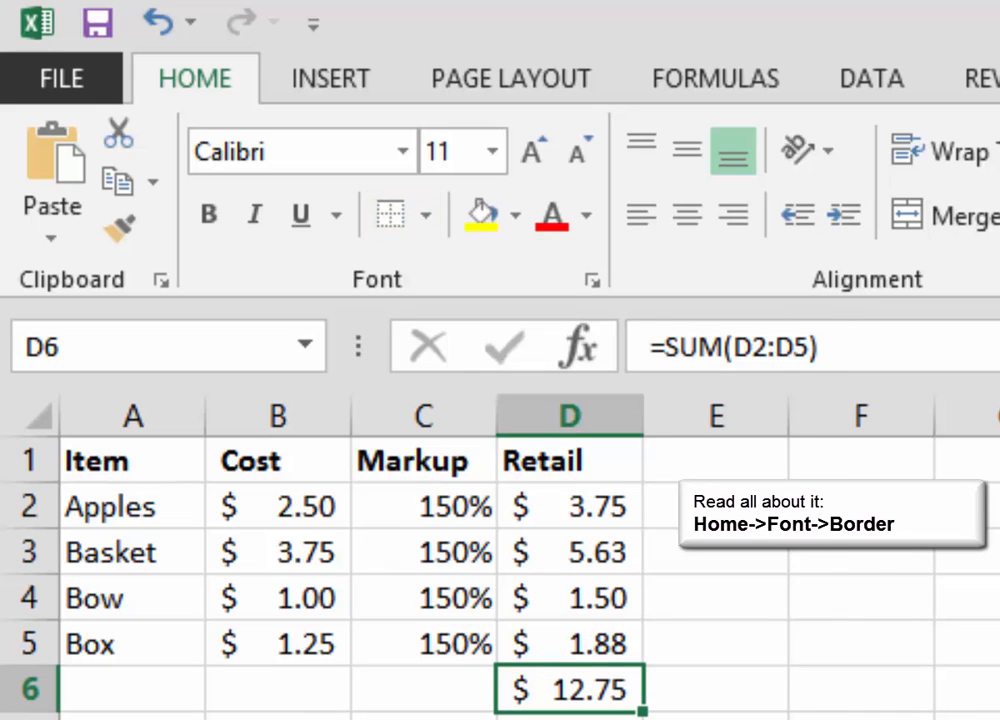
{"action": "left_click", "coordinate": [424, 689]}
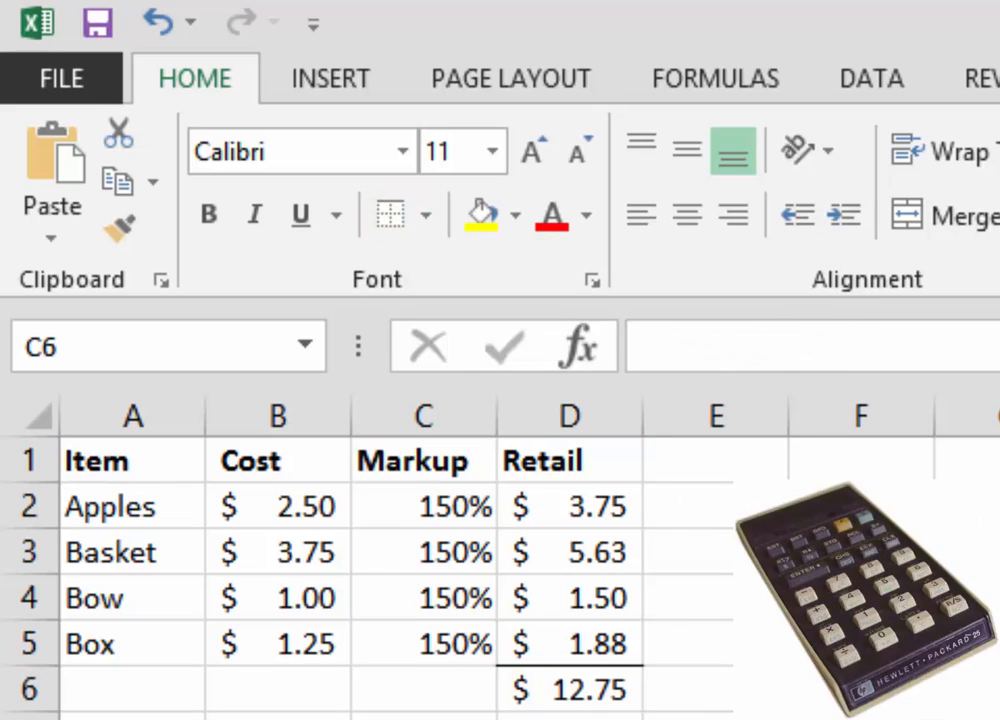
- Total the costs in cell B6 with AutoSum as =SUM(B2:B5) and give that cell a top border
{"action": "left_click", "coordinate": [278, 689]}
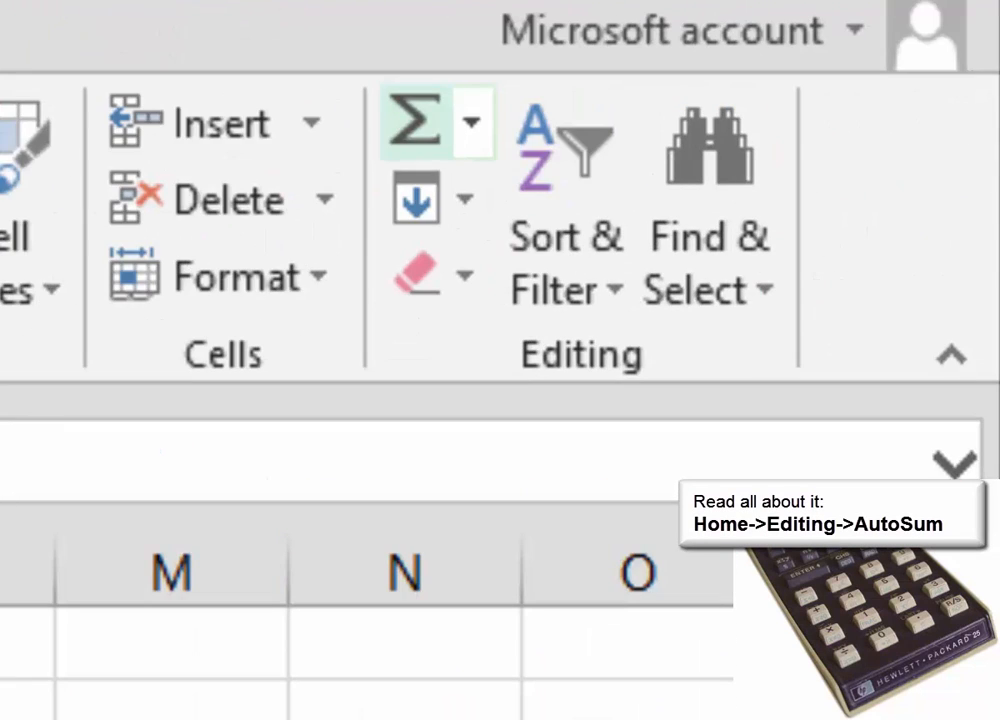
{"action": "left_click", "coordinate": [415, 122]}
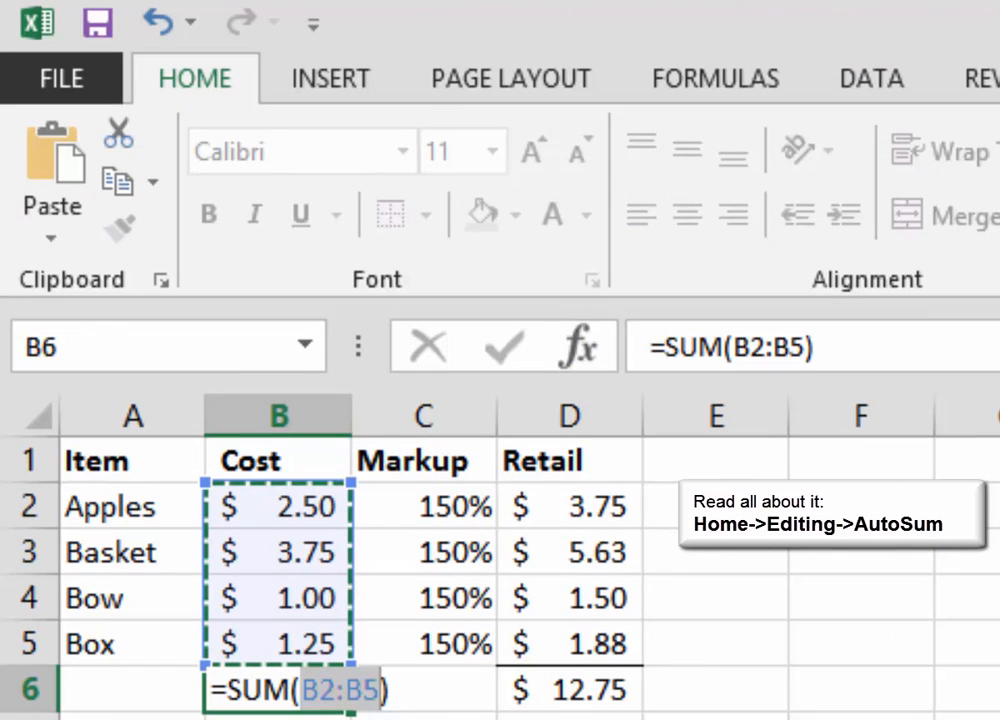
{"action": "key", "text": "Return"}
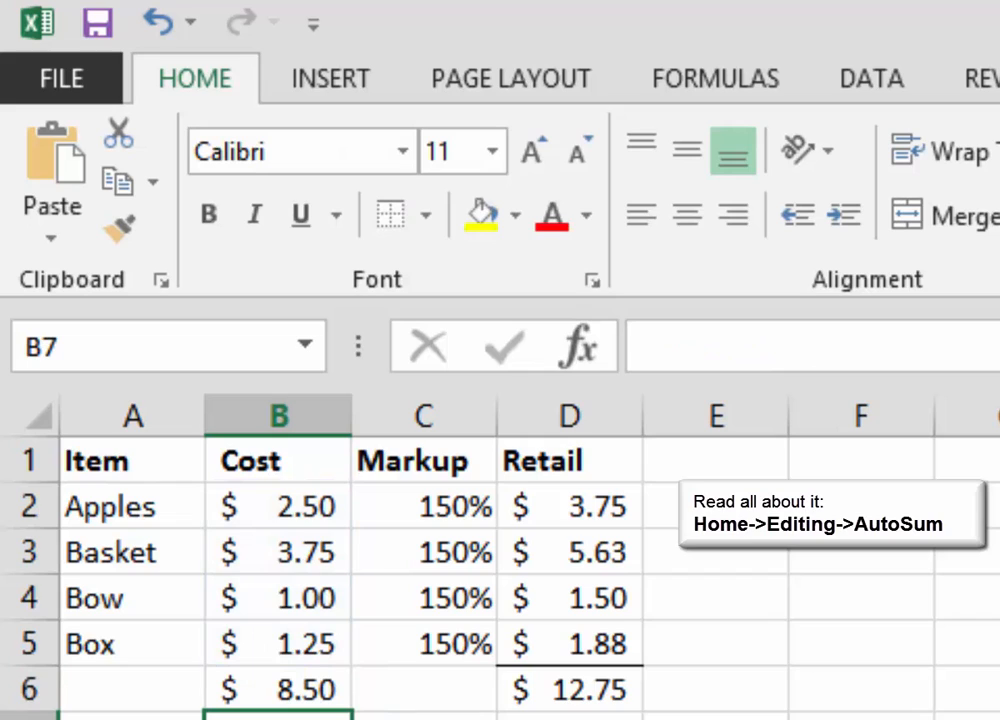
{"action": "left_click", "coordinate": [278, 689]}
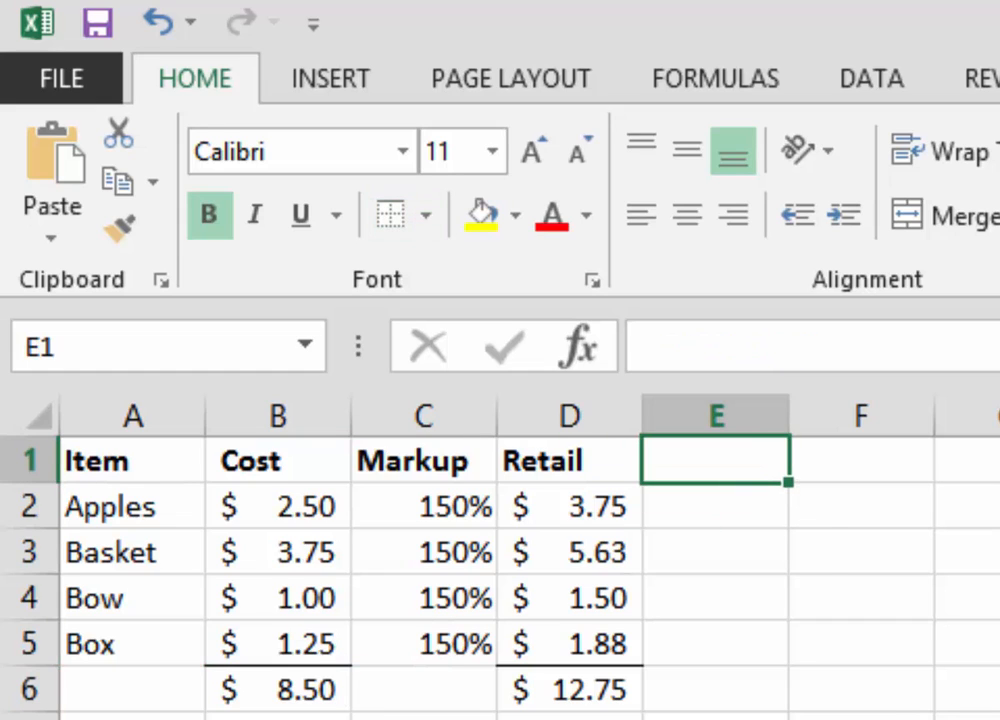
- Add the heading Profit in cell E1 and apply the Accounting number format to column E
{"action": "type", "text": "Profit"}
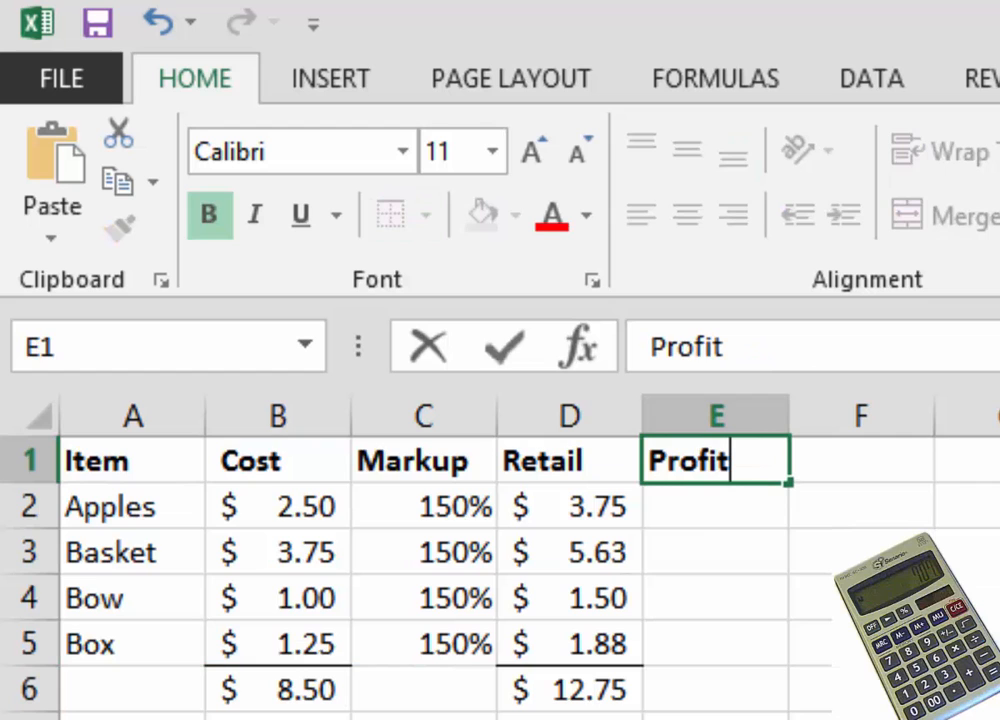
{"action": "key", "text": "Return"}
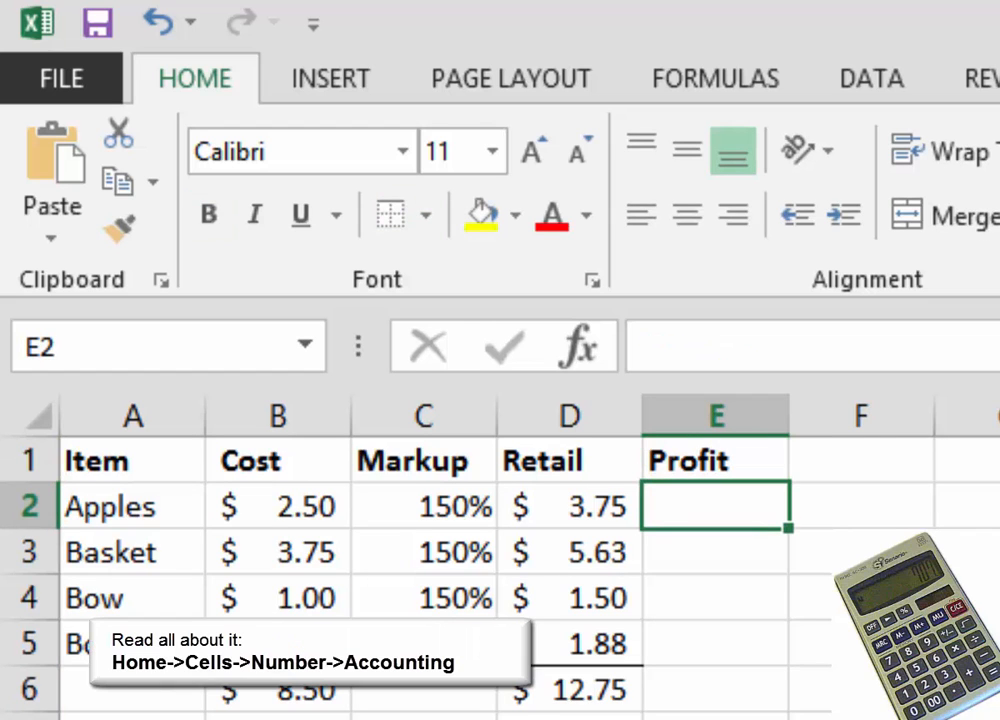
{"action": "left_click", "coordinate": [715, 415]}
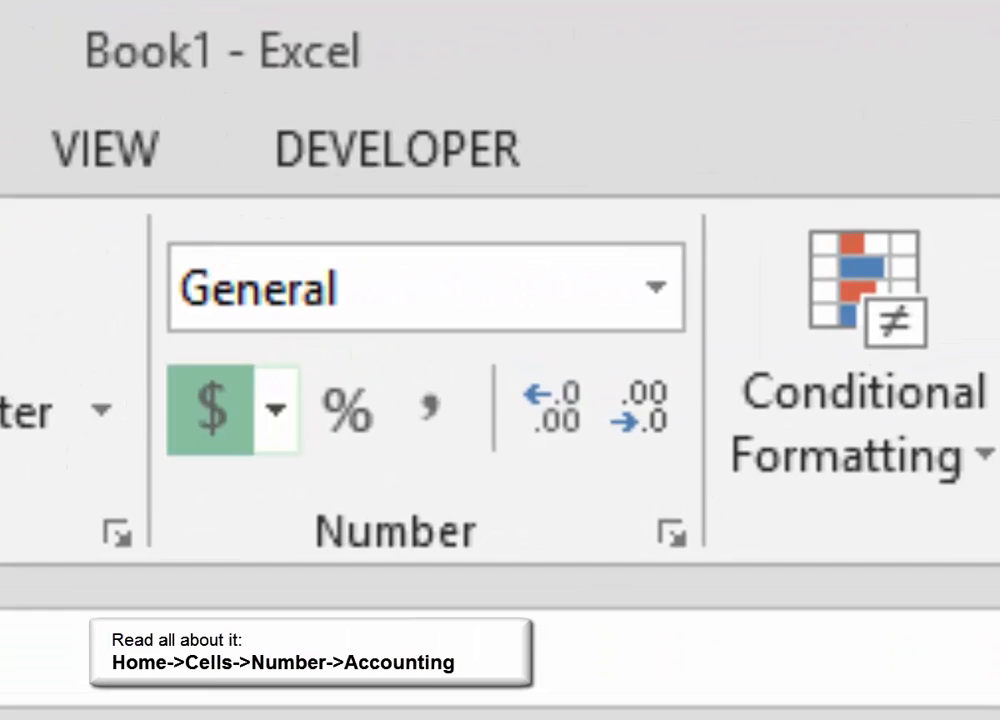
{"action": "left_click", "coordinate": [701, 313]}
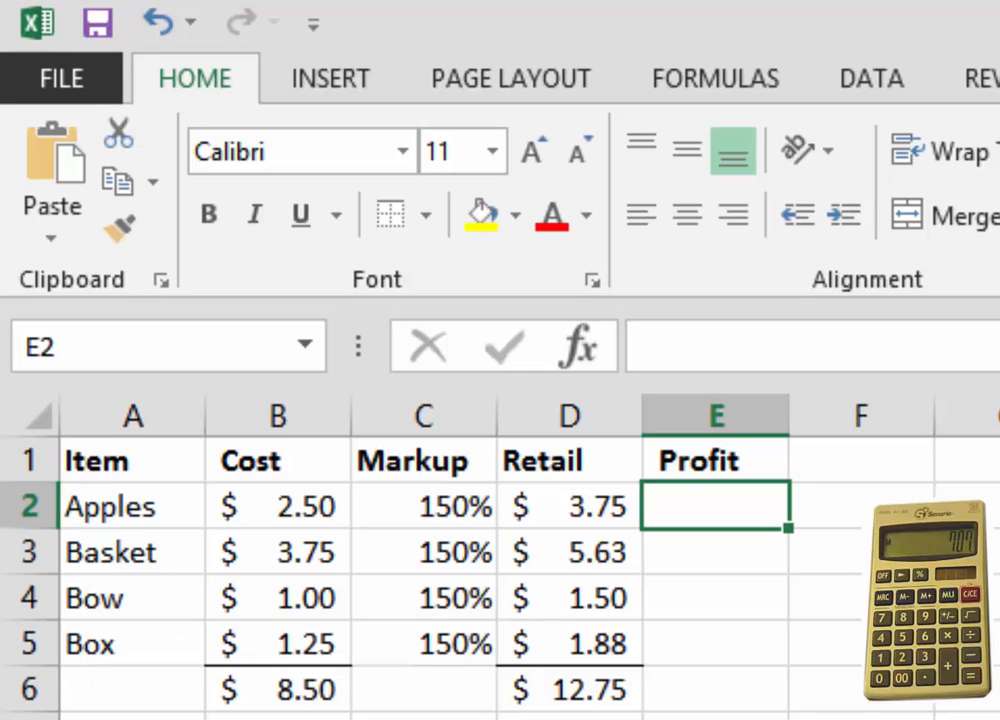
- Calculate the profit on Apples in cell E2 with the formula =D2-B2
{"action": "type", "text": "="}
{"action": "left_click", "coordinate": [620, 506]}
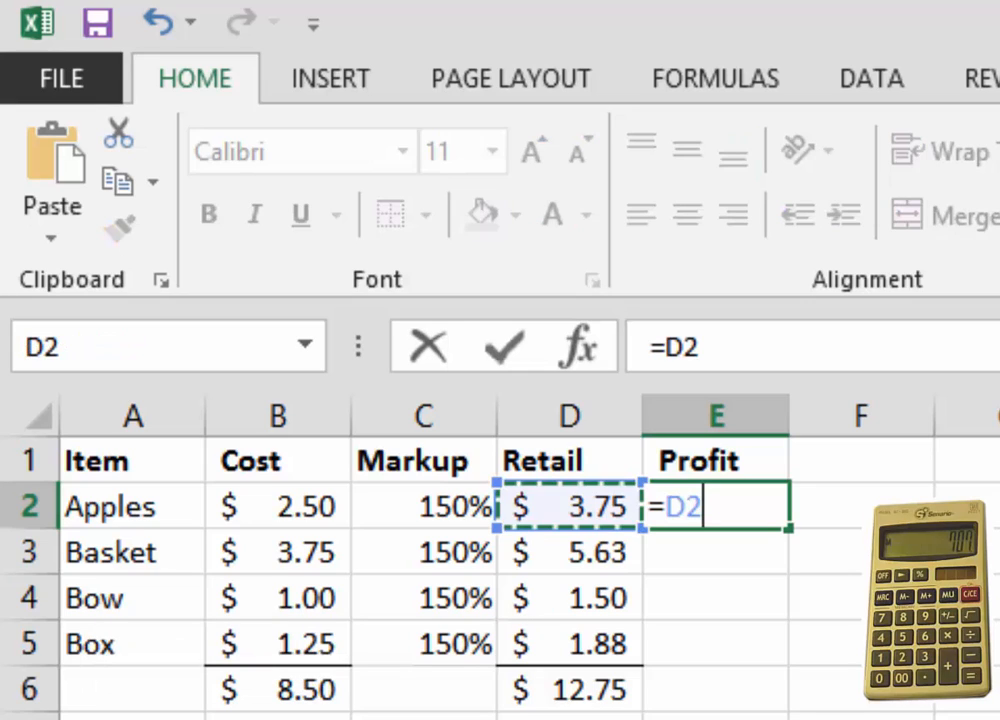
{"action": "type", "text": "-"}
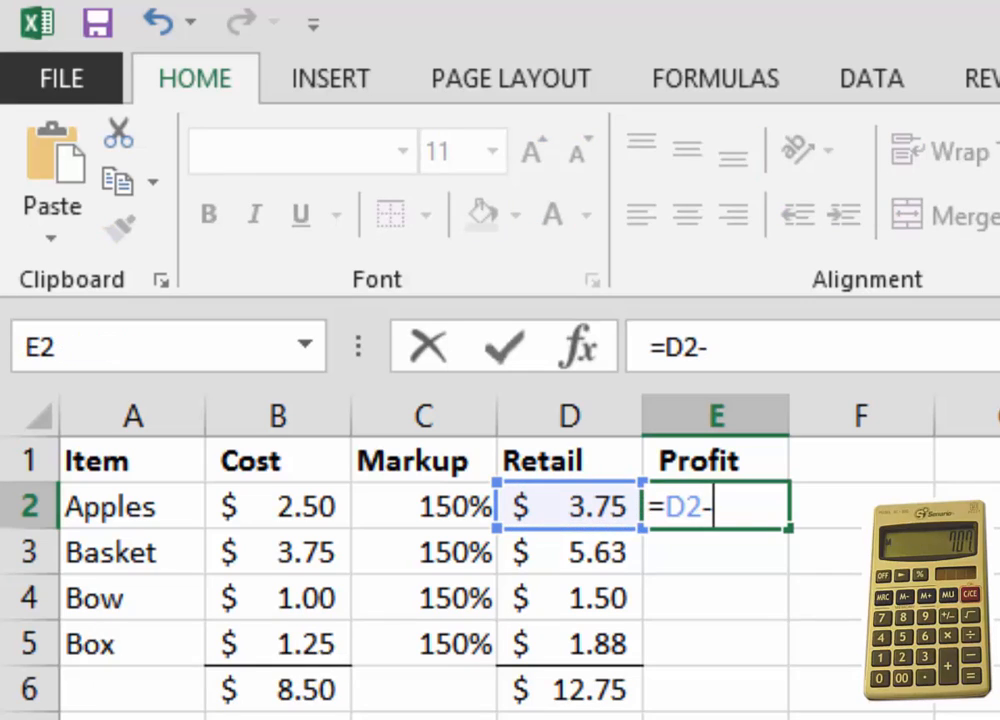
{"action": "left_click", "coordinate": [278, 506]}
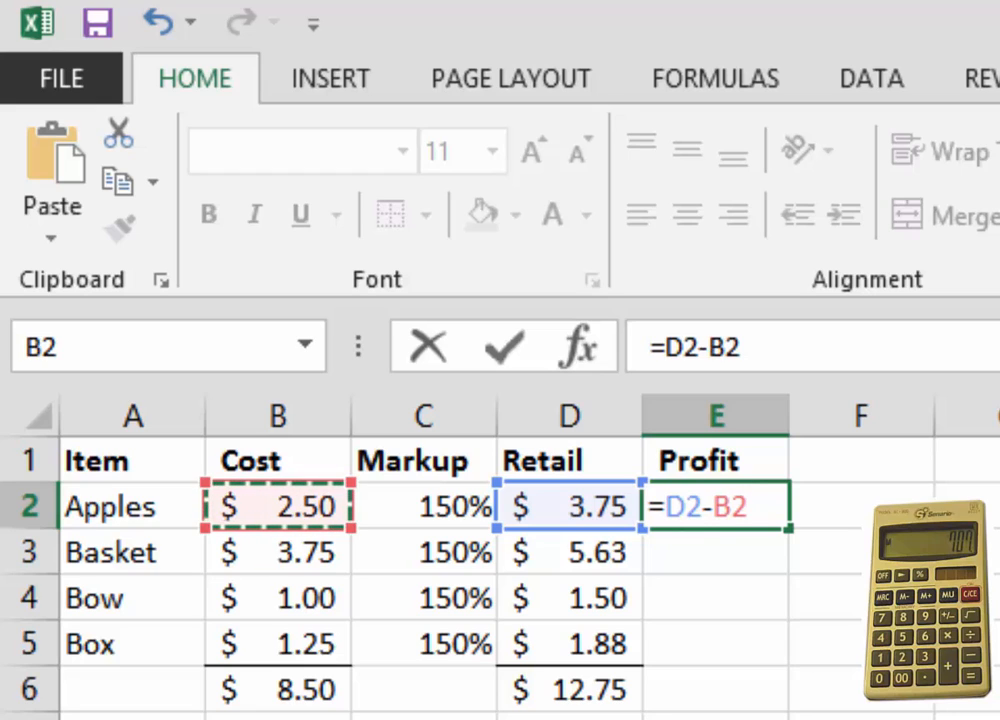
{"action": "key", "text": "Return"}
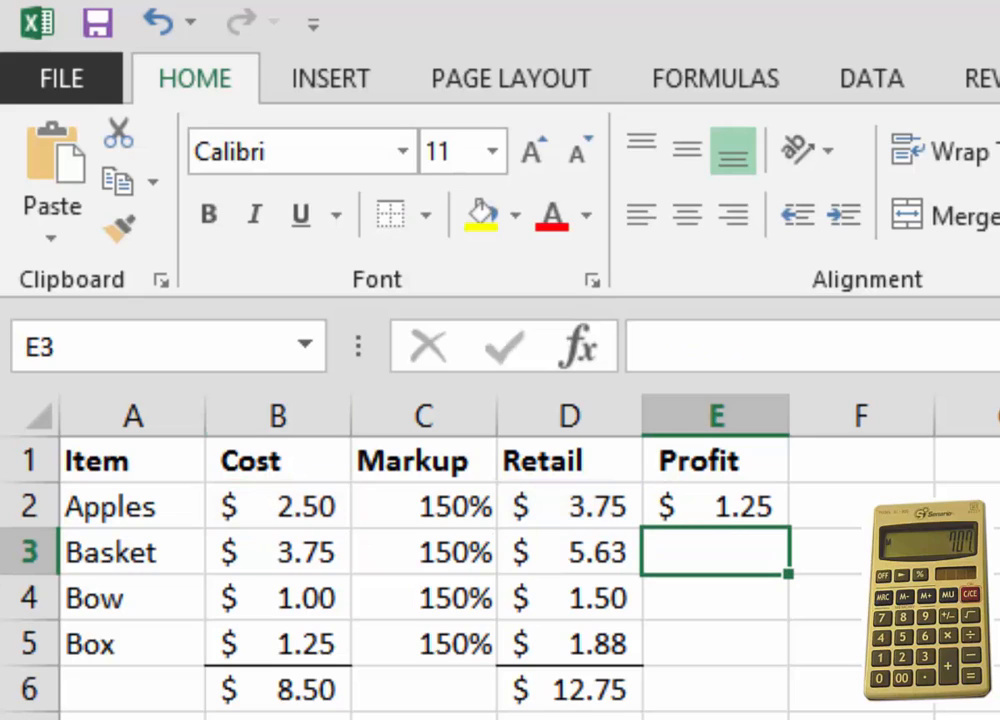
- Calculate the profit on Basket in cell E3 with the formula =D3-B3
{"action": "type", "text": "="}
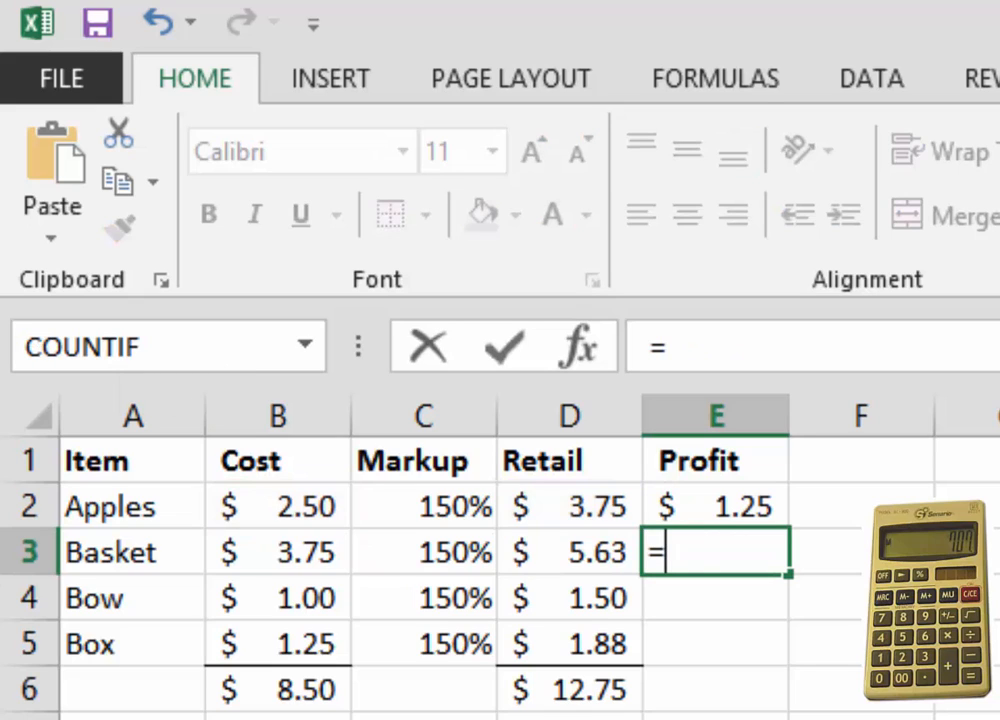
{"action": "left_click", "coordinate": [570, 553]}
{"action": "type", "text": "-"}
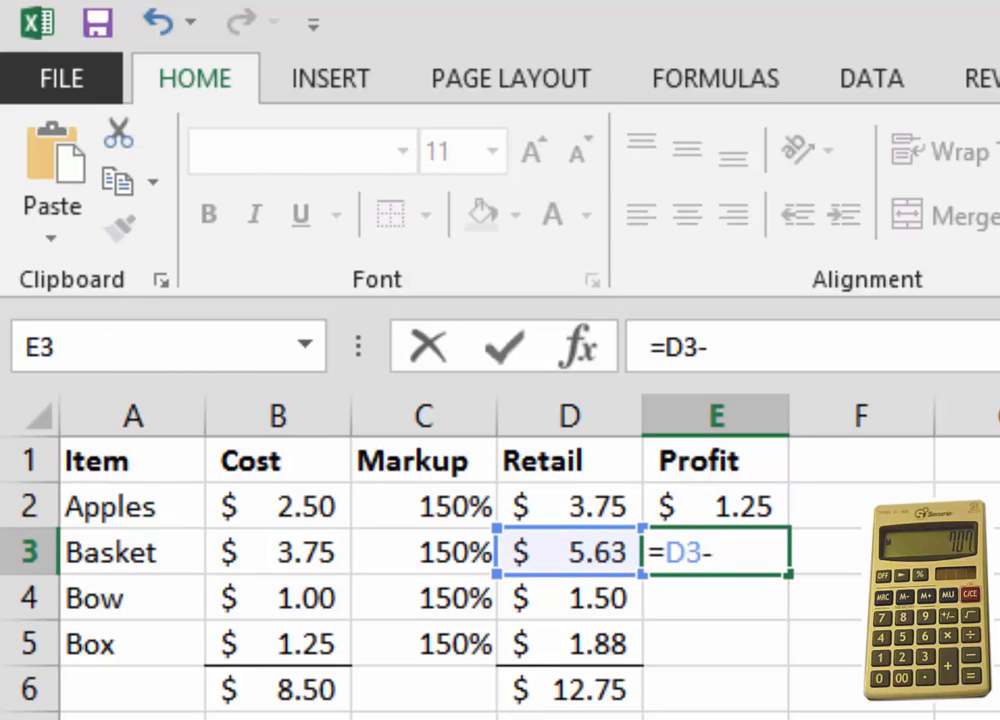
{"action": "left_click", "coordinate": [278, 553]}
{"action": "key", "text": "Return"}
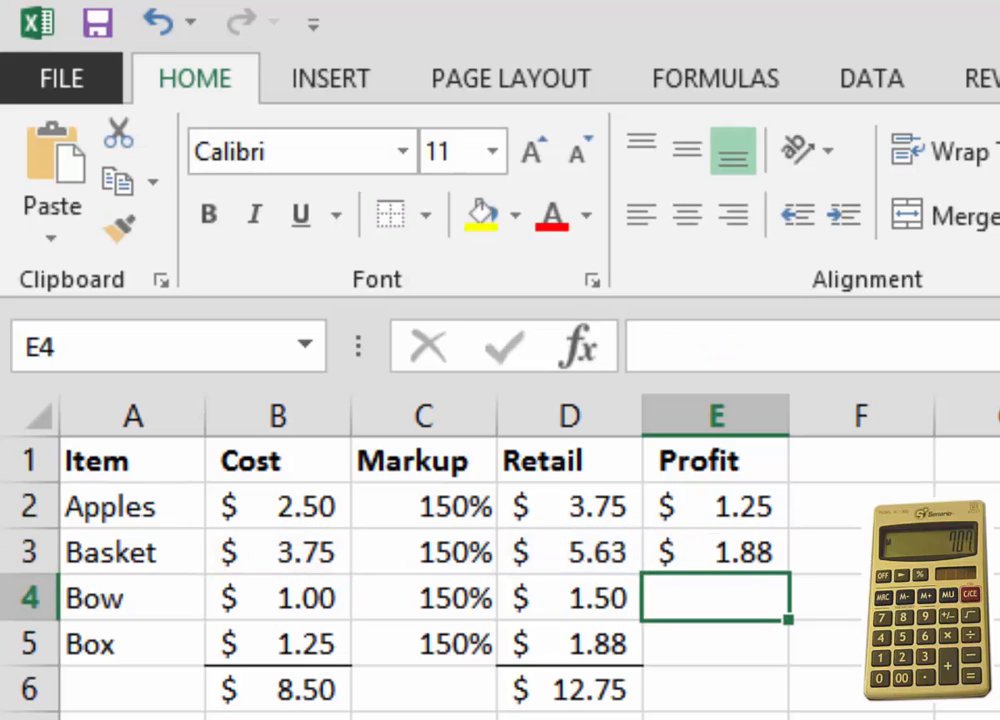
- Calculate the profit on Bow in cell E4 with the formula =D4-B4
{"action": "type", "text": "="}
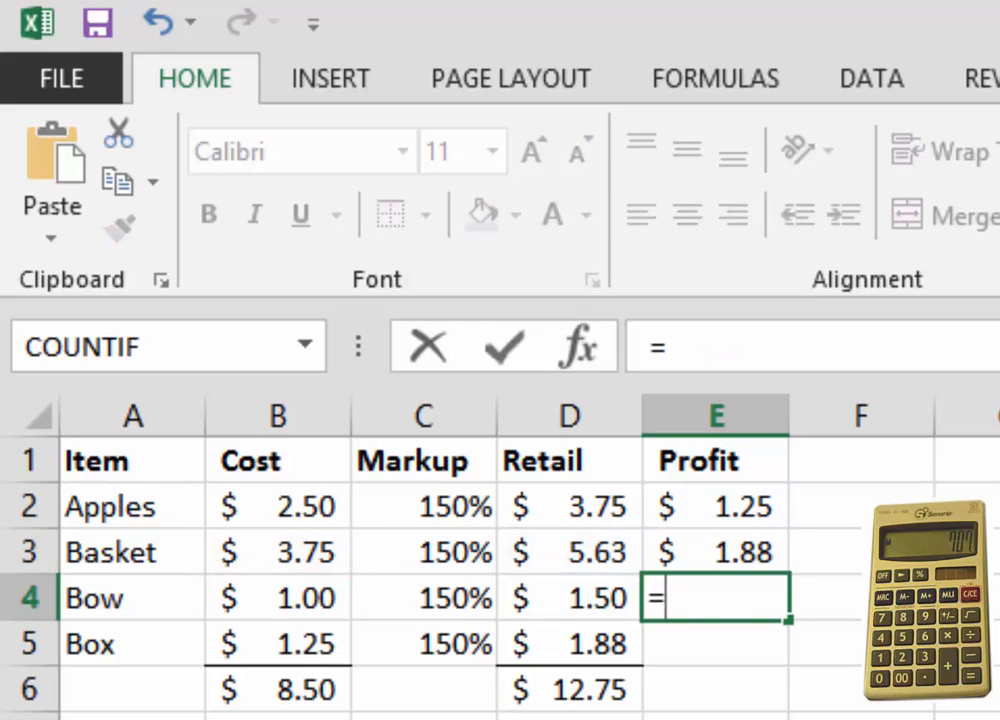
{"action": "left_click", "coordinate": [570, 598]}
{"action": "type", "text": "-"}
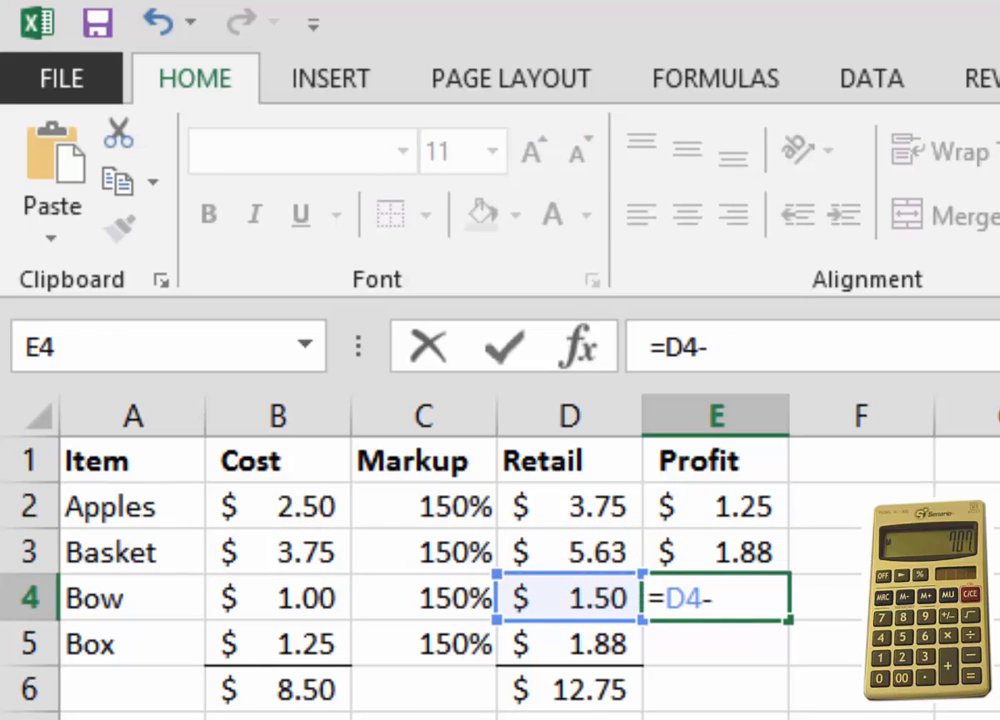
{"action": "left_click", "coordinate": [278, 598]}
{"action": "key", "text": "Return"}
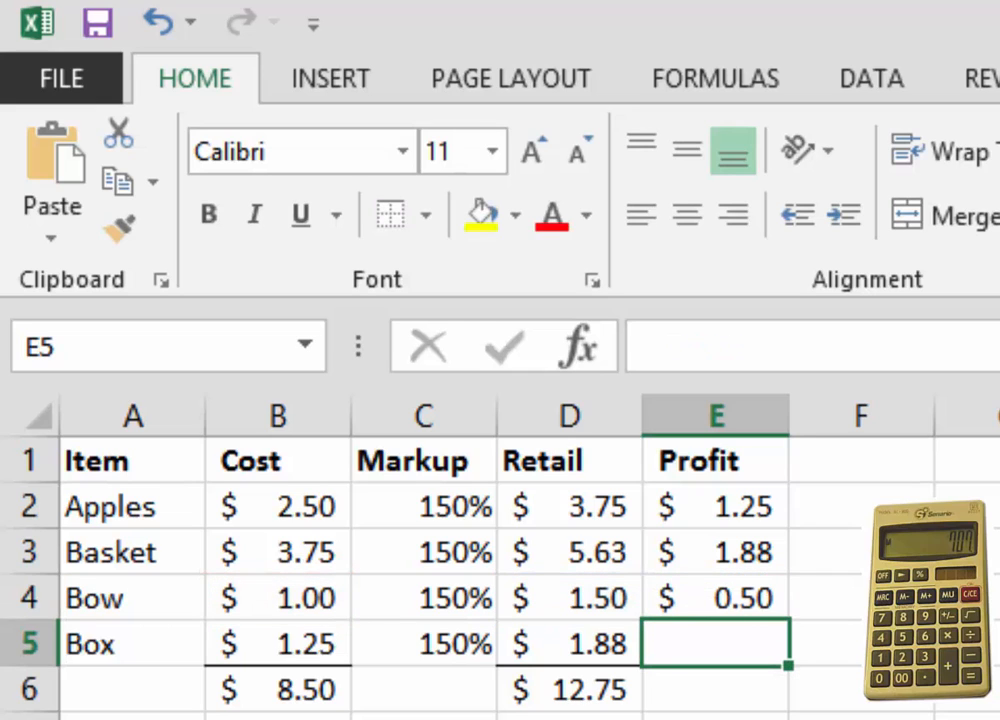
- Calculate the profit on Box in cell E5 with the formula =D5-B5
{"action": "type", "text": "="}
{"action": "left_click", "coordinate": [570, 644]}
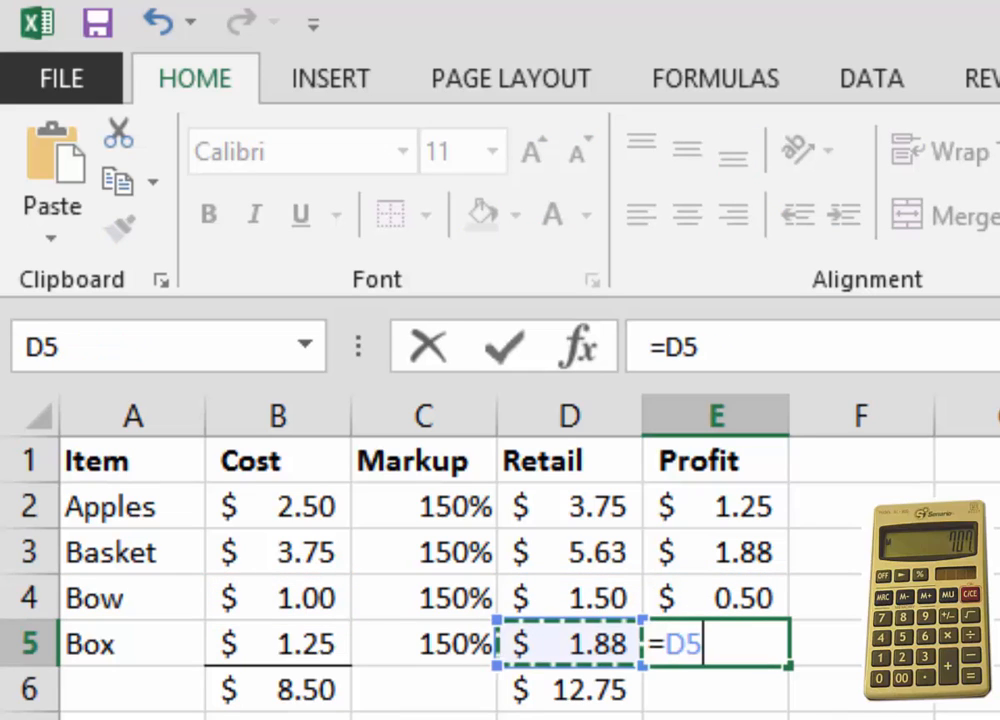
{"action": "type", "text": "-"}
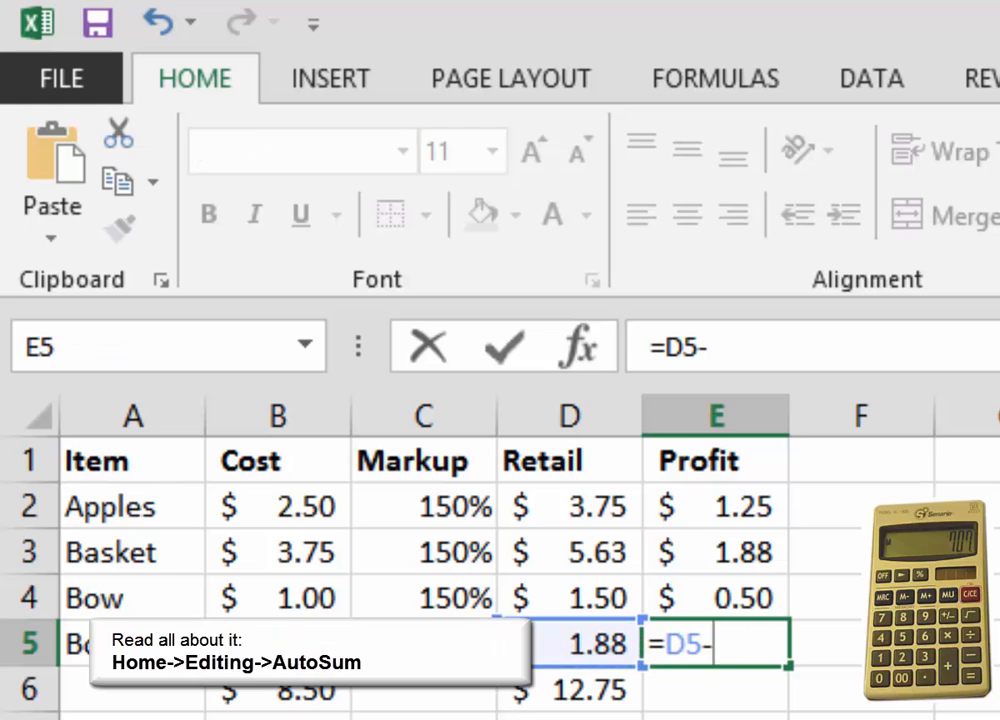
{"action": "left_click", "coordinate": [278, 644]}
{"action": "key", "text": "Return"}
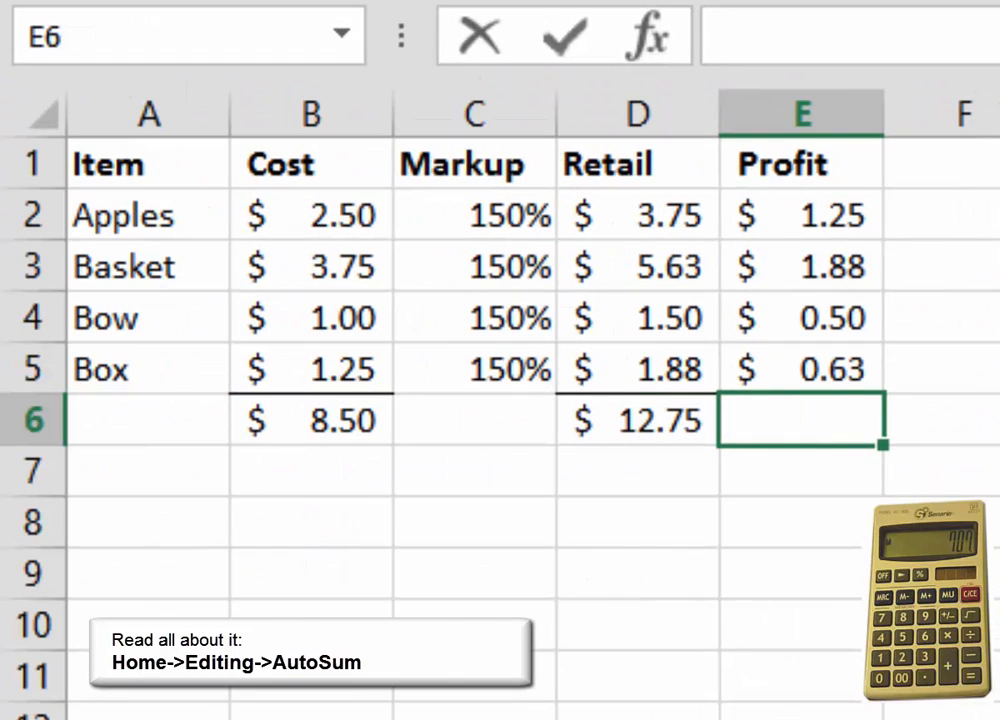
- Total the Profit column in cell E6 with the AutoSum formula =SUM(E2:E5)
{"action": "left_click", "coordinate": [473, 193]}
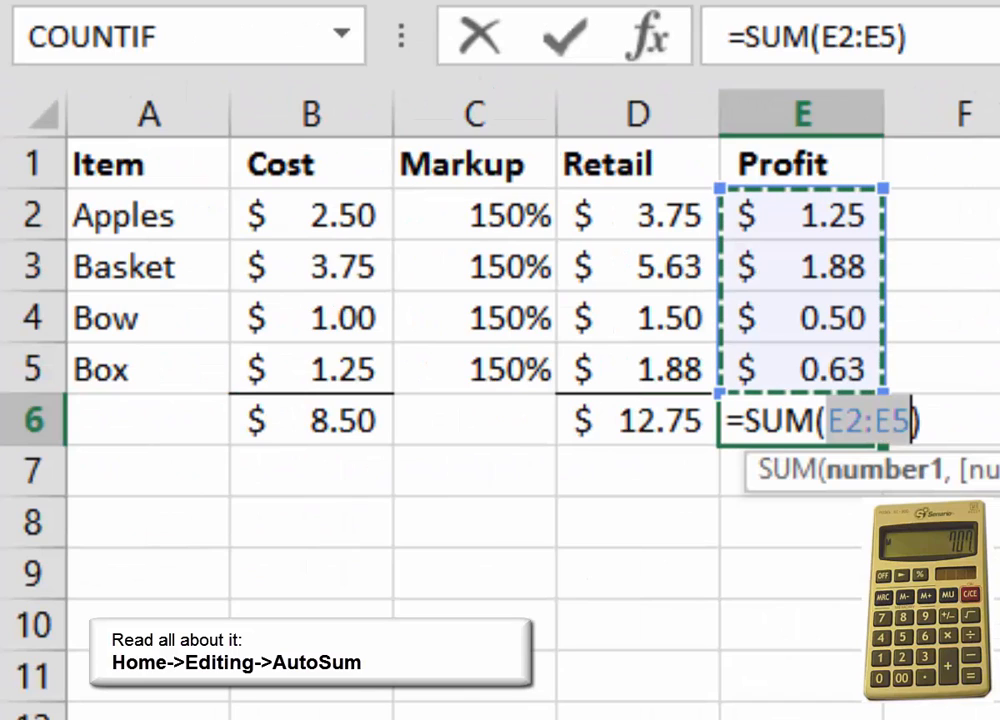
{"action": "key", "text": "Return"}
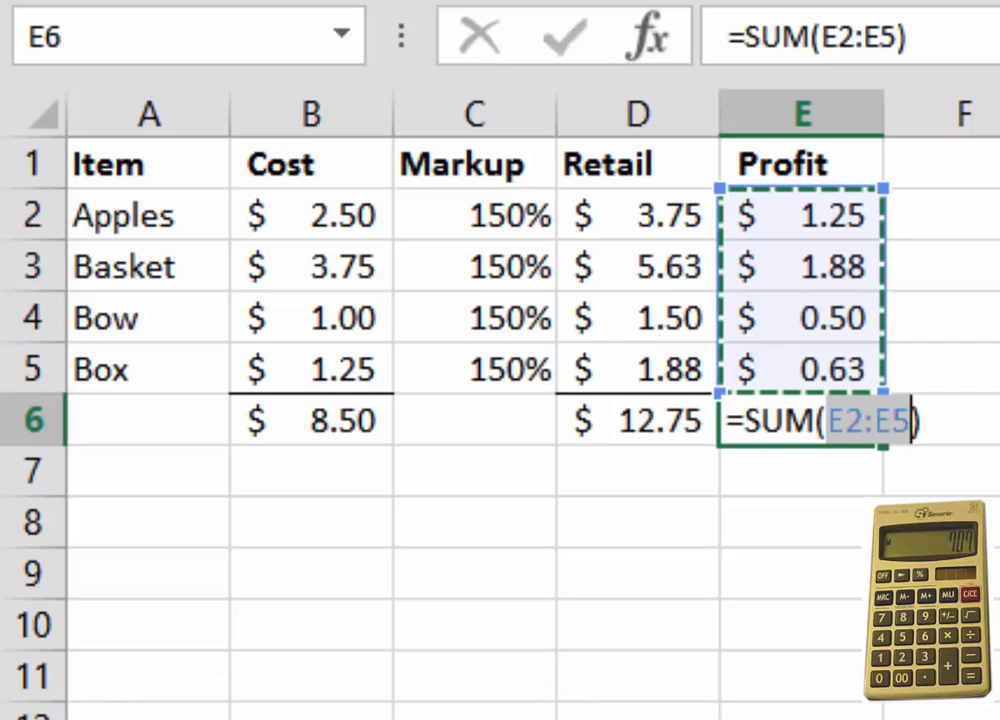
{"action": "key", "text": "Return"}
{"action": "key", "text": "Up"}
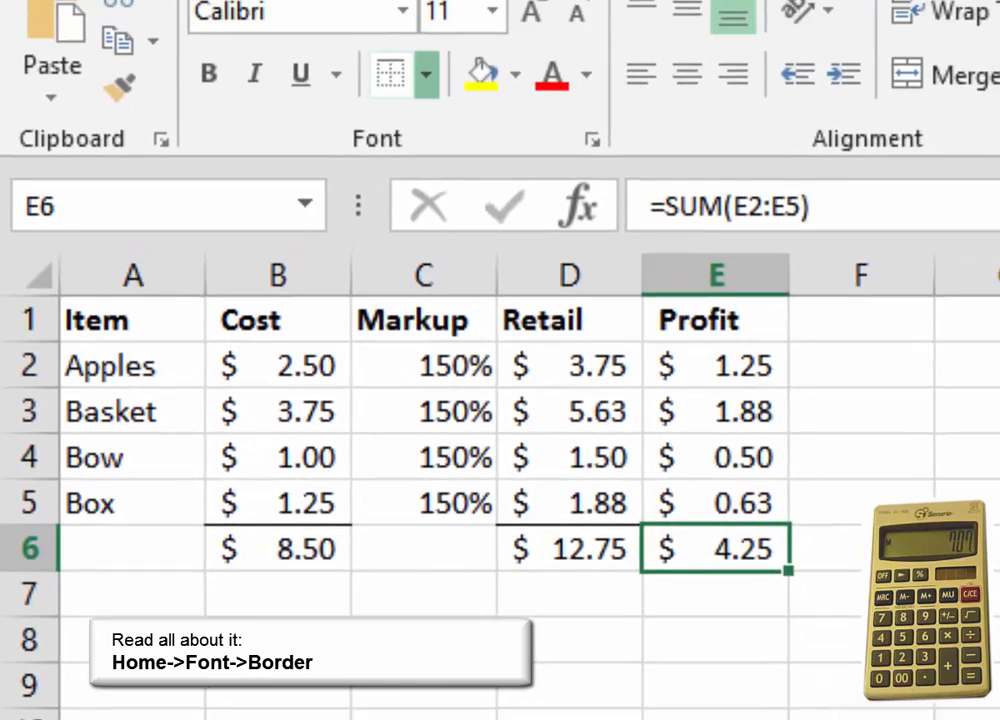
- Apply a Top Border to the profit total in cell E6 and return to cell A1
{"action": "left_click", "coordinate": [392, 198]}
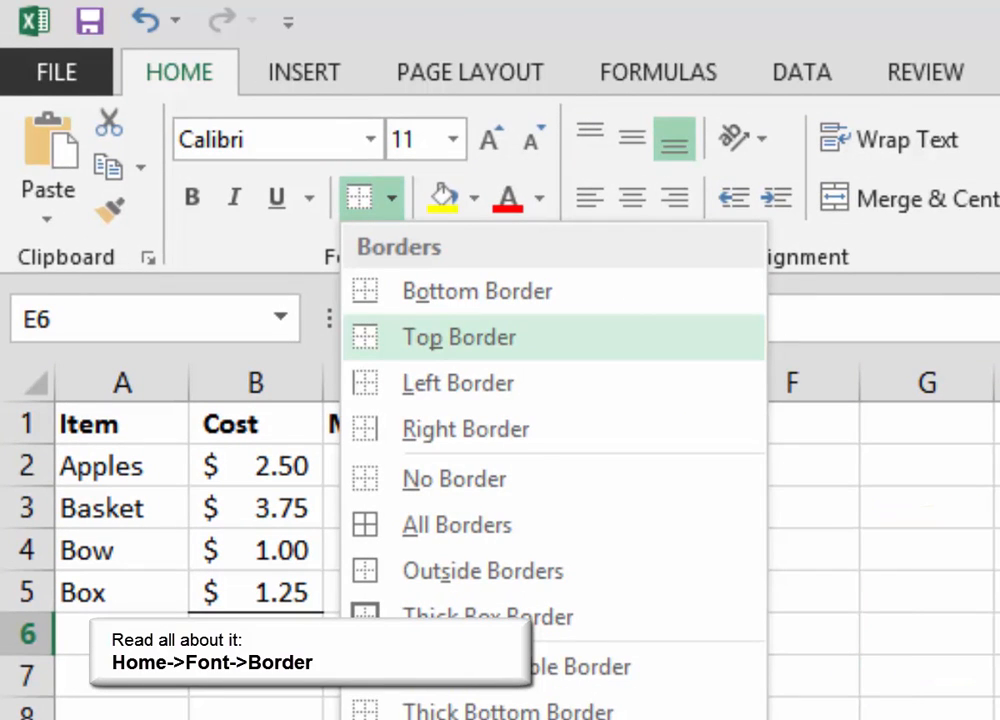
{"action": "left_click", "coordinate": [431, 339]}
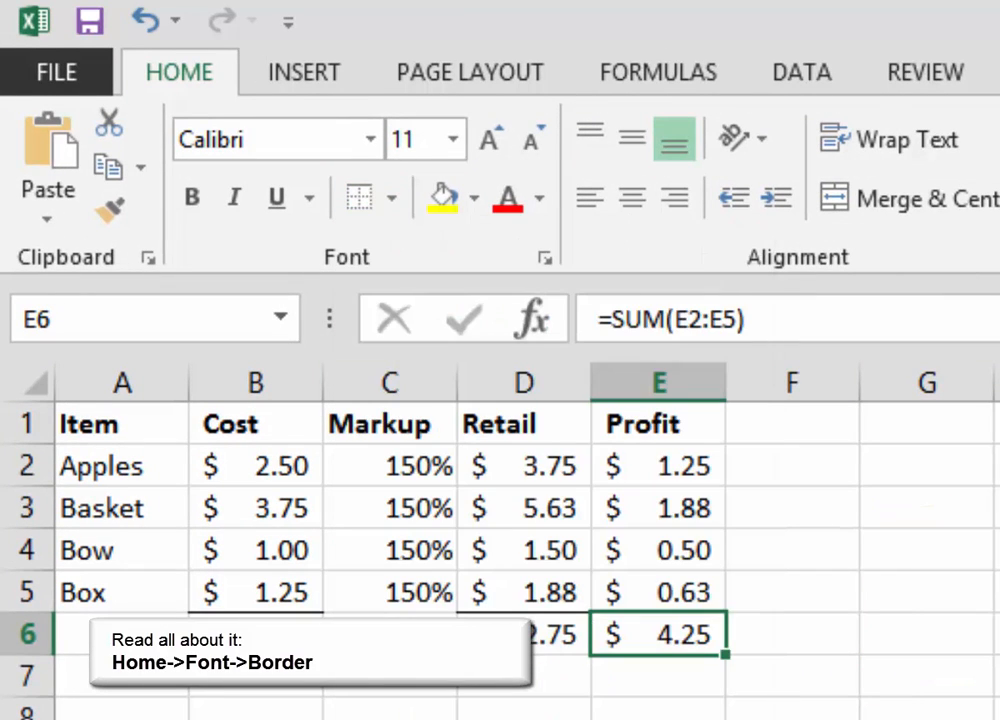
{"action": "key", "text": "ctrl+Home"}
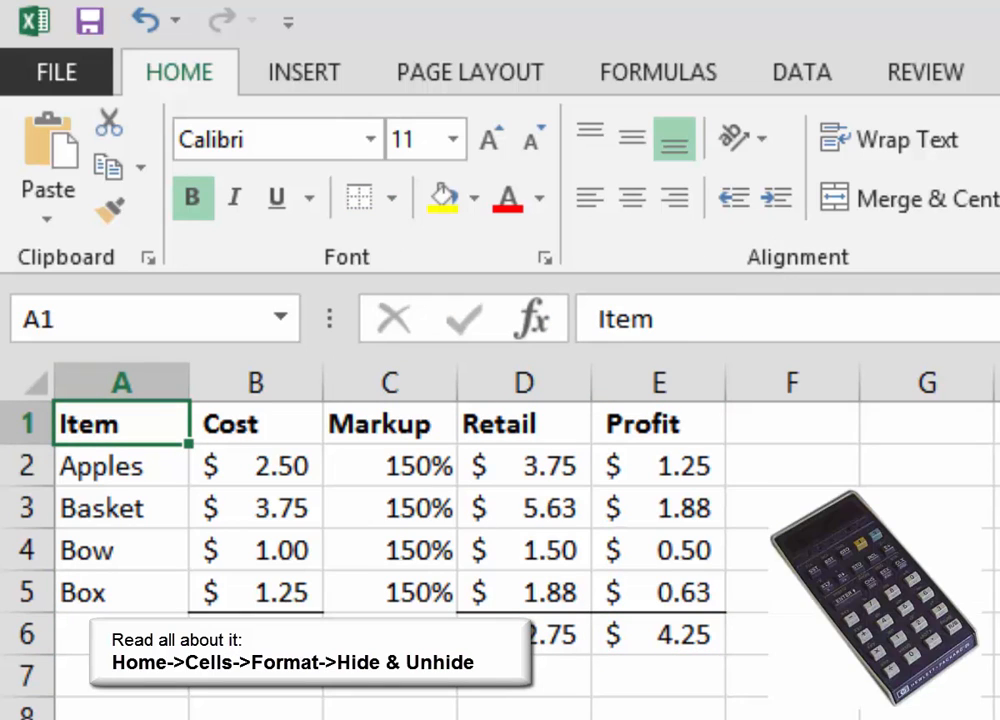
- Hide the Profit column, column E
{"action": "key", "text": "ctrl+0"}
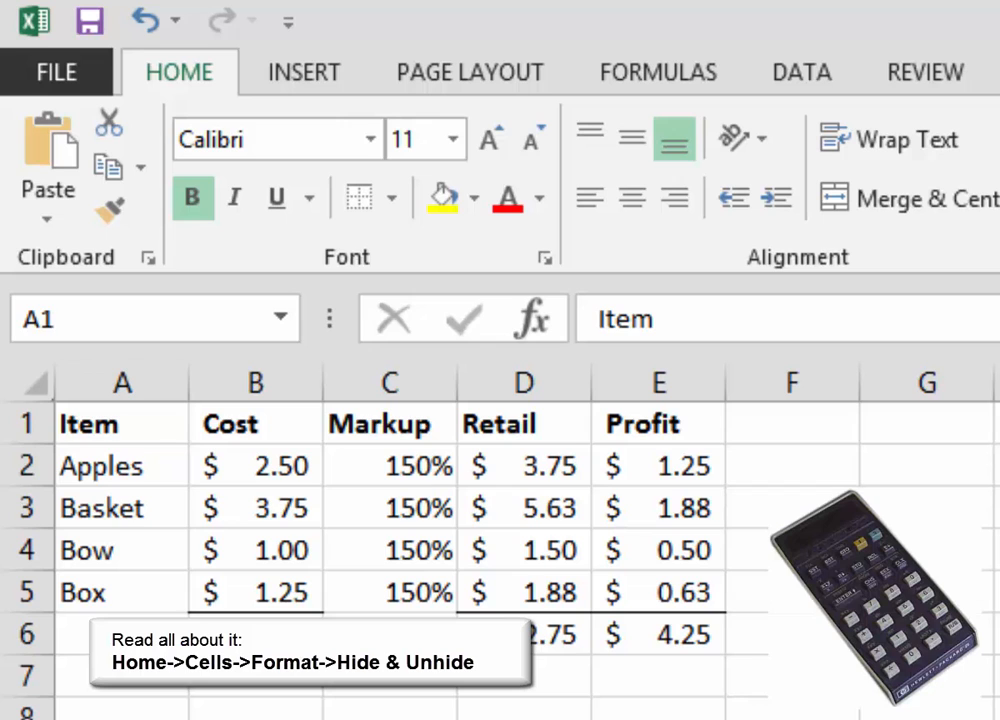
{"action": "left_click", "coordinate": [659, 383]}
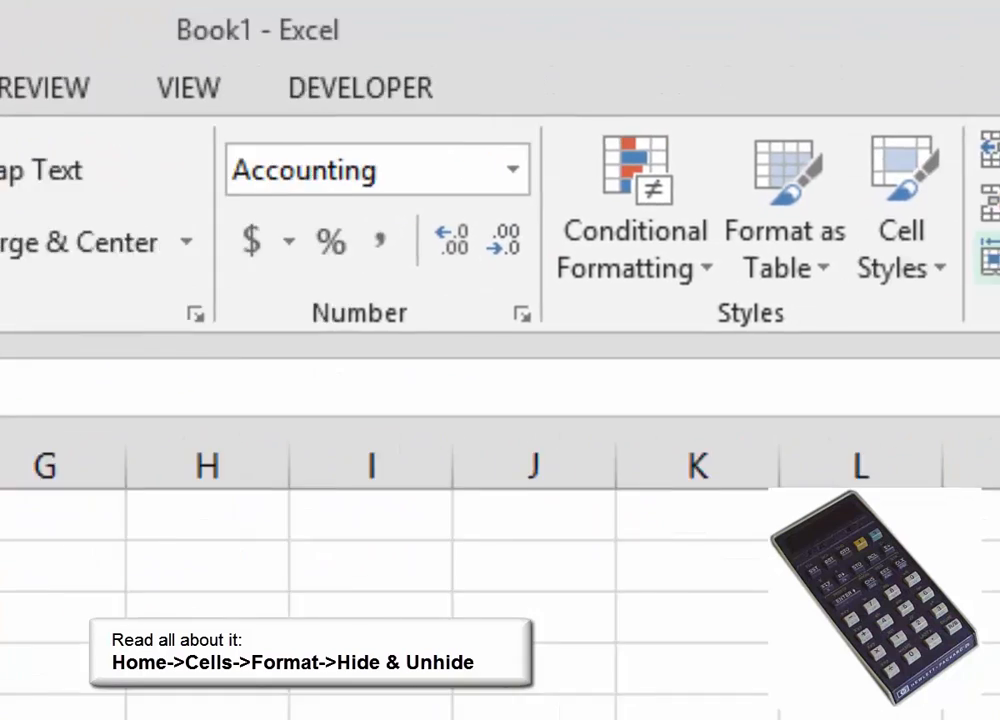
{"action": "left_click", "coordinate": [368, 304]}
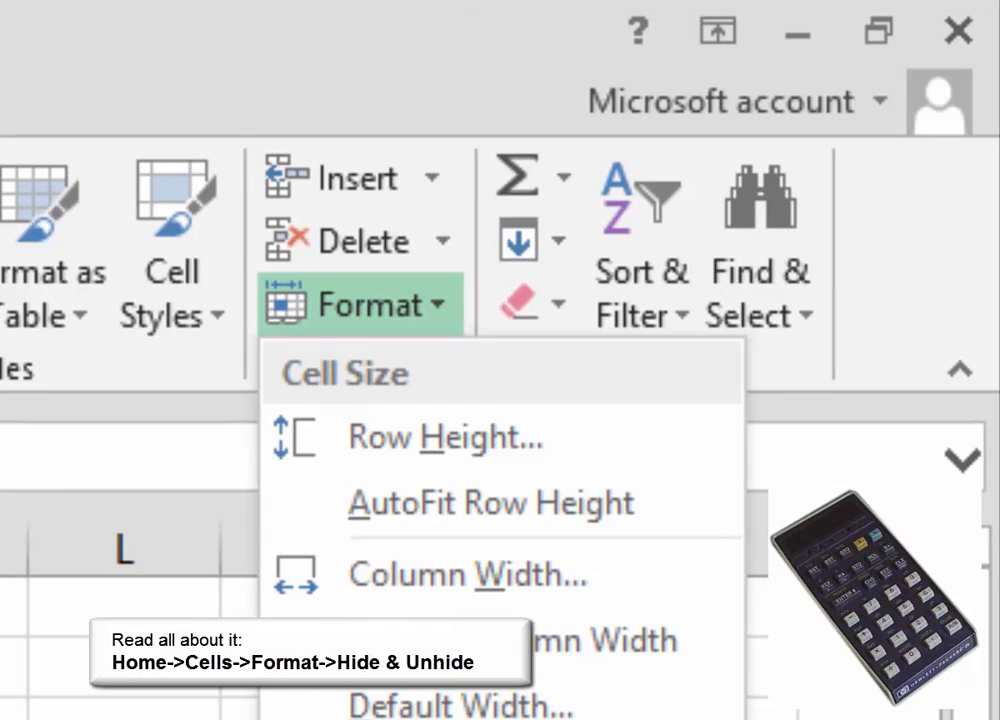
{"action": "mouse_move", "coordinate": [596, 528]}
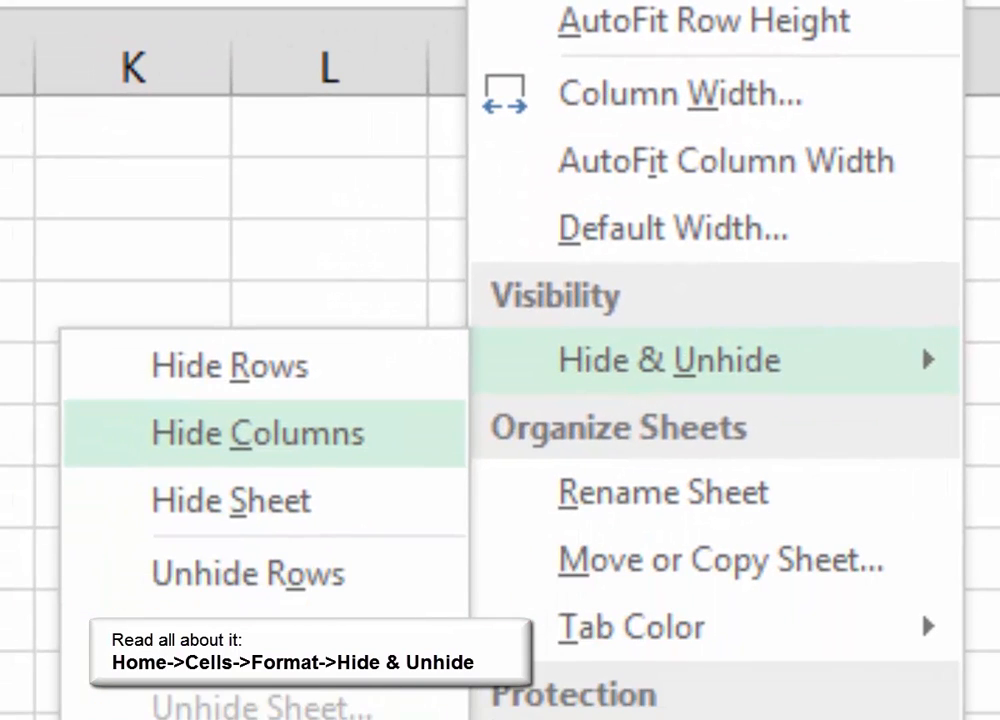
{"action": "left_click", "coordinate": [257, 433]}
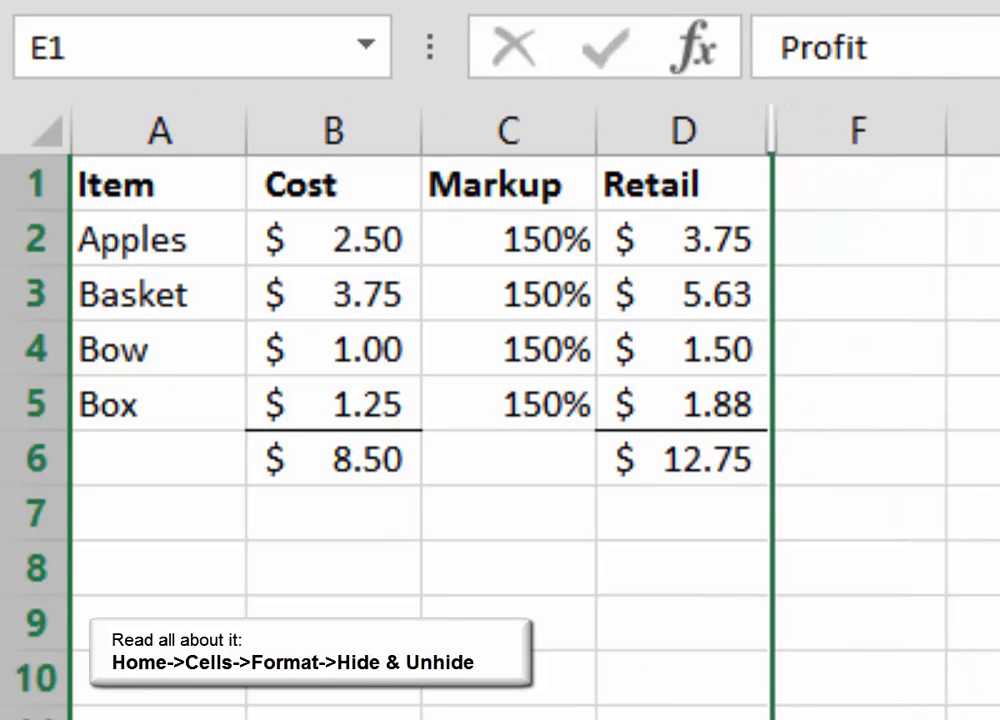
- Hide the Cost and Markup columns, B and C, together
{"action": "left_click_drag", "start_coordinate": [333, 130], "coordinate": [565, 130]}
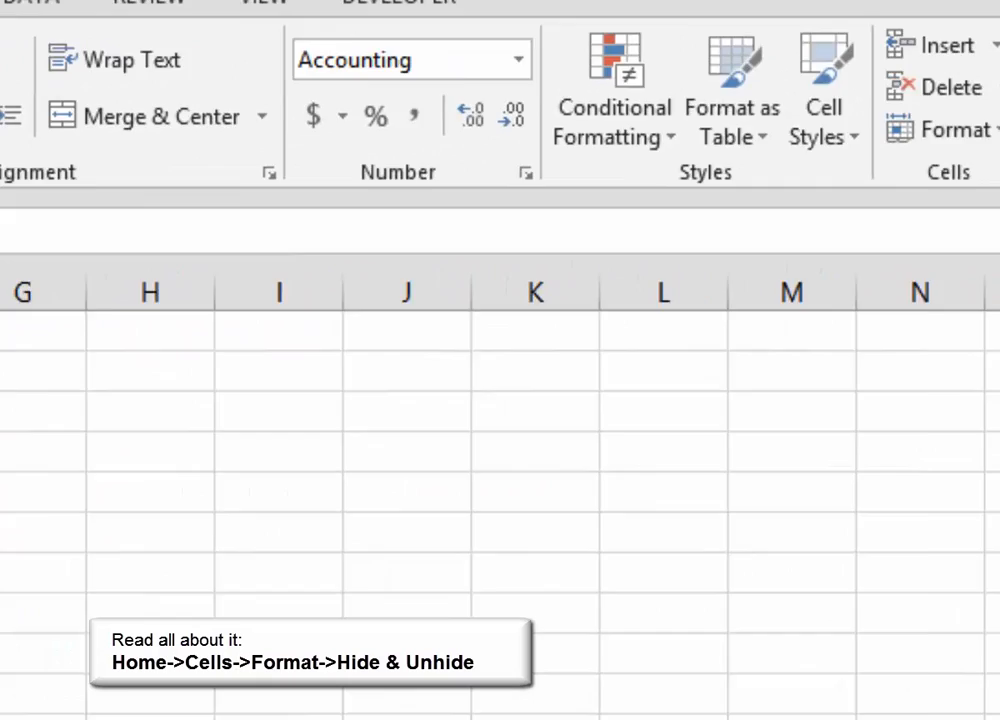
{"action": "left_click", "coordinate": [614, 185]}
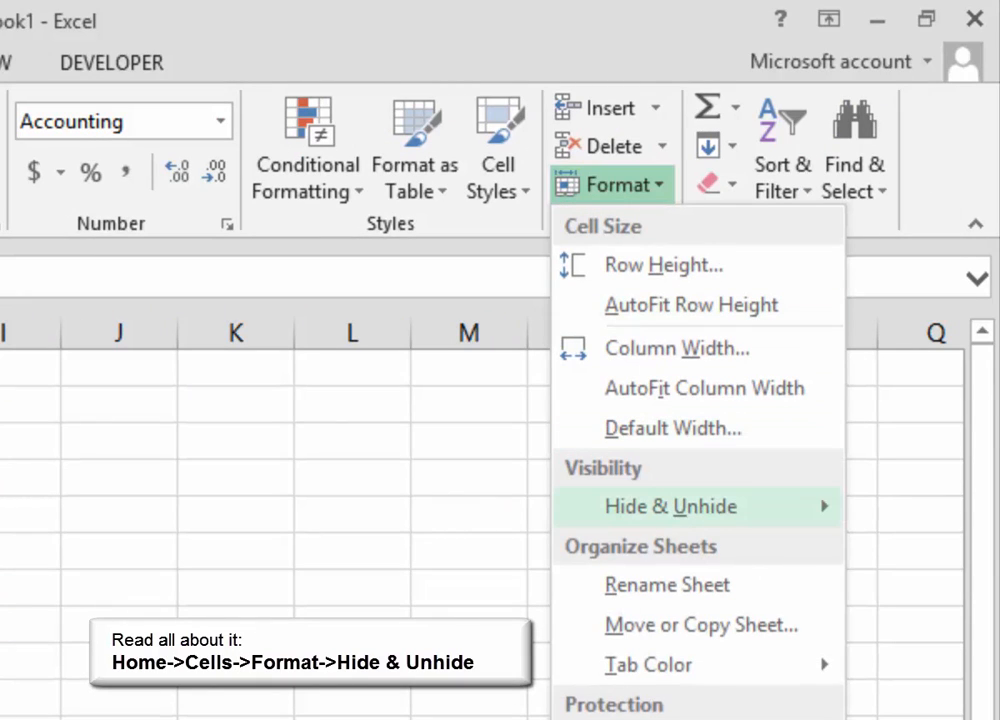
{"action": "mouse_move", "coordinate": [700, 506]}
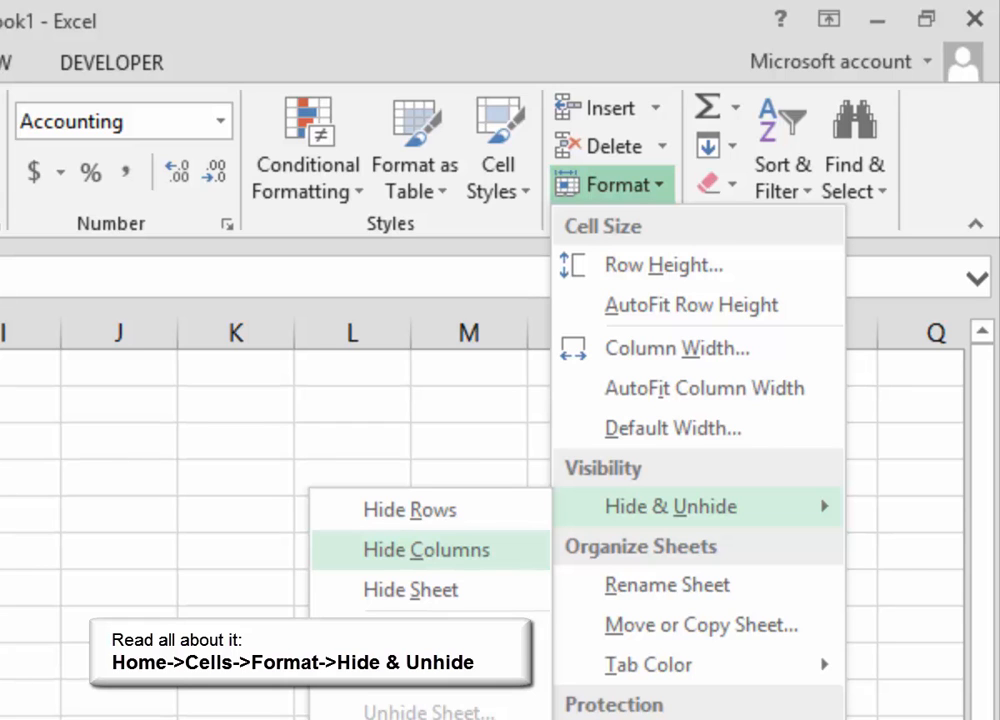
{"action": "left_click", "coordinate": [426, 549]}
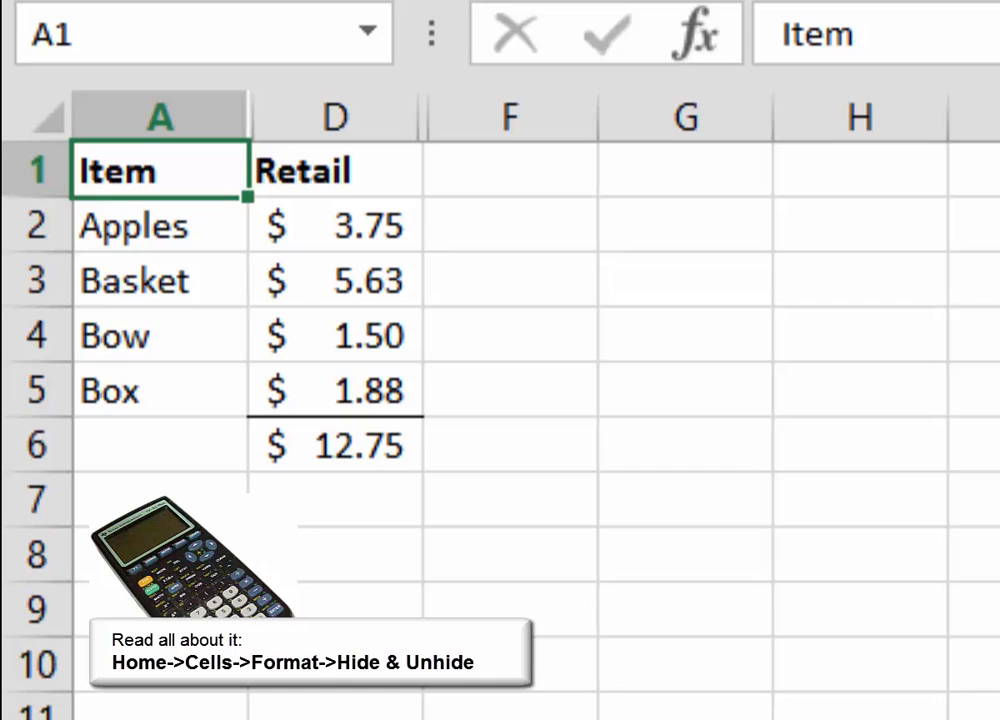
- Unhide all hidden columns between A and F and reselect cell A1
{"action": "left_click_drag", "start_coordinate": [160, 117], "coordinate": [511, 117]}
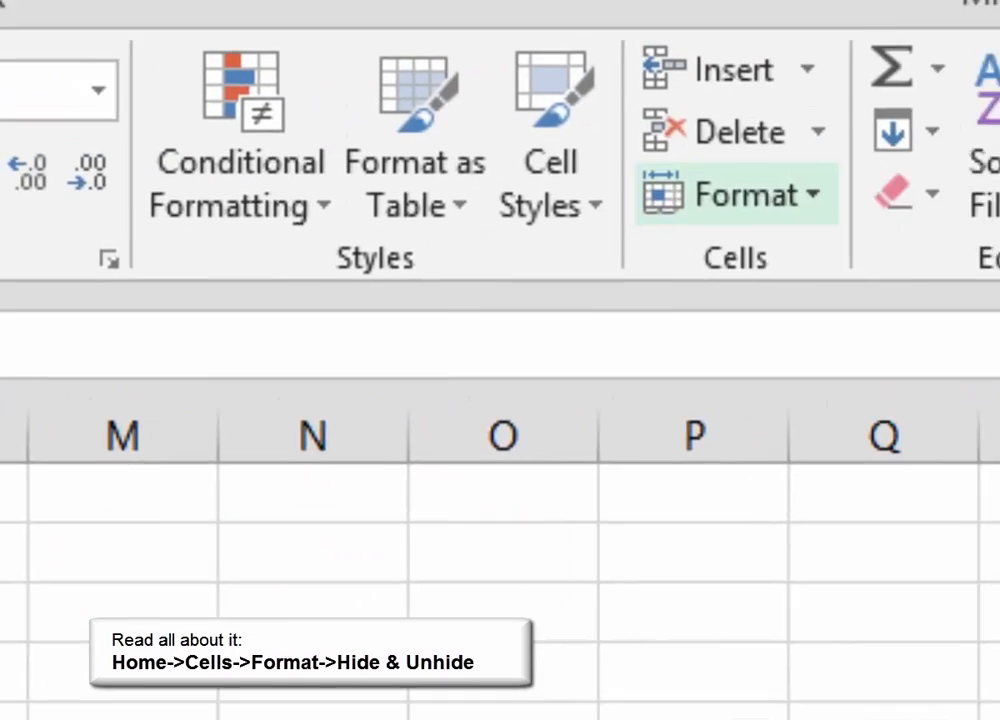
{"action": "left_click", "coordinate": [748, 195]}
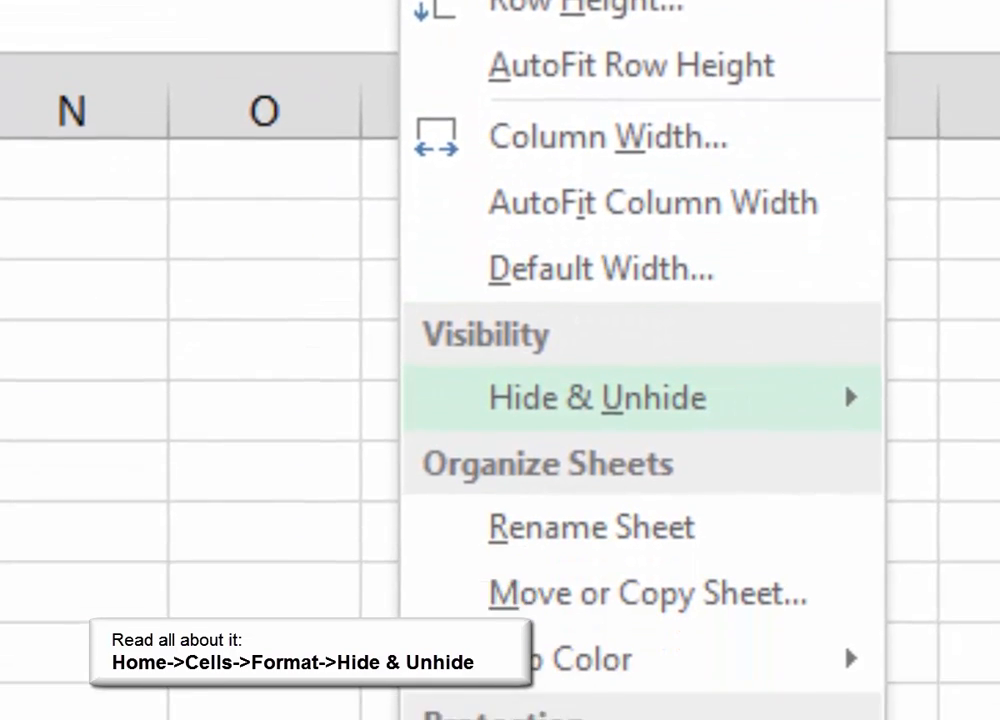
{"action": "mouse_move", "coordinate": [597, 397]}
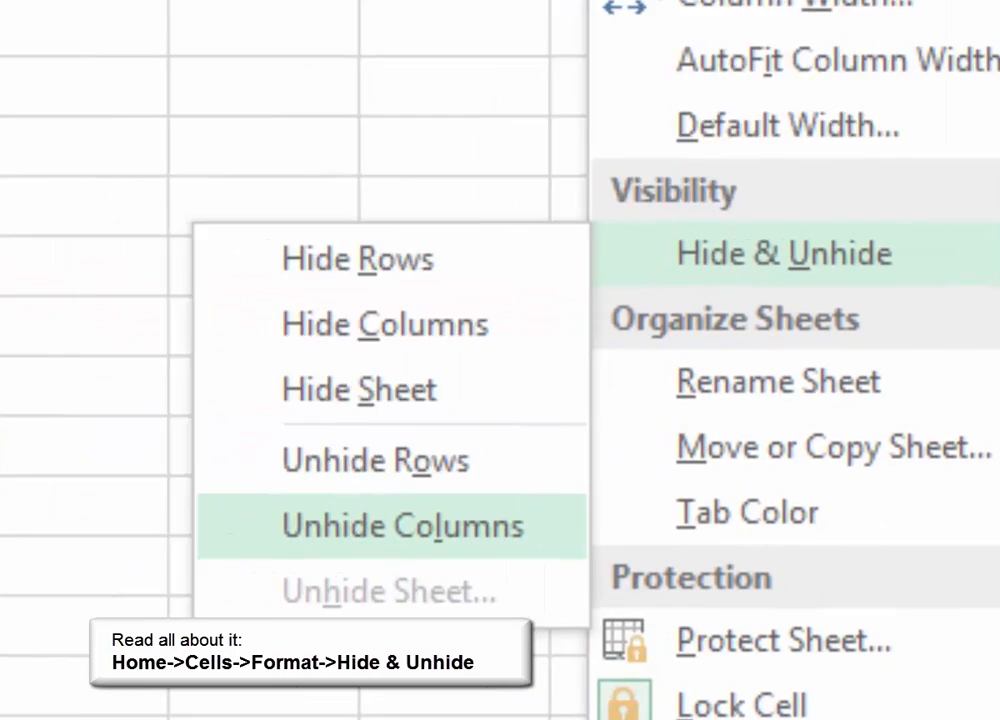
{"action": "left_click", "coordinate": [215, 512]}
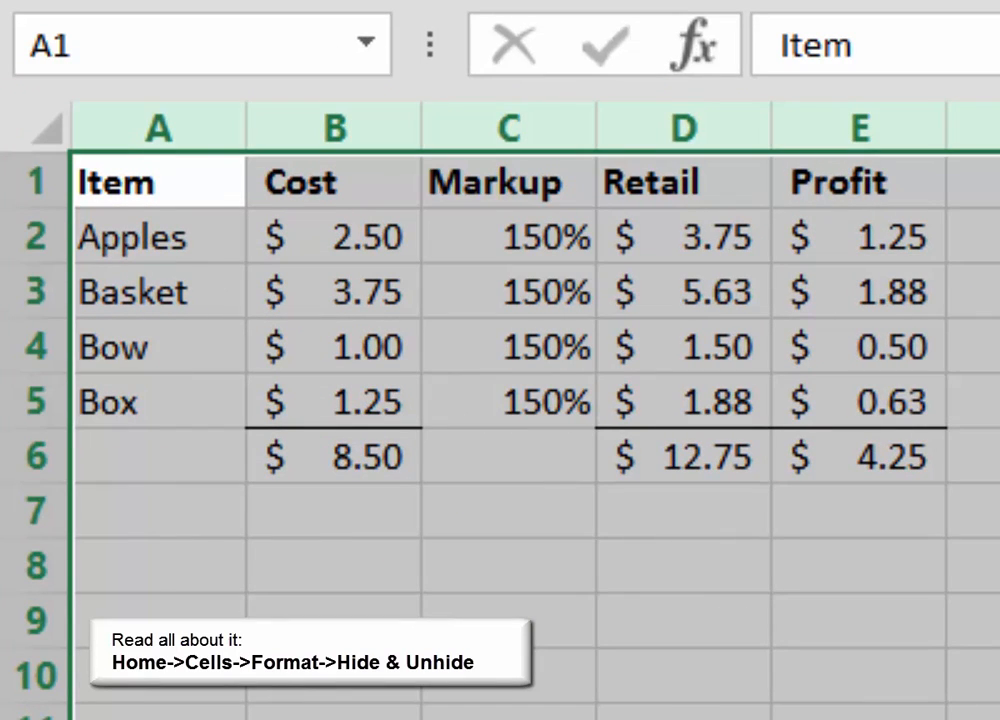
{"action": "left_click", "coordinate": [158, 181]}
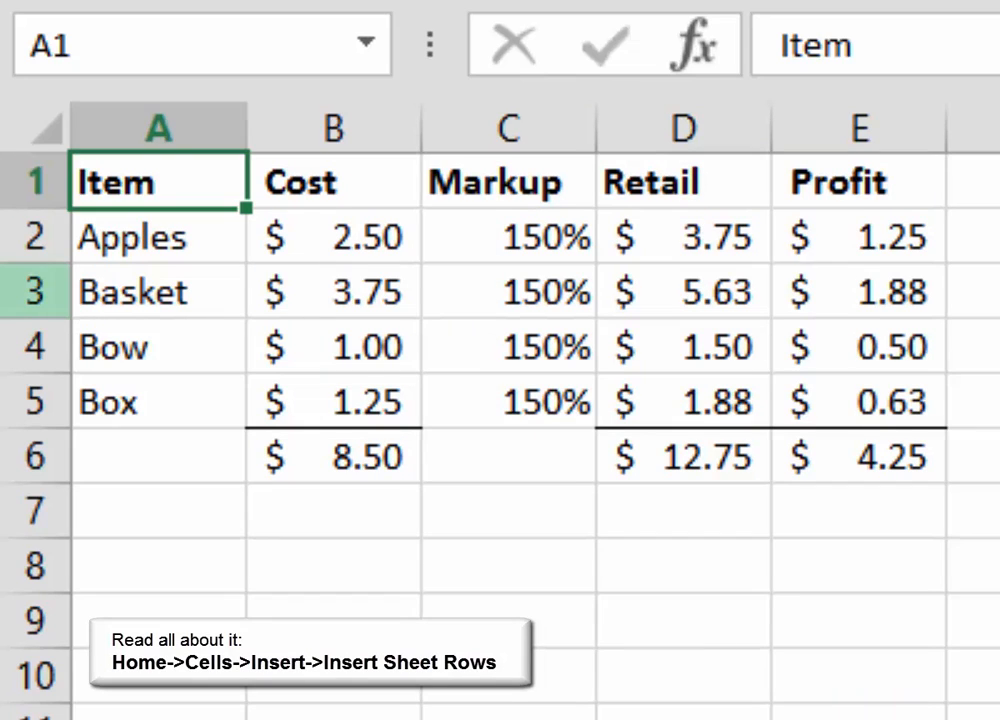
- Insert a new sheet row above Basket at row 3, using the Format Same As Above option
{"action": "left_click", "coordinate": [35, 291]}
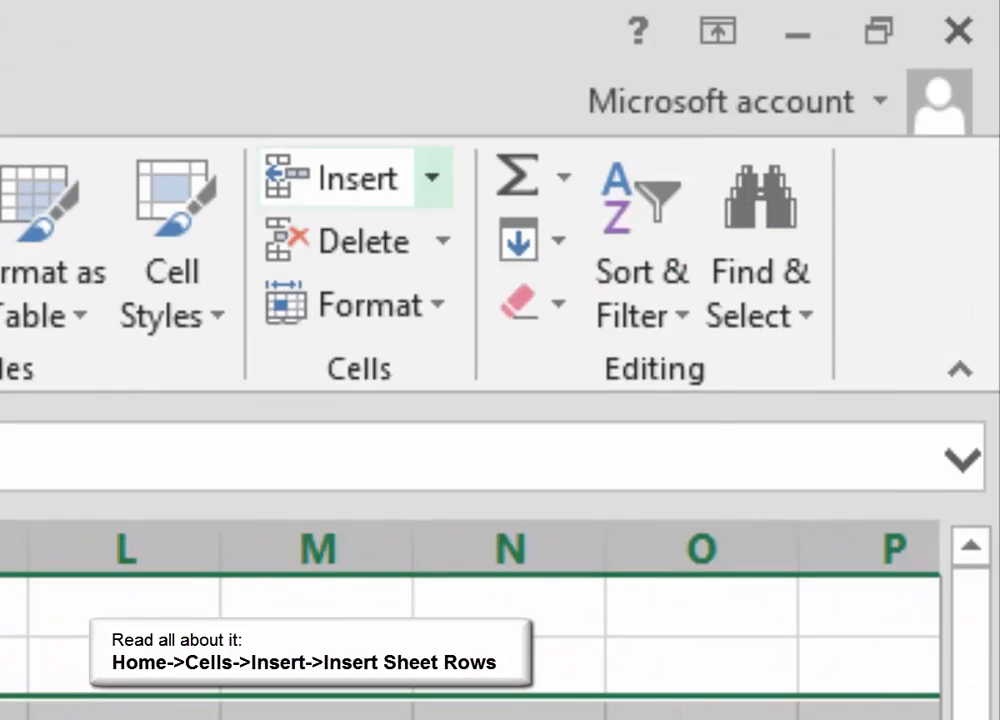
{"action": "left_click", "coordinate": [432, 178]}
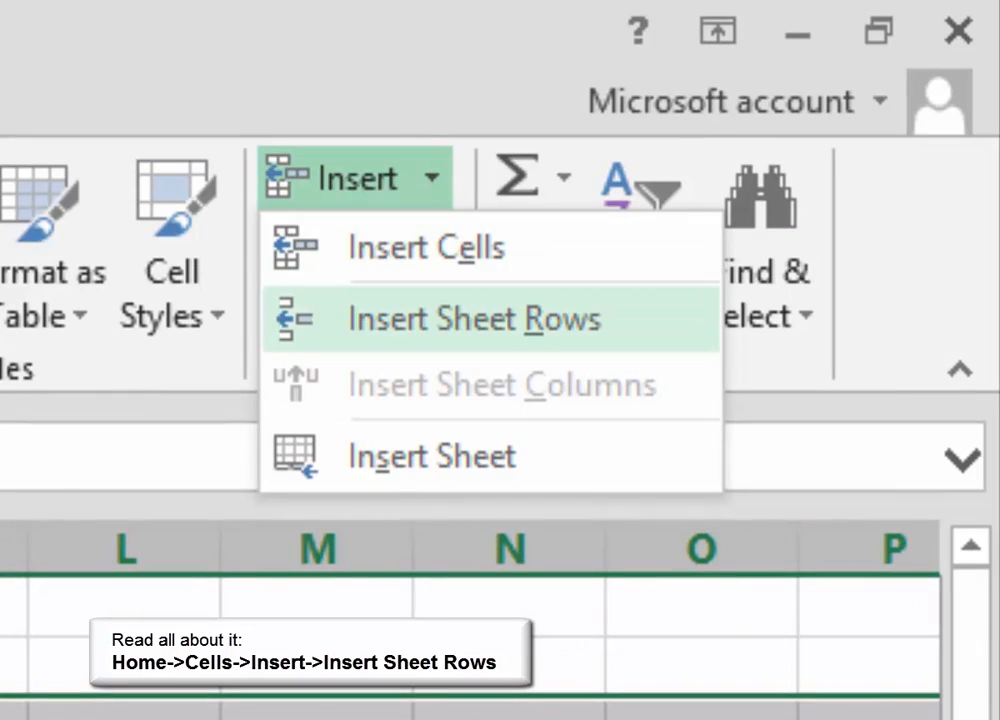
{"action": "left_click", "coordinate": [475, 319]}
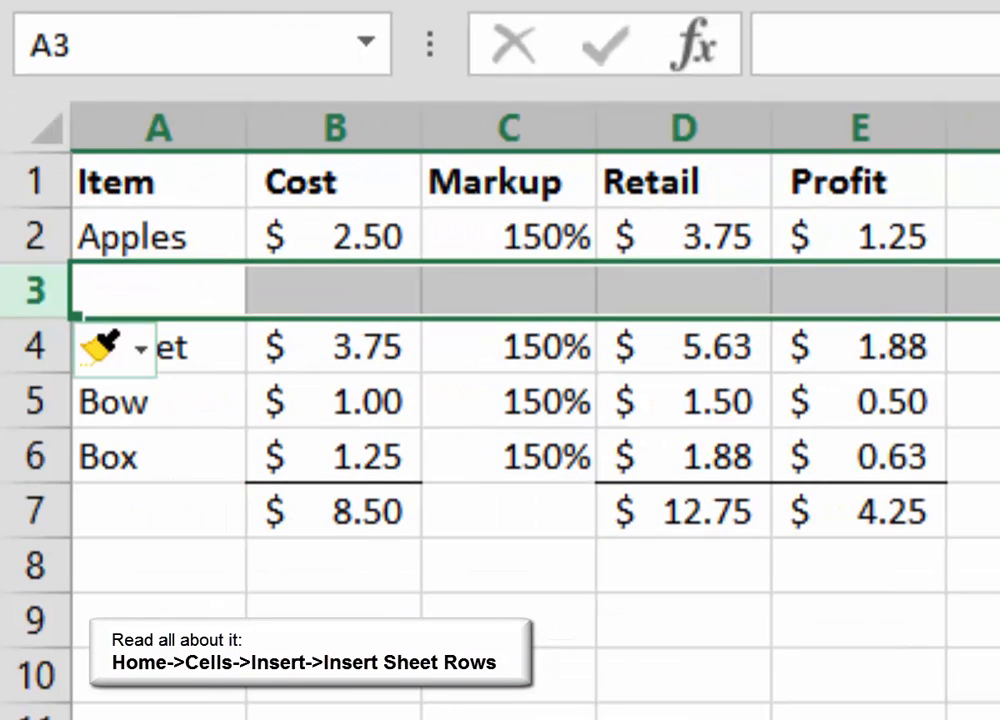
{"action": "left_click", "coordinate": [112, 347]}
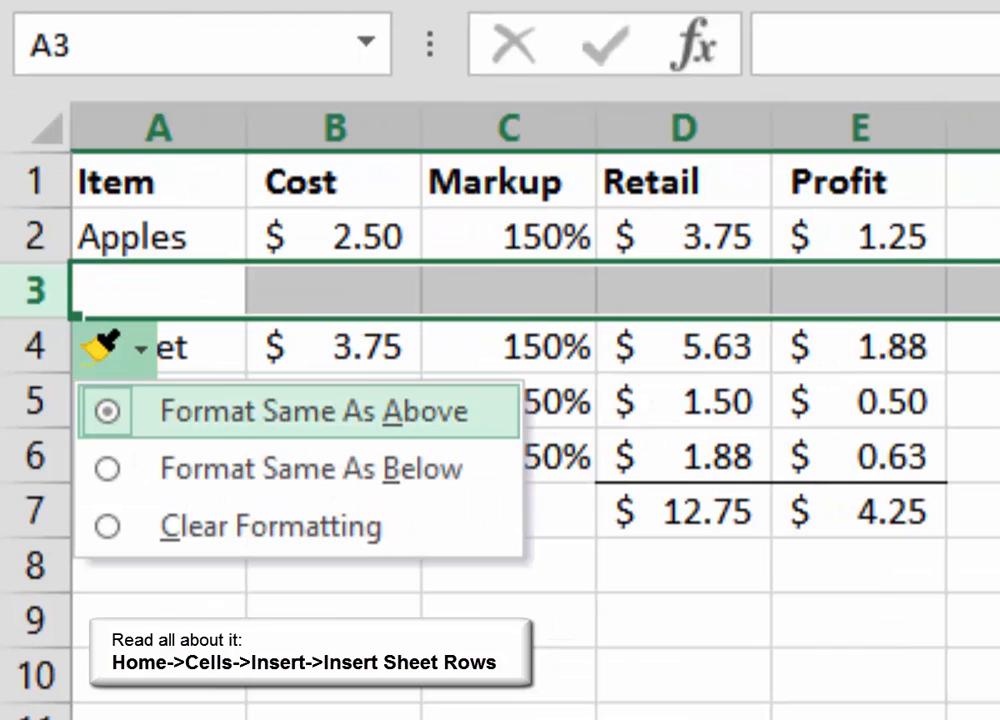
{"action": "left_click", "coordinate": [313, 411]}
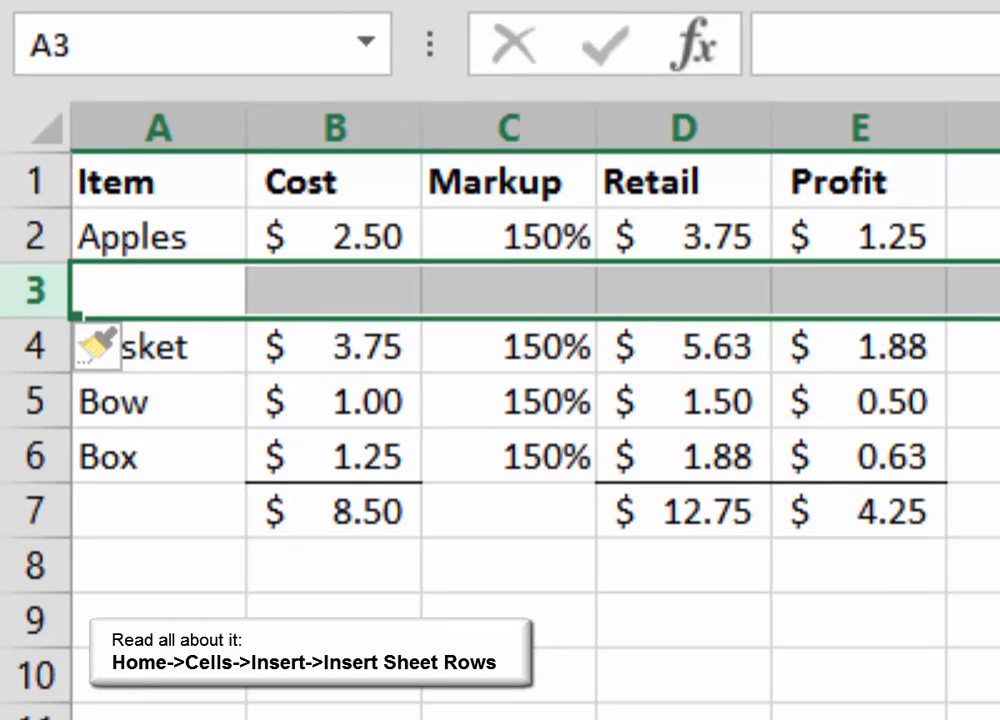
- Fill the new row 3 with the item Gift Card, a cost of 10 and a markup of 150%
{"action": "left_click", "coordinate": [158, 290]}
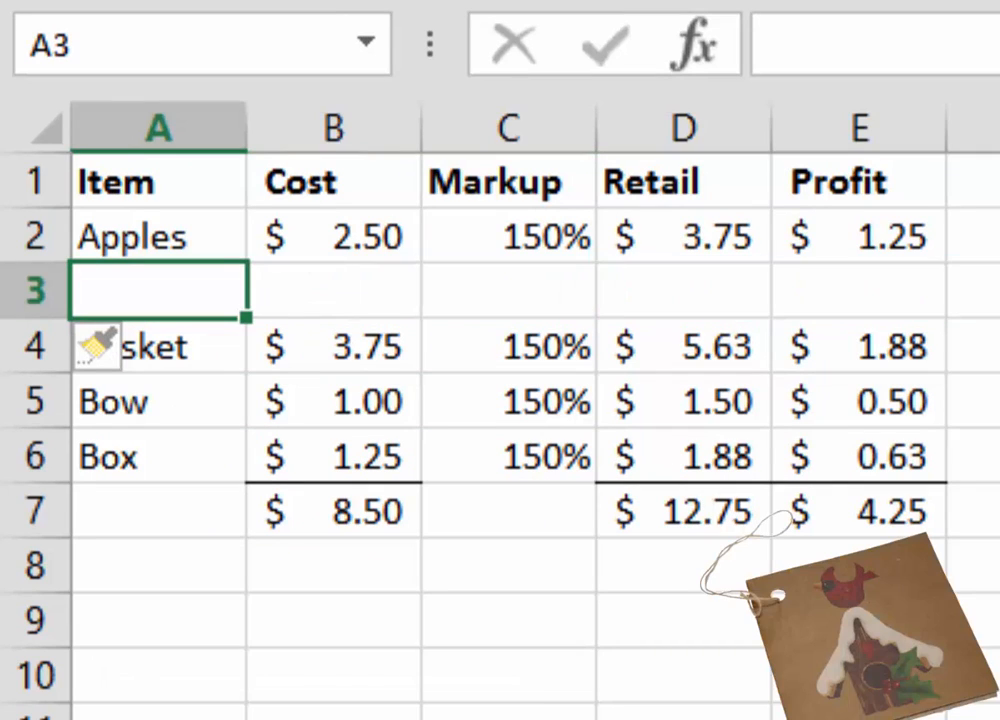
{"action": "type", "text": "Gi"}
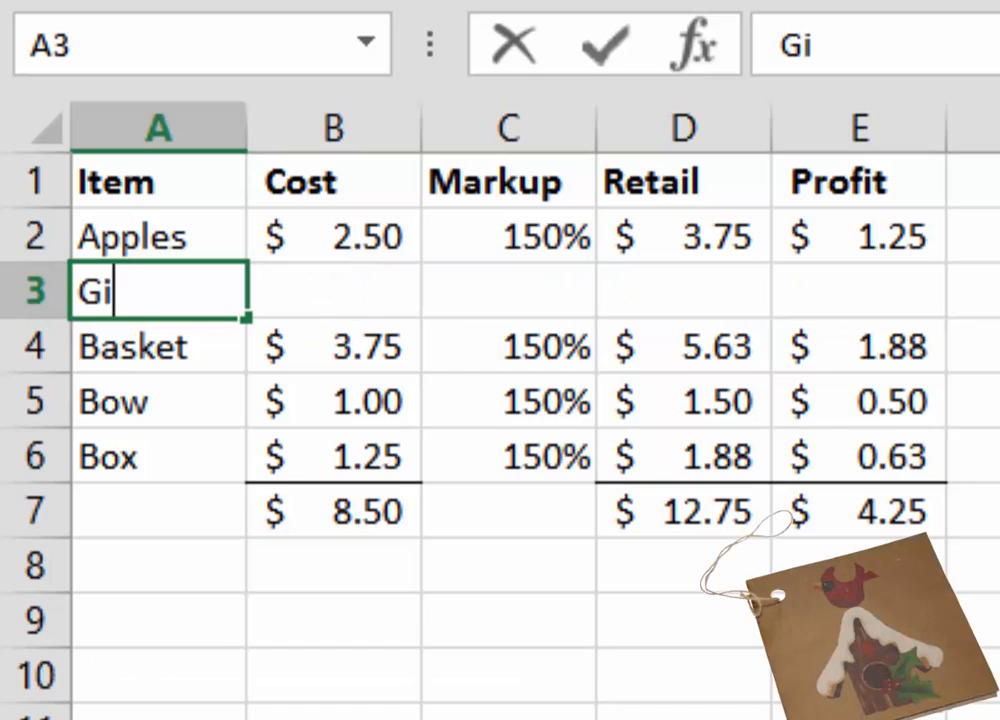
{"action": "type", "text": "ft Card"}
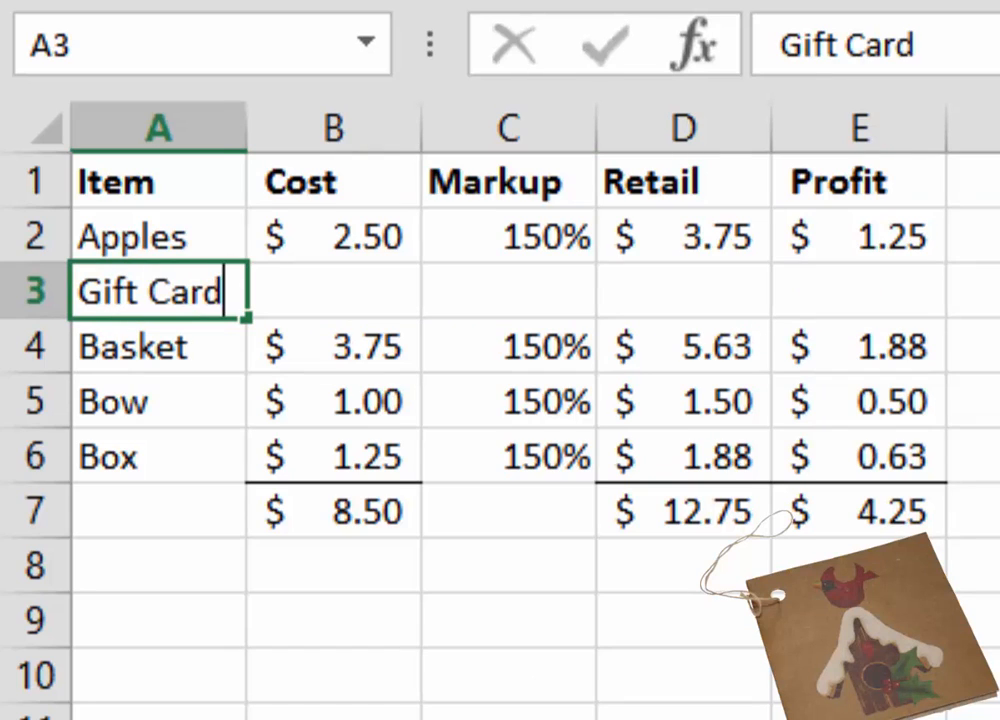
{"action": "key", "text": "Tab"}
{"action": "type", "text": "1"}
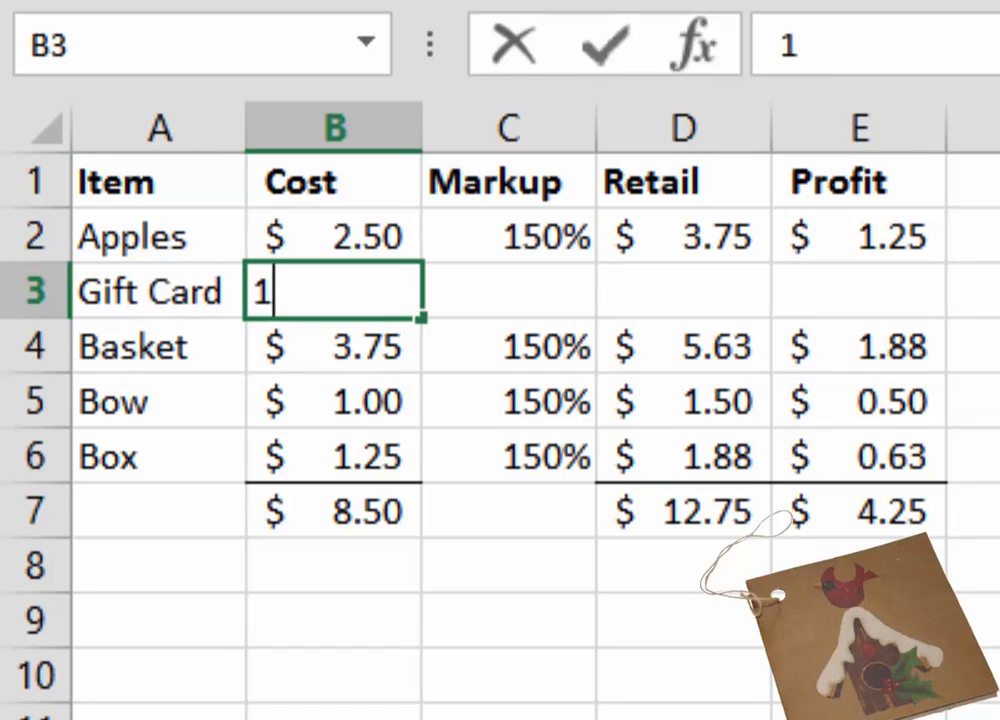
{"action": "type", "text": "0"}
{"action": "key", "text": "Tab"}
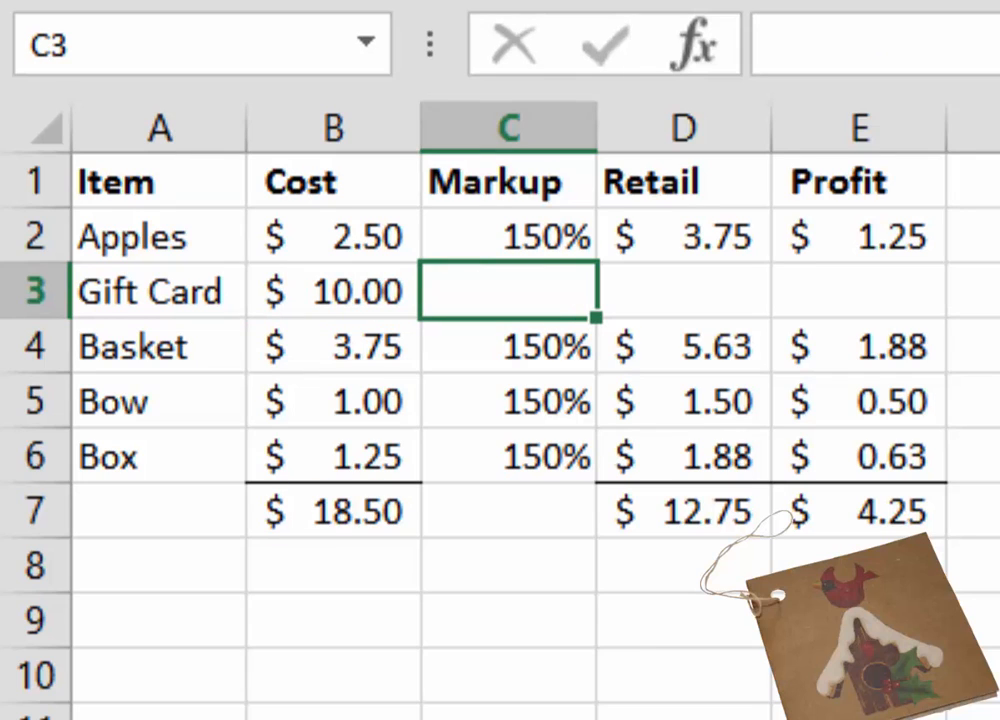
{"action": "type", "text": "150"}
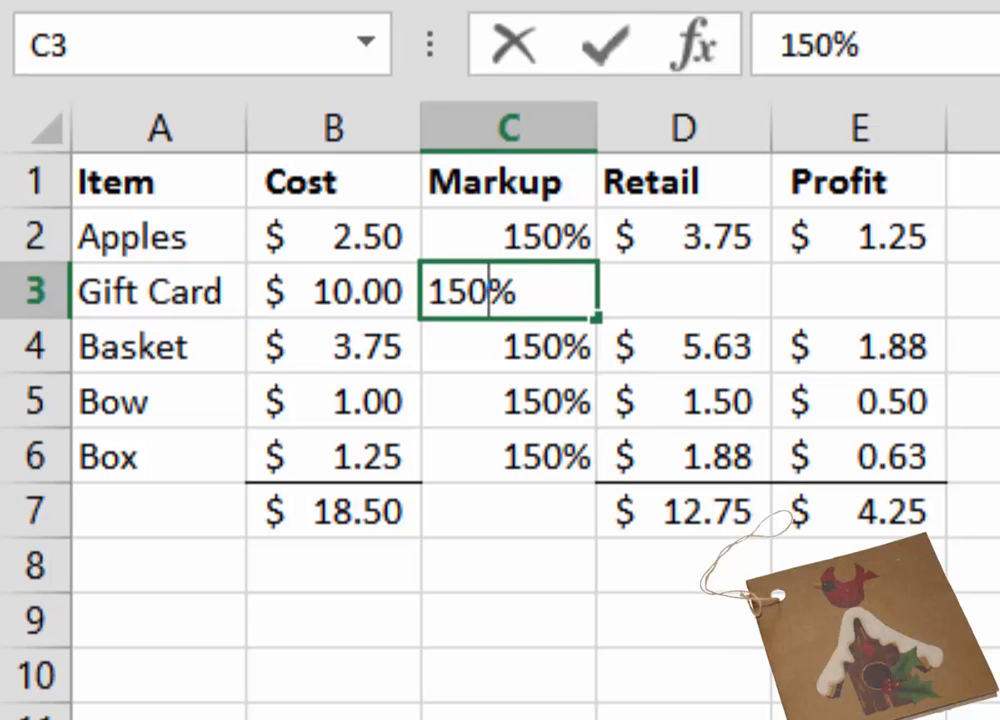
{"action": "key", "text": "Tab"}
- Calculate the Gift Card's retail price in D3 by multiplying its cost by its markup, =B3*C3
{"action": "type", "text": "="}
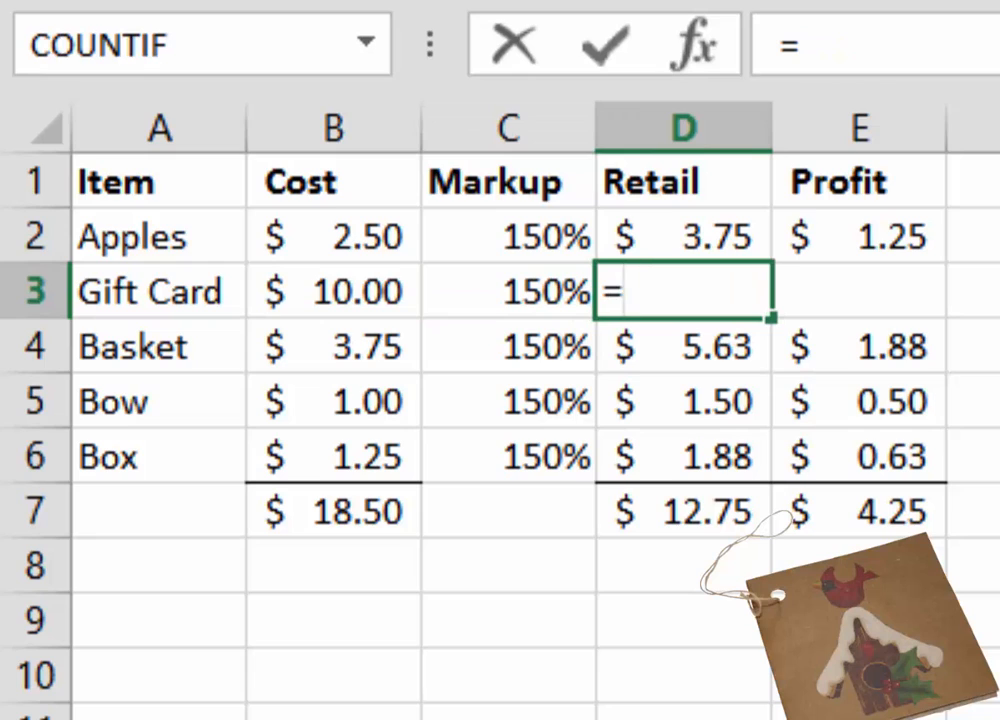
{"action": "left_click", "coordinate": [334, 291]}
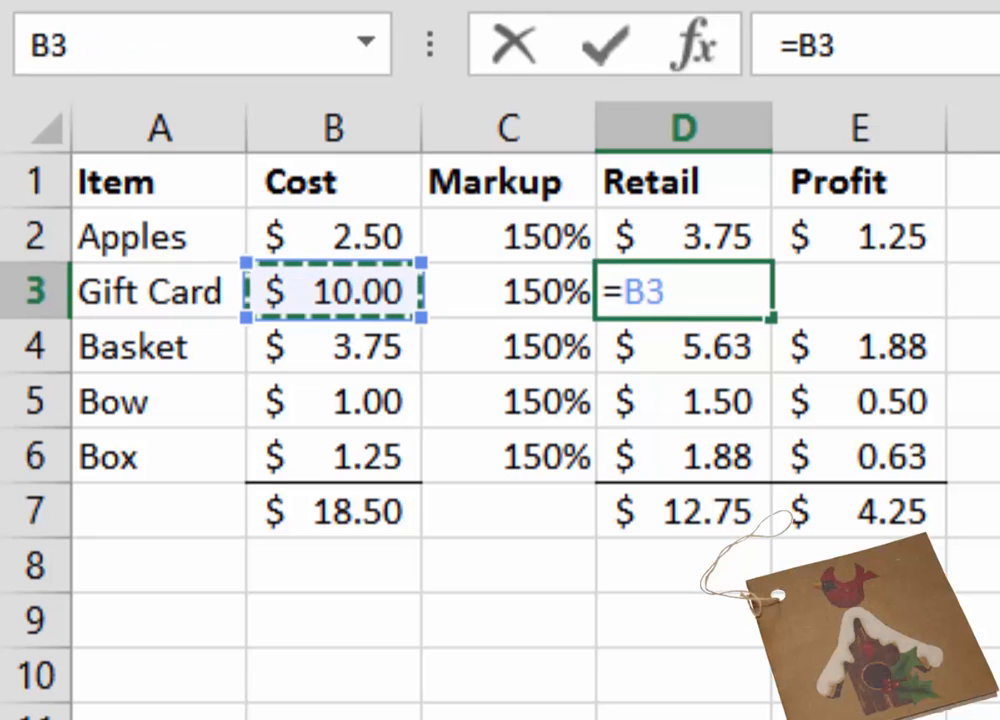
{"action": "type", "text": "*"}
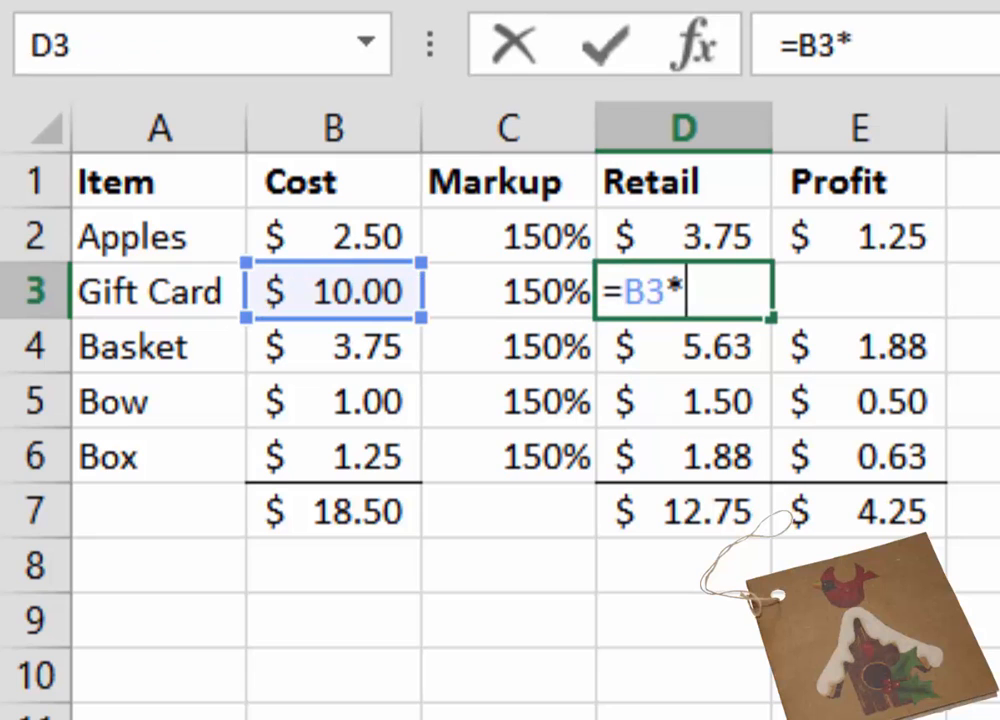
{"action": "key", "text": "Left"}
{"action": "key", "text": "ctrl+Return"}
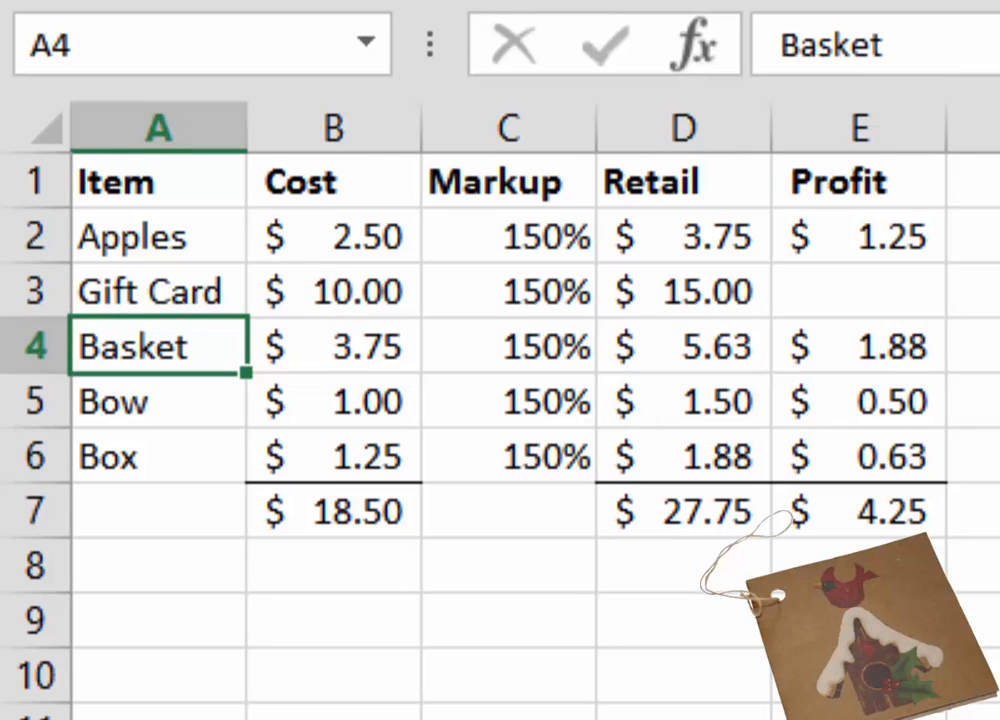
- Calculate the Gift Card's profit in E3 with the formula =D3-B3, and return to cell A1
{"action": "left_click", "coordinate": [858, 291]}
{"action": "type", "text": "="}
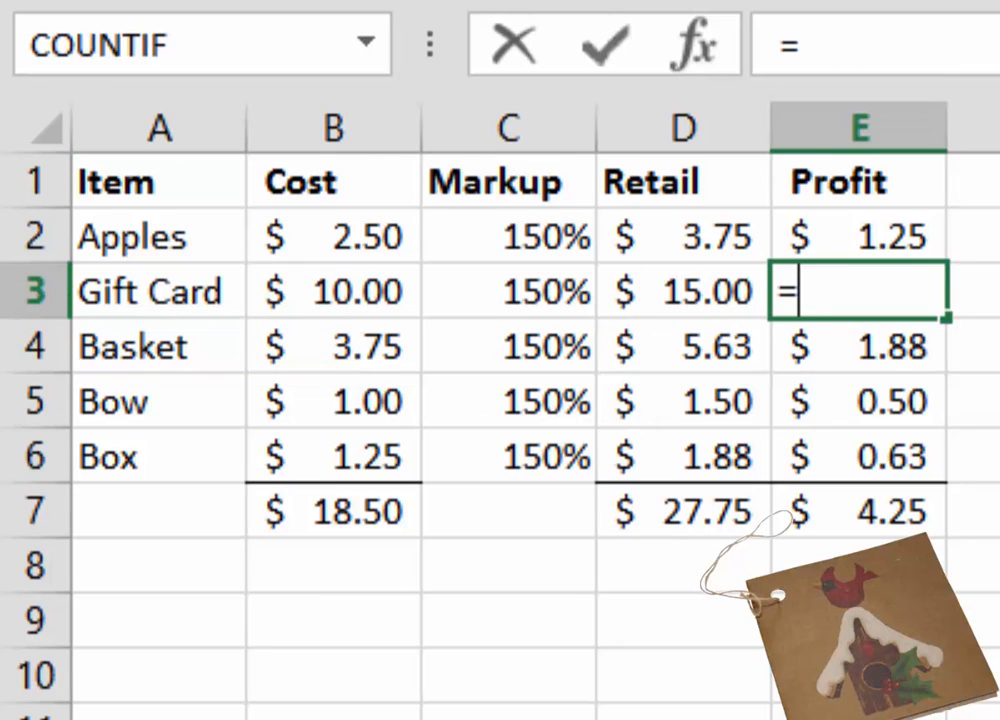
{"action": "left_click", "coordinate": [683, 291]}
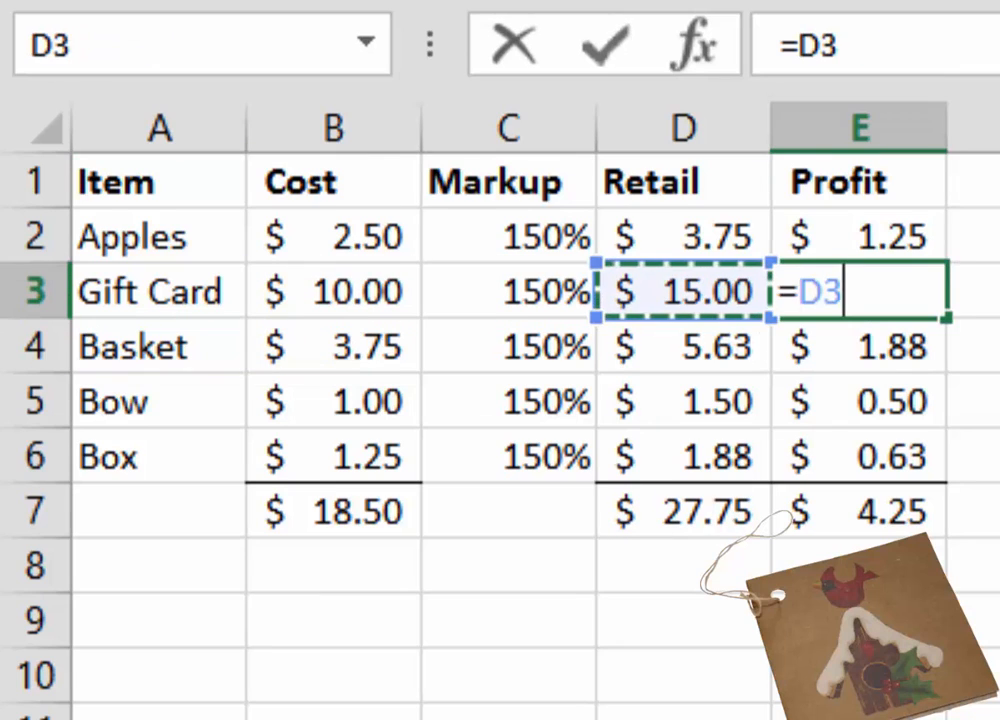
{"action": "type", "text": "-"}
{"action": "left_click", "coordinate": [334, 291]}
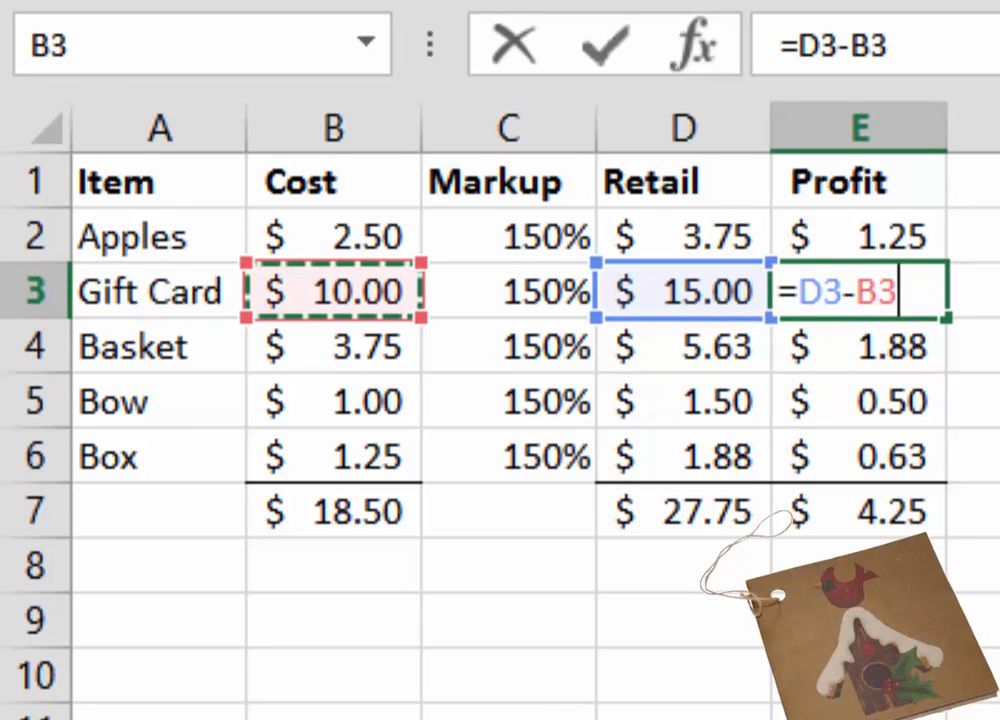
{"action": "key", "text": "Return"}
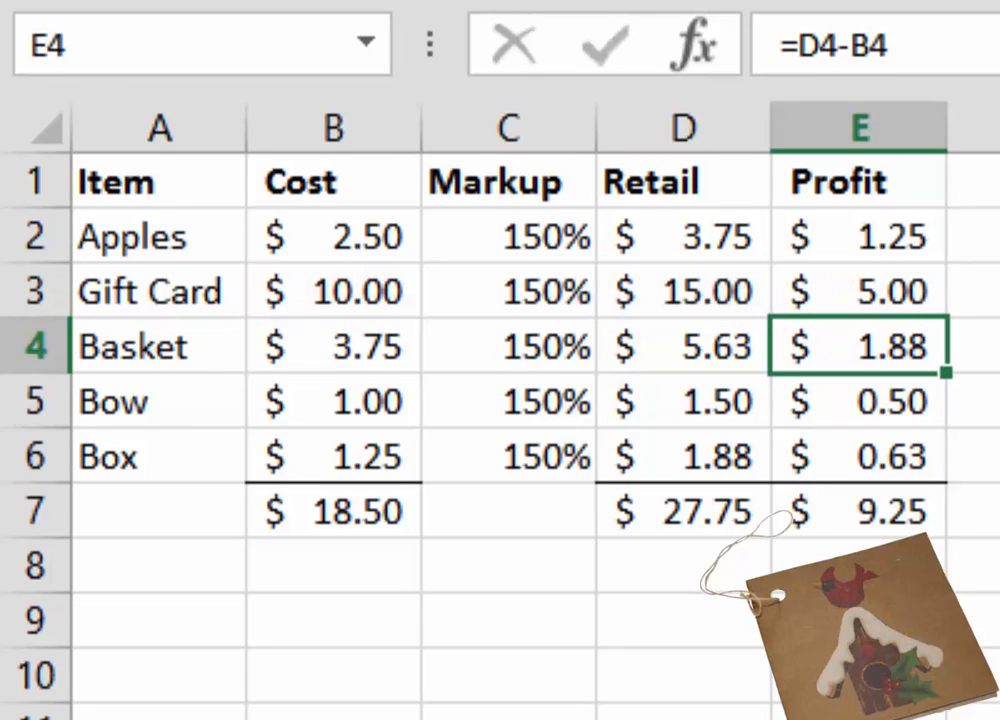
{"action": "key", "text": "ctrl+Home"}
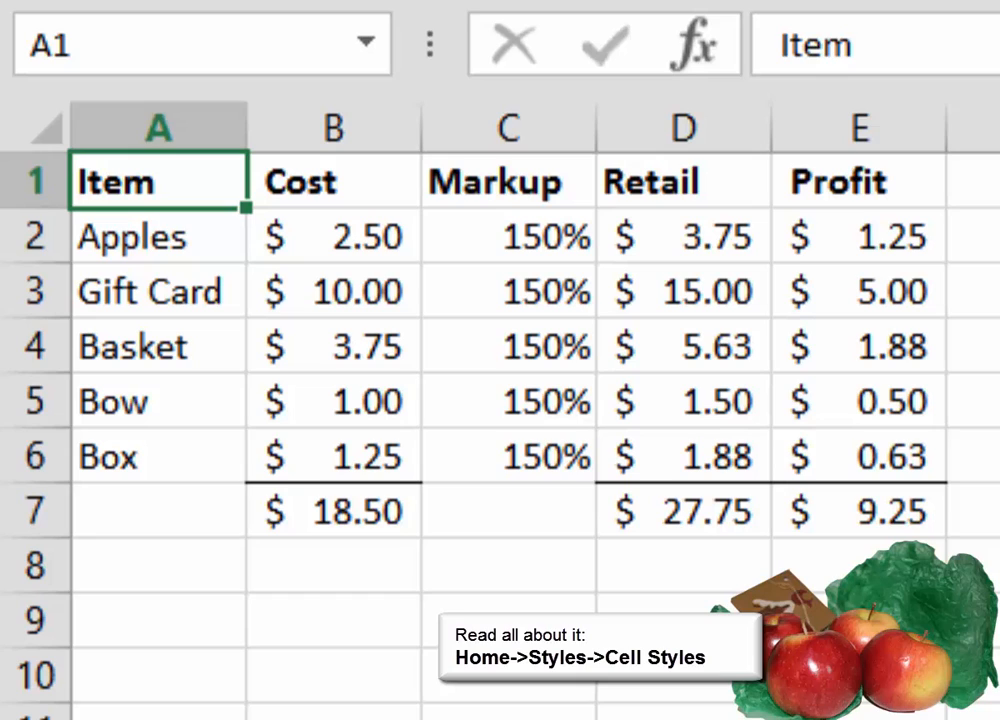
- Apply the Input cell style to the item costs in B2:B6
{"action": "left_click_drag", "start_coordinate": [333, 237], "coordinate": [333, 457]}
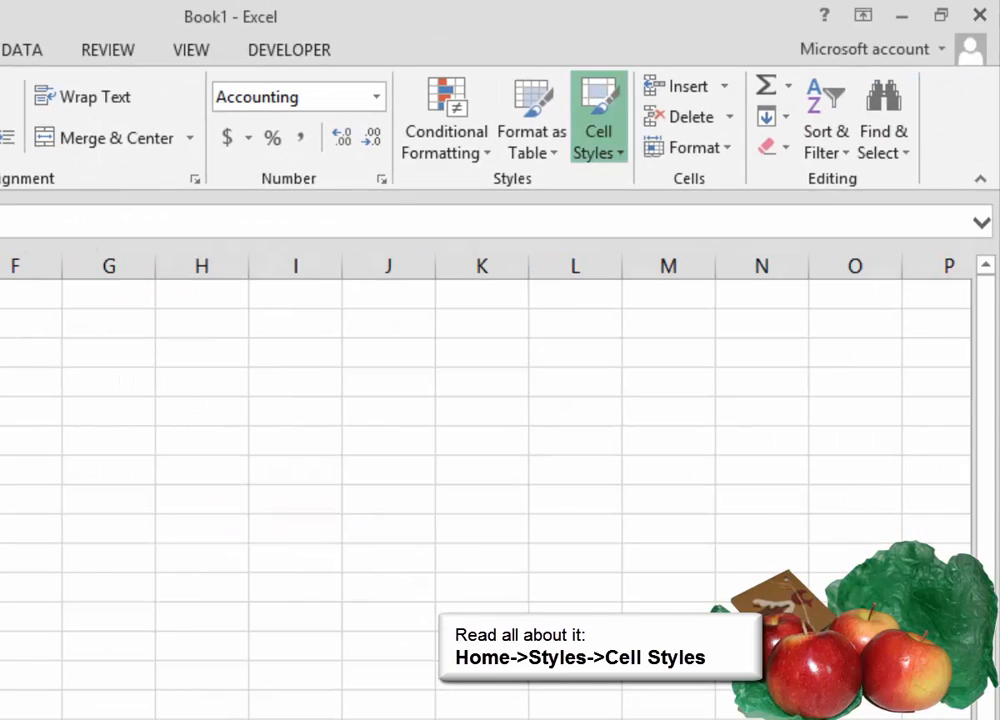
{"action": "left_click", "coordinate": [598, 141]}
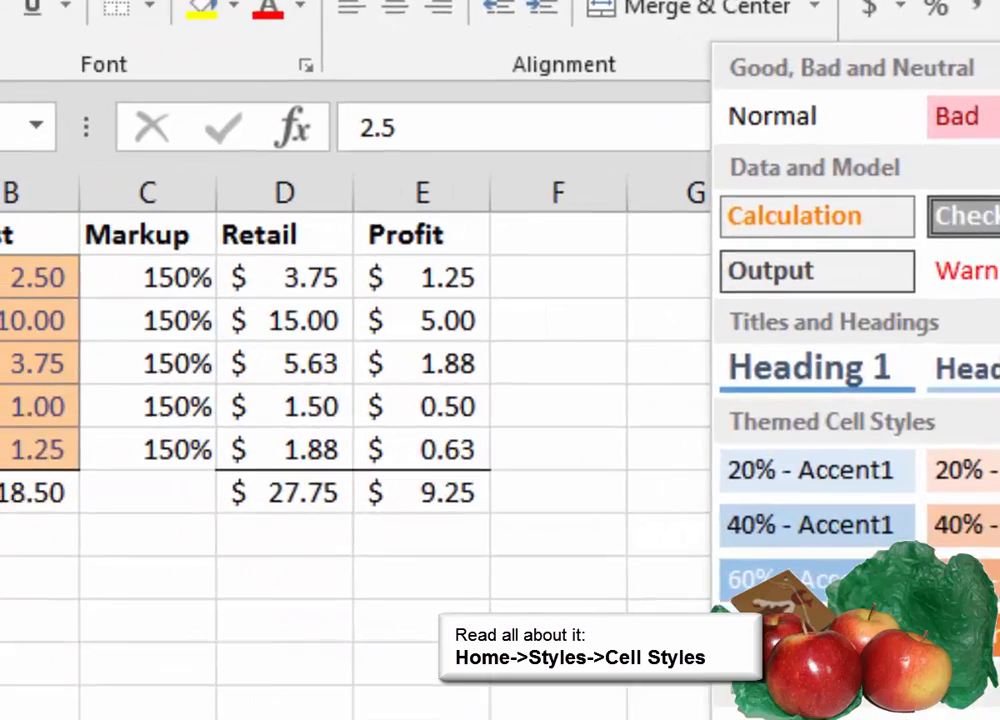
{"action": "left_click", "coordinate": [615, 282]}
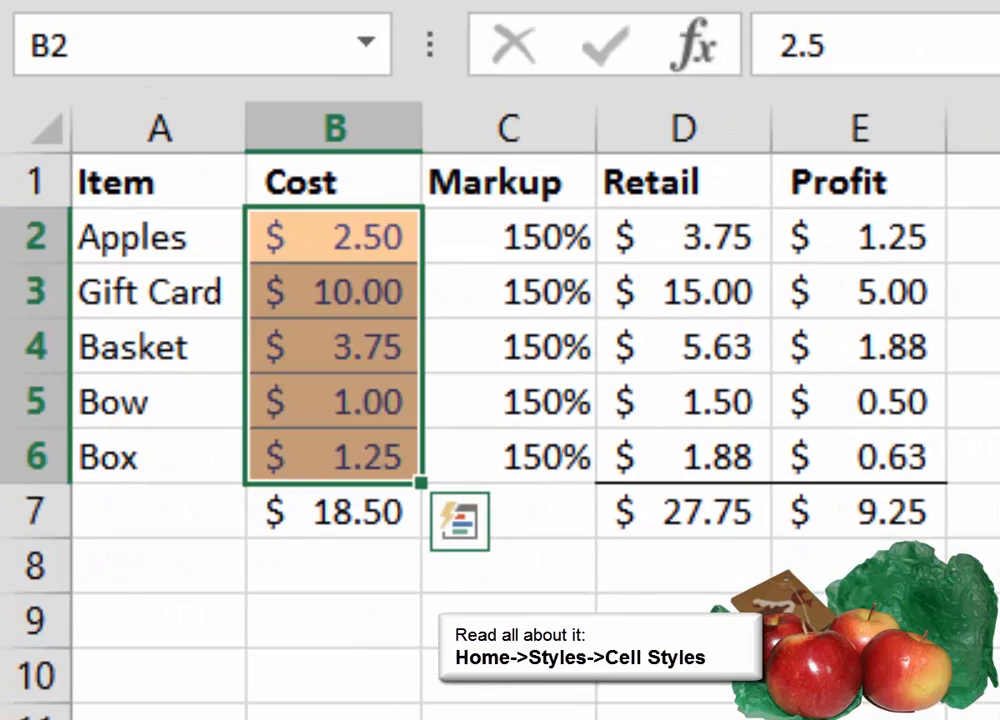
- Apply the Calculation cell style to the Cost total in B7 and reselect cell A1
{"action": "left_click", "coordinate": [333, 511]}
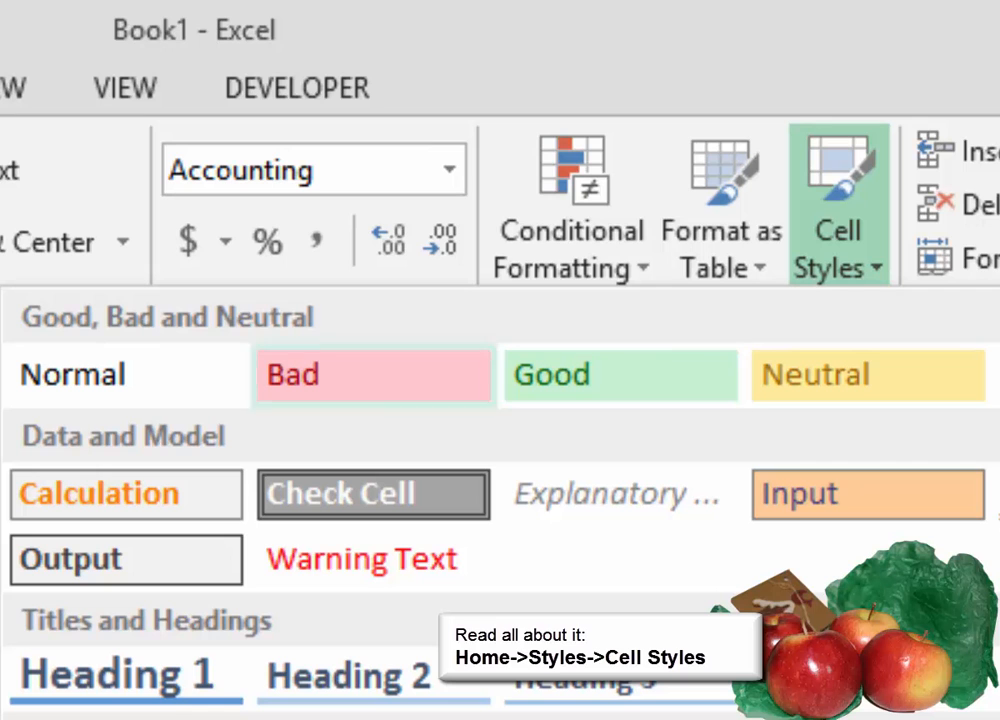
{"action": "left_click", "coordinate": [125, 493]}
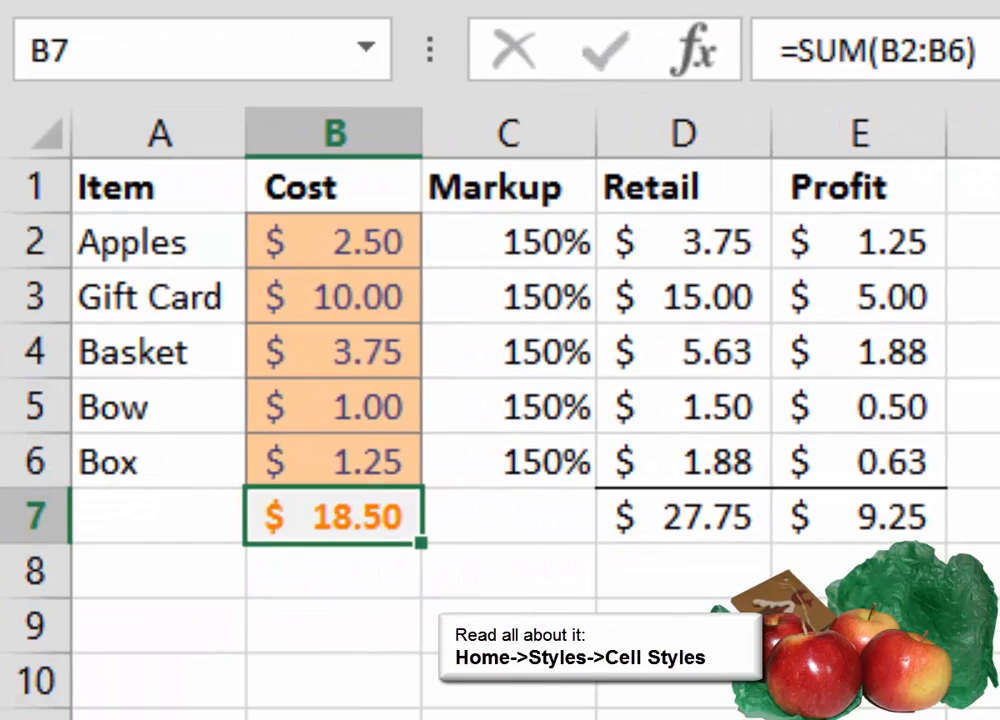
{"action": "left_click", "coordinate": [158, 186]}
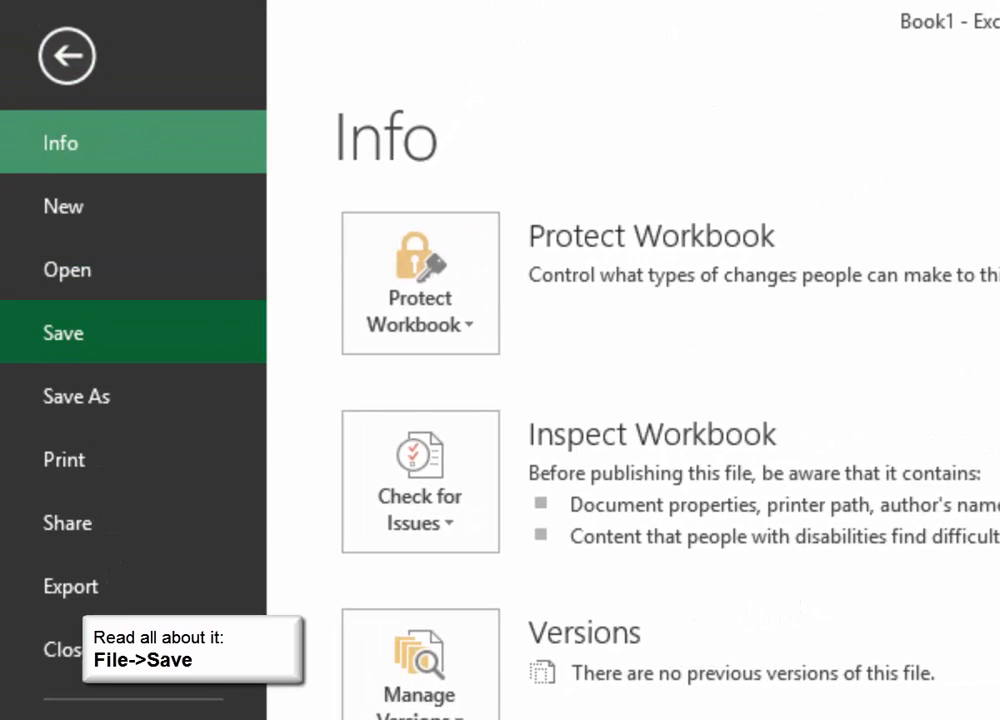
- Save the workbook in the computer's Documents folder as New Prices EAN in Excel Workbook (*.xlsx) format
{"action": "left_click", "coordinate": [76, 396]}
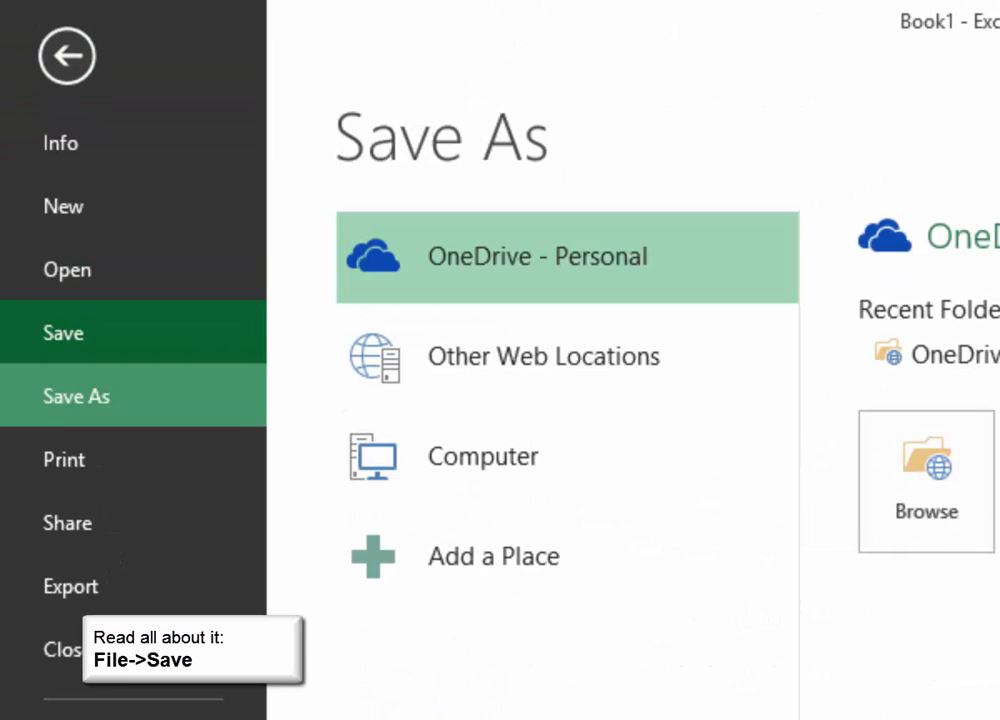
{"action": "left_click", "coordinate": [484, 457]}
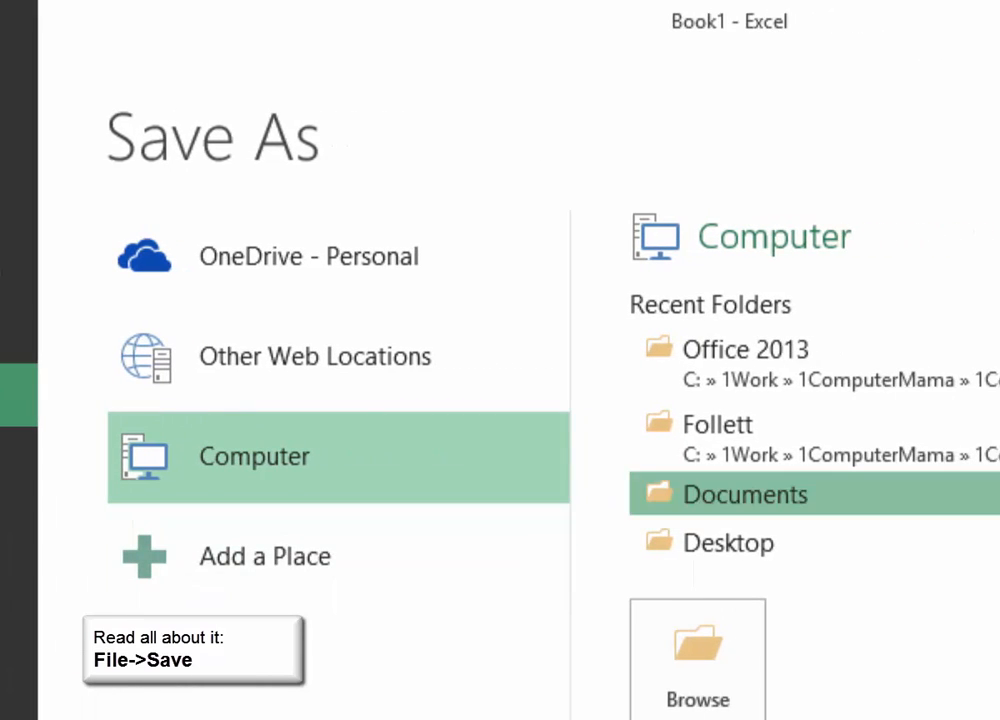
{"action": "left_click", "coordinate": [745, 494]}
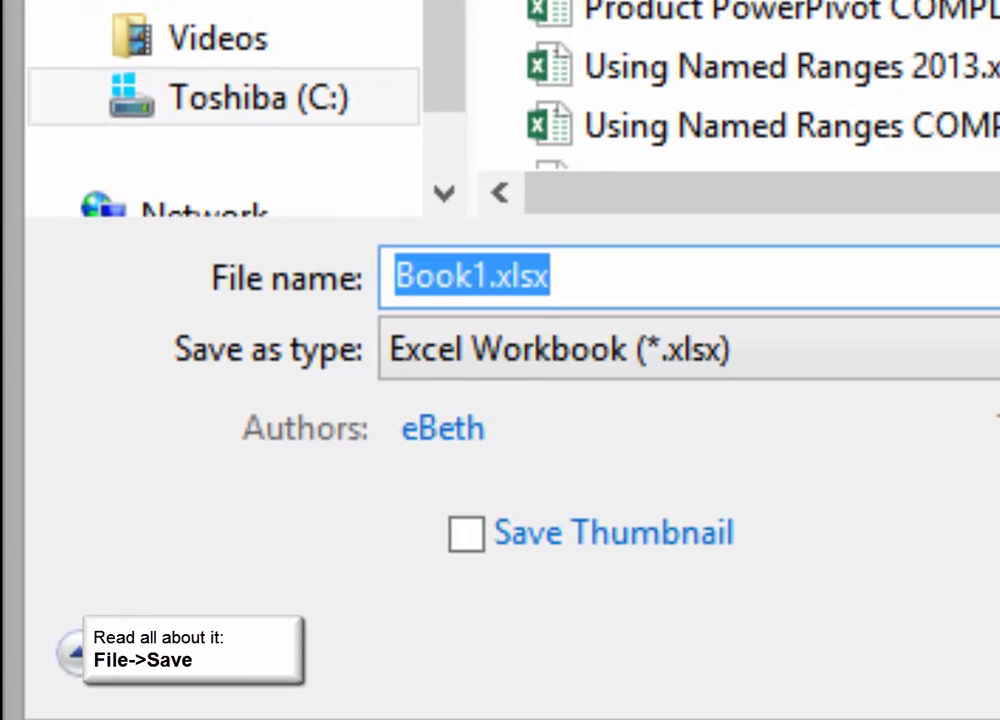
{"action": "type", "text": "New Prices"}
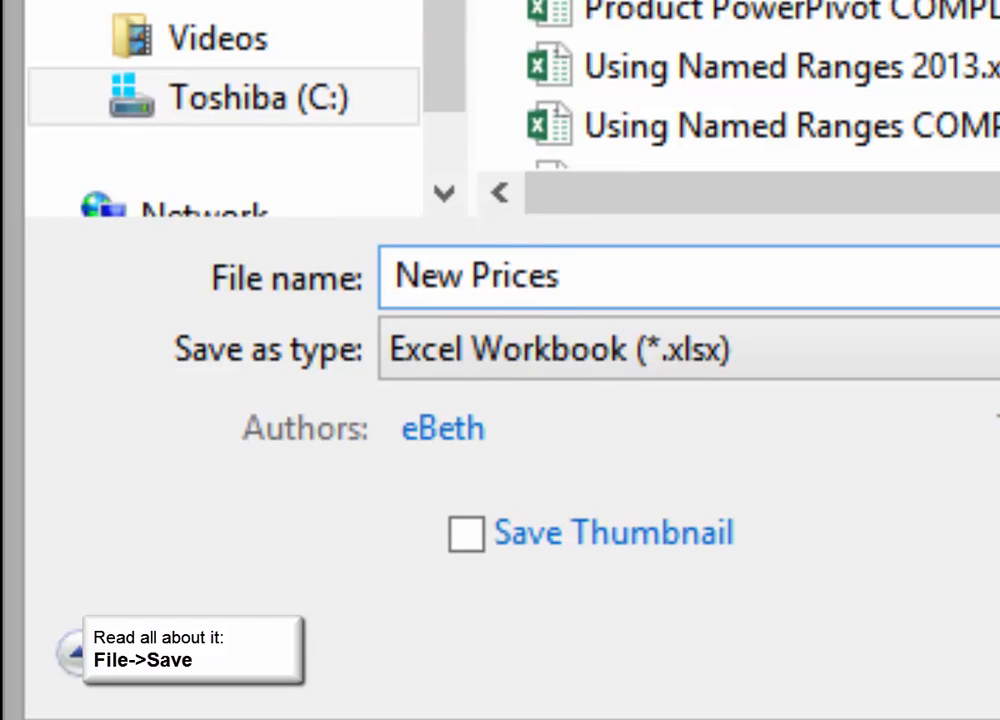
{"action": "type", "text": " EAN"}
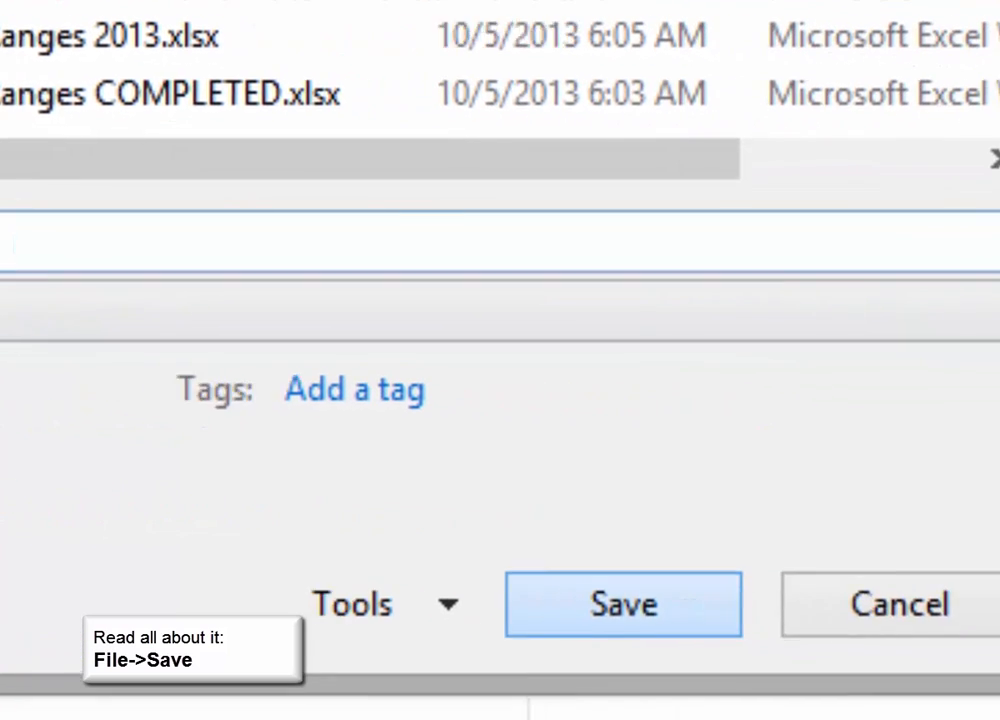
{"action": "key", "text": "Return"}
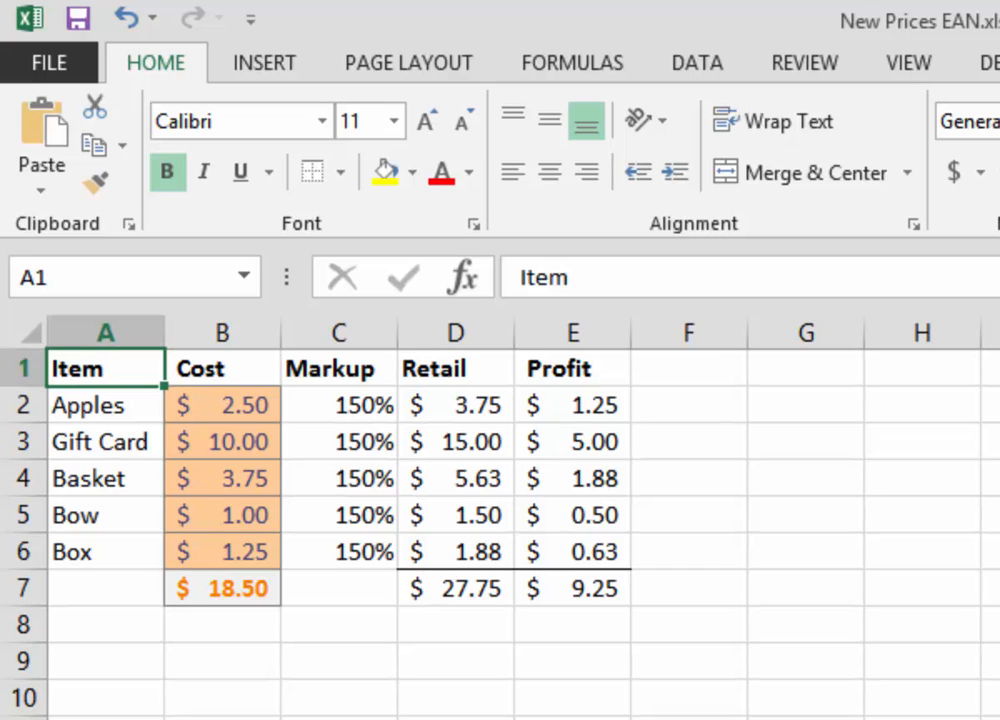
- Start saving a copy of the workbook in the Documents folder with the file type Excel 97-2003 Workbook (*.xls)
{"action": "key", "text": "alt+f"}
{"action": "key", "text": "Down"}
{"action": "key", "text": "Down"}
{"action": "key", "text": "Down"}
{"action": "key", "text": "Down"}
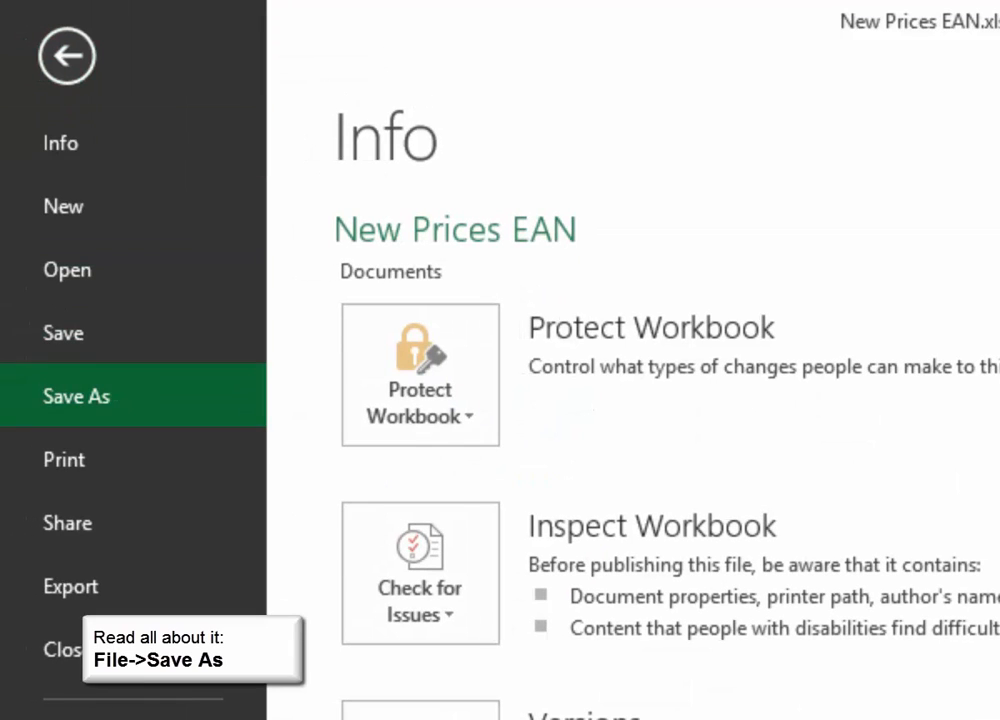
{"action": "key", "text": "Return"}
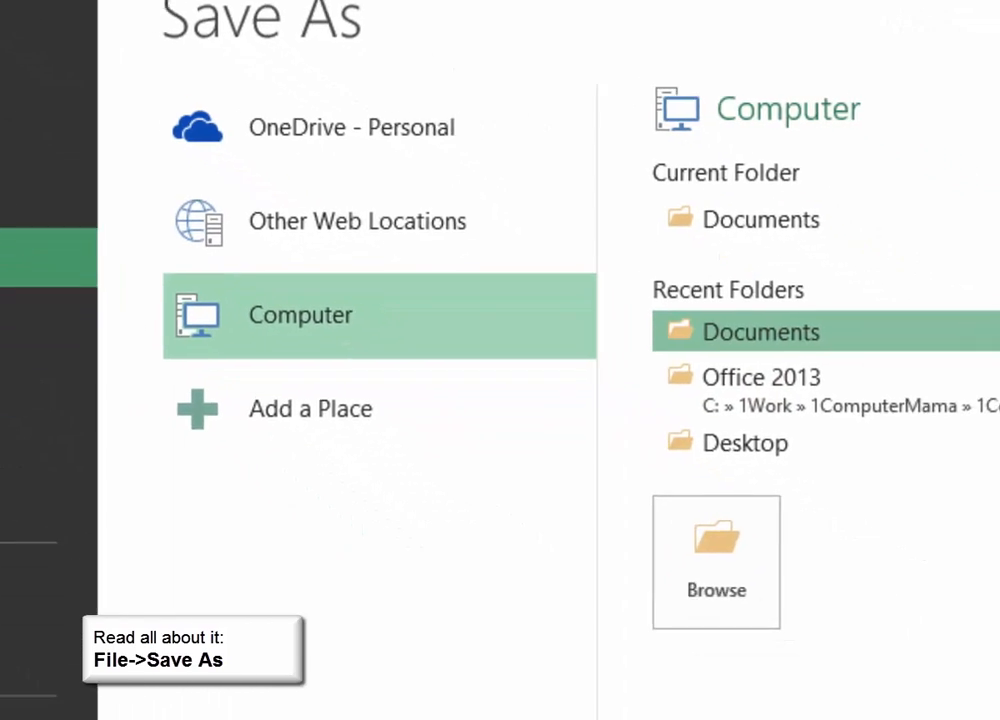
{"action": "key", "text": "Return"}
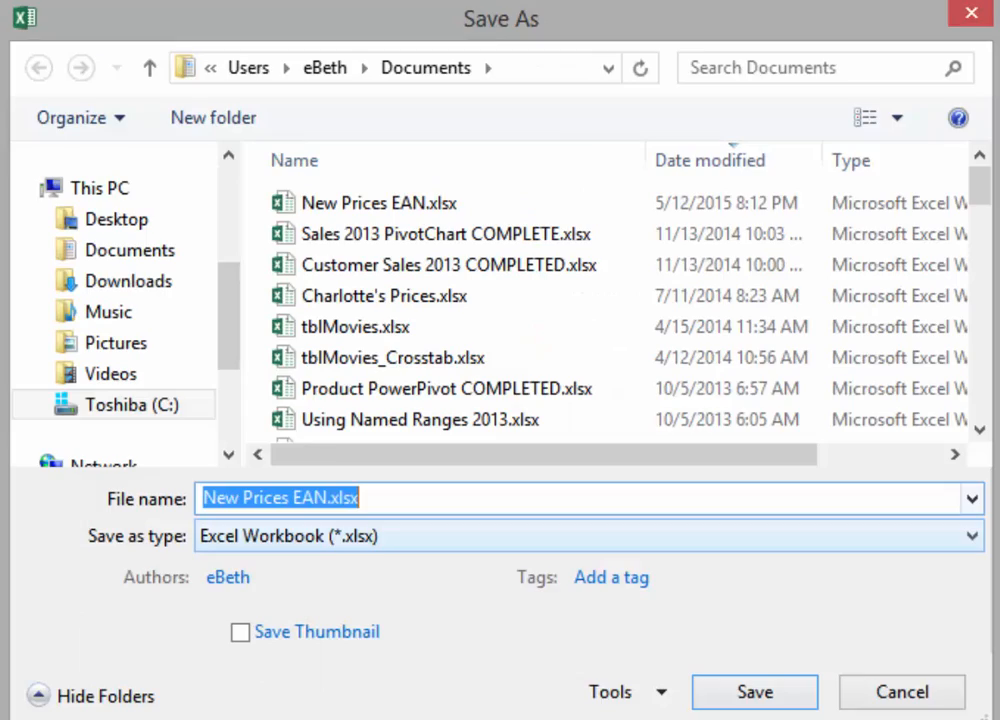
{"action": "left_click", "coordinate": [590, 536]}
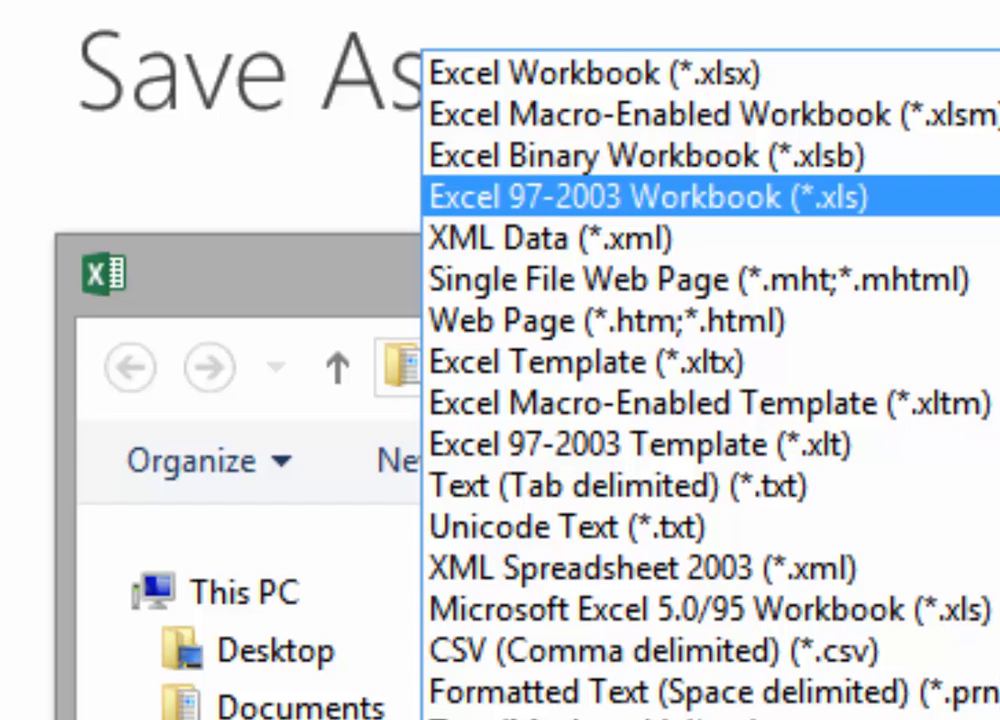
{"action": "key", "text": "Return"}
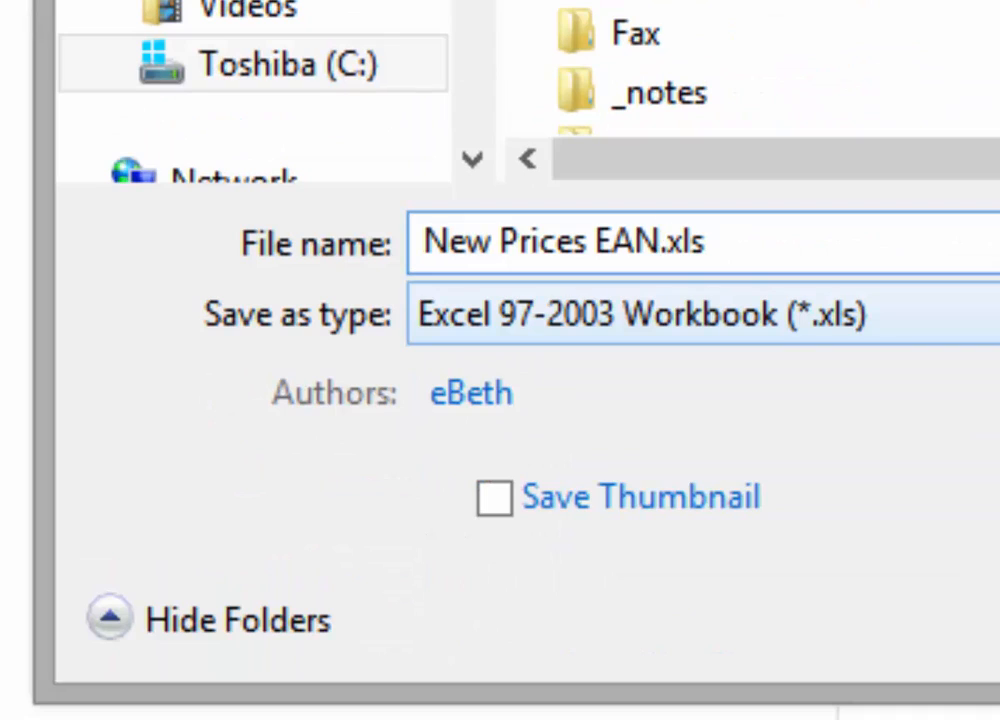
- Name the copy New Prices EAN 97-2003.xls and save it, continuing past the compatibility check
{"action": "type", "text": "97"}
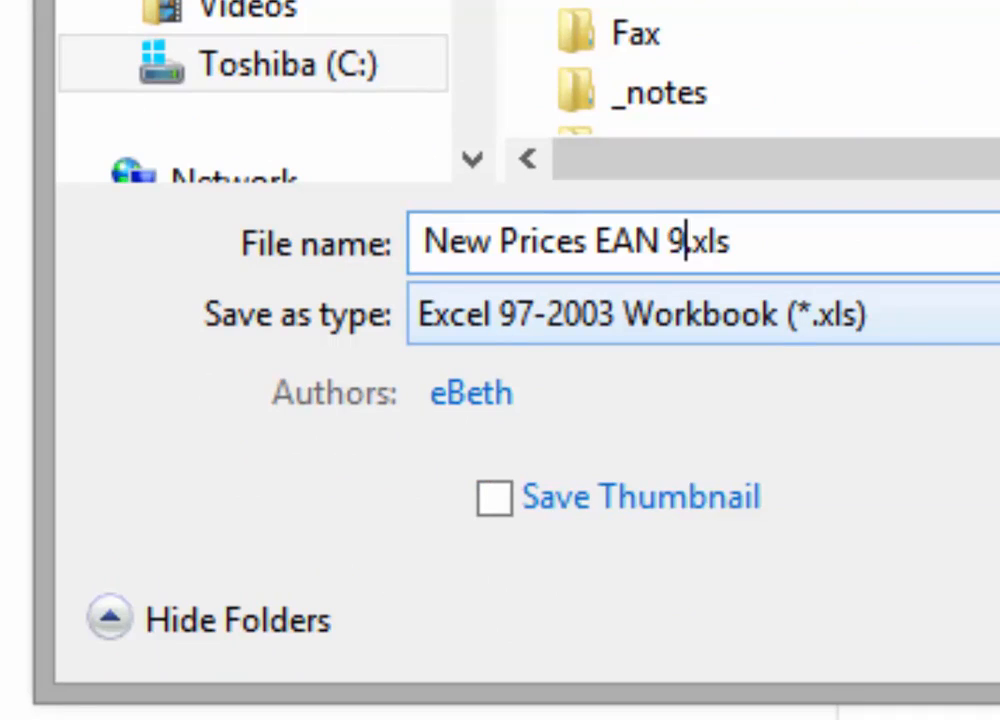
{"action": "type", "text": "-2003"}
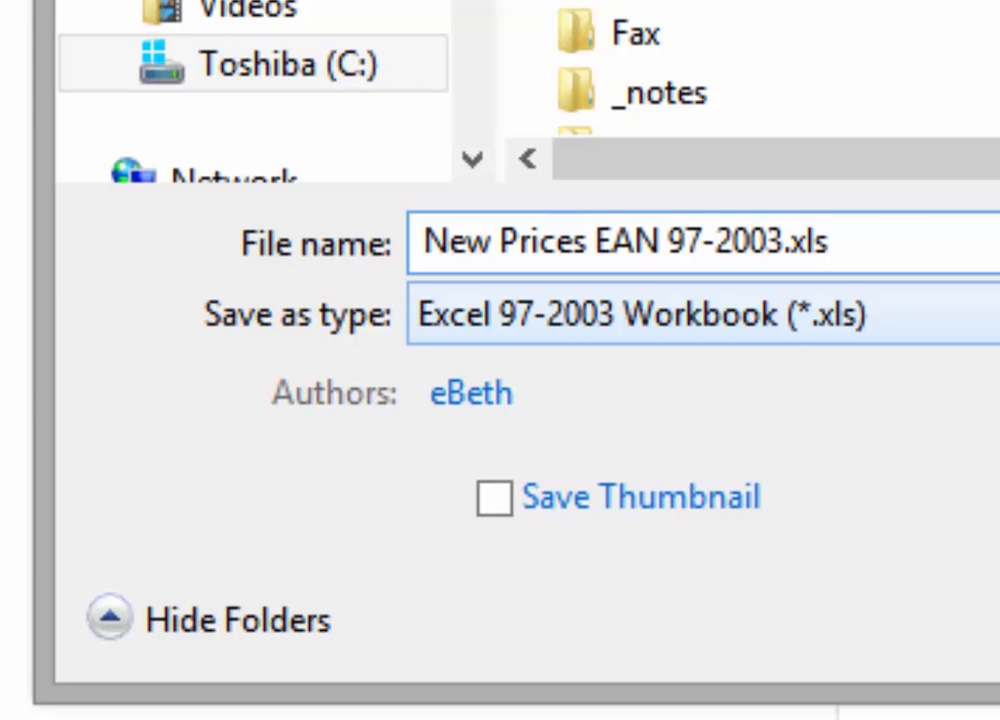
{"action": "key", "text": "Return"}
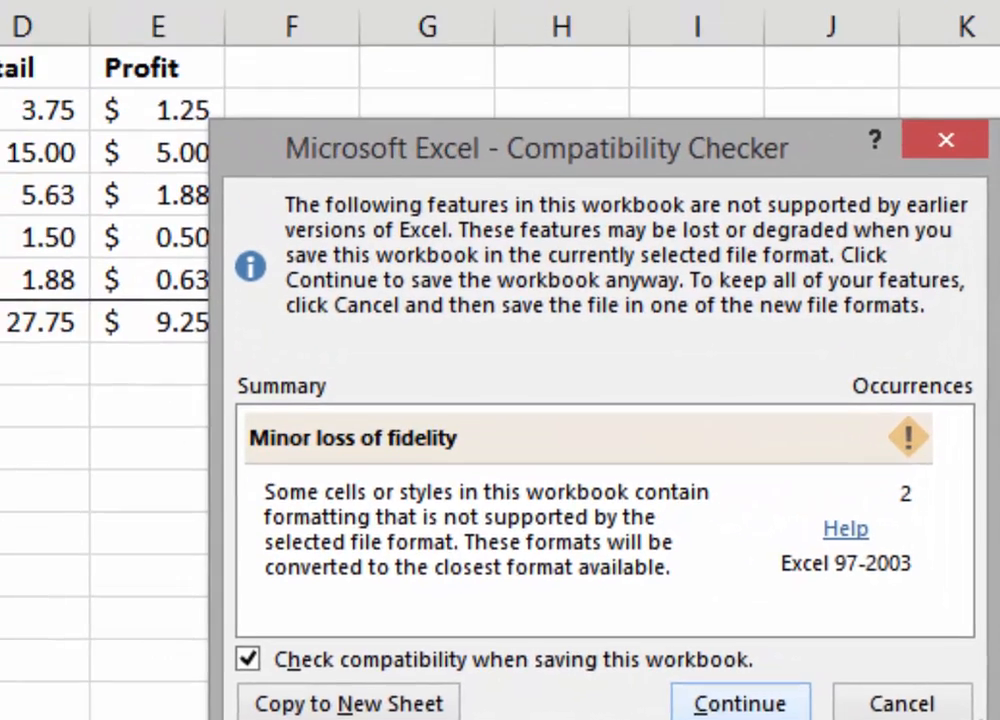
{"action": "key", "text": "Return"}
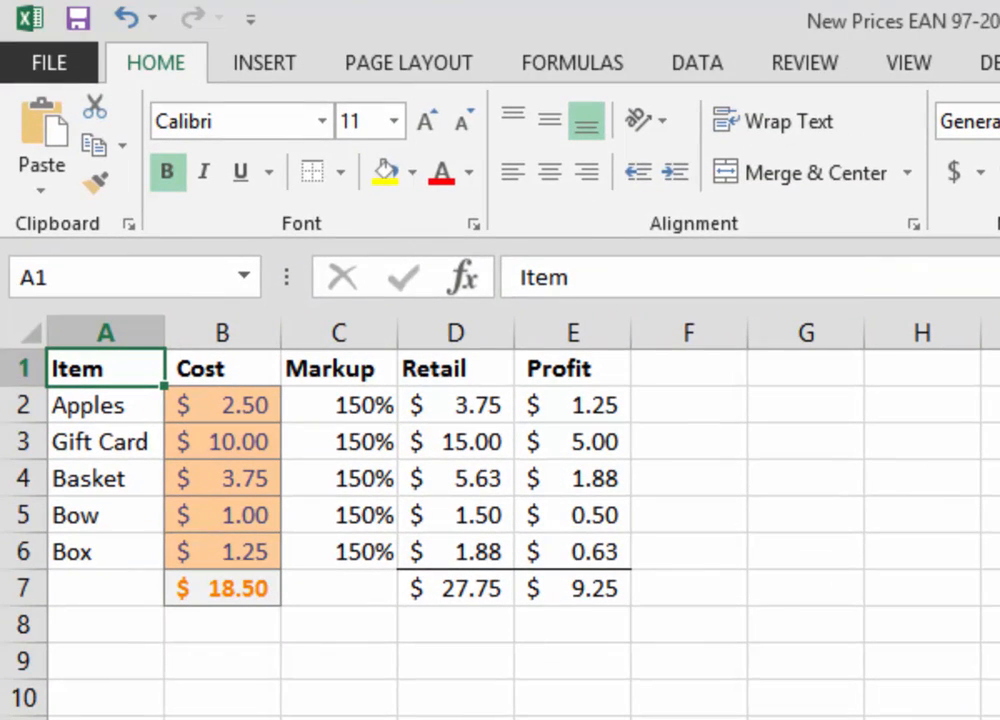